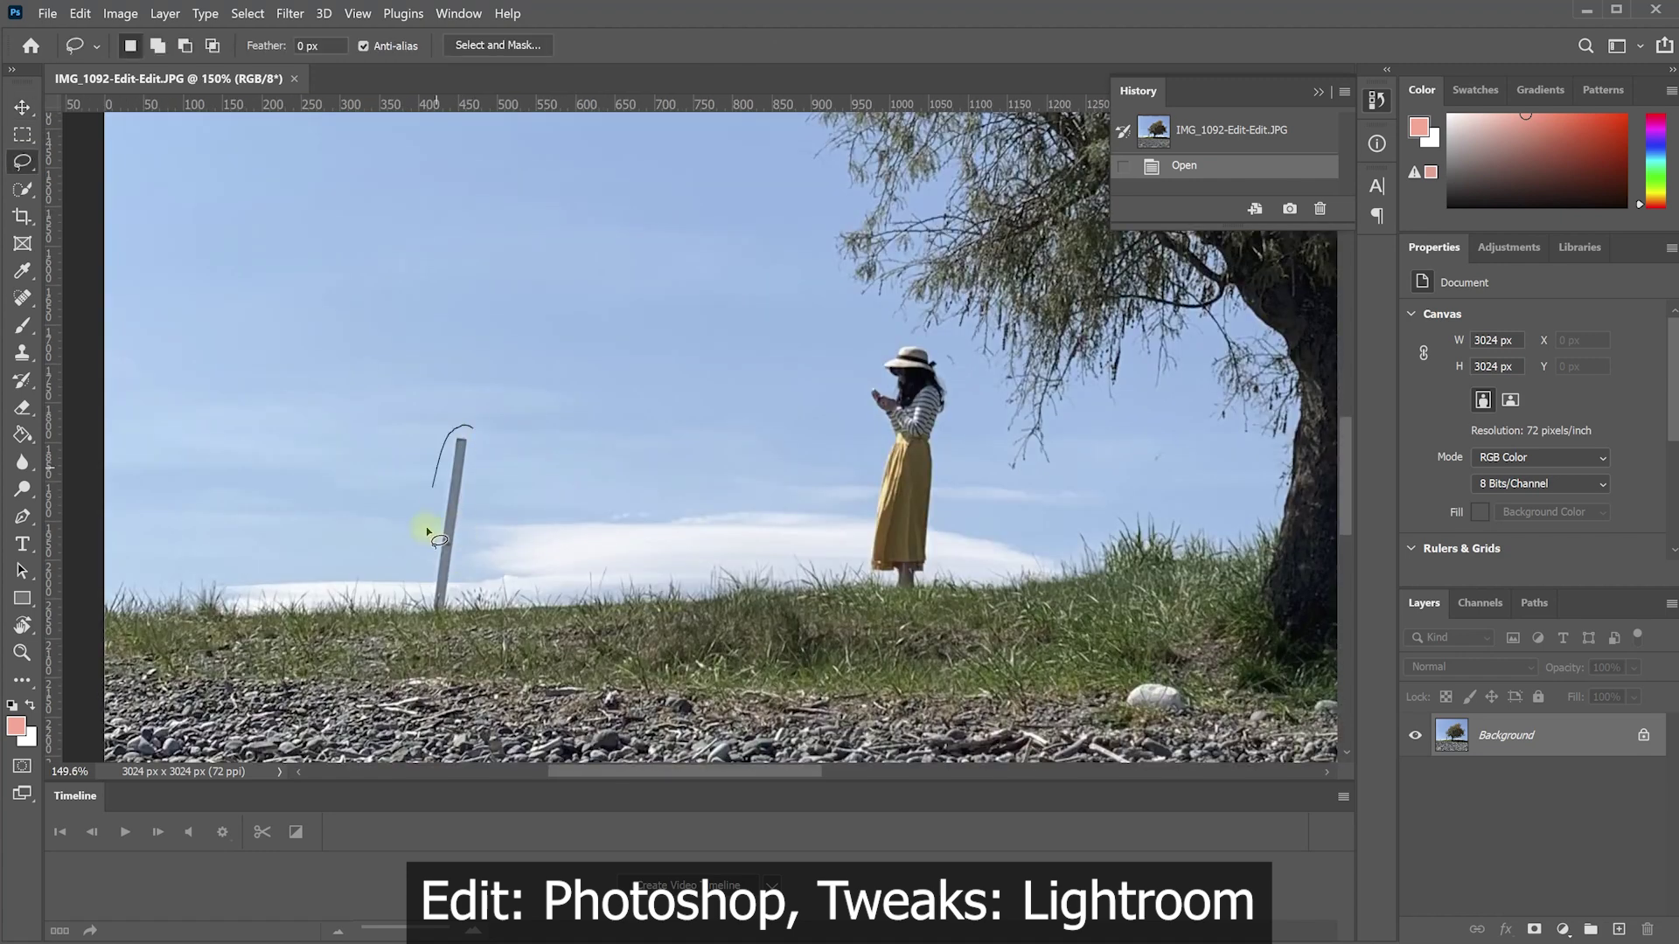
Finish the tree demo by lassoing the pole beside the tree, then move on to Desk Setup.jpg
{"action": "left_click_drag", "start_coordinate": [431, 525], "coordinate": [437, 616]}
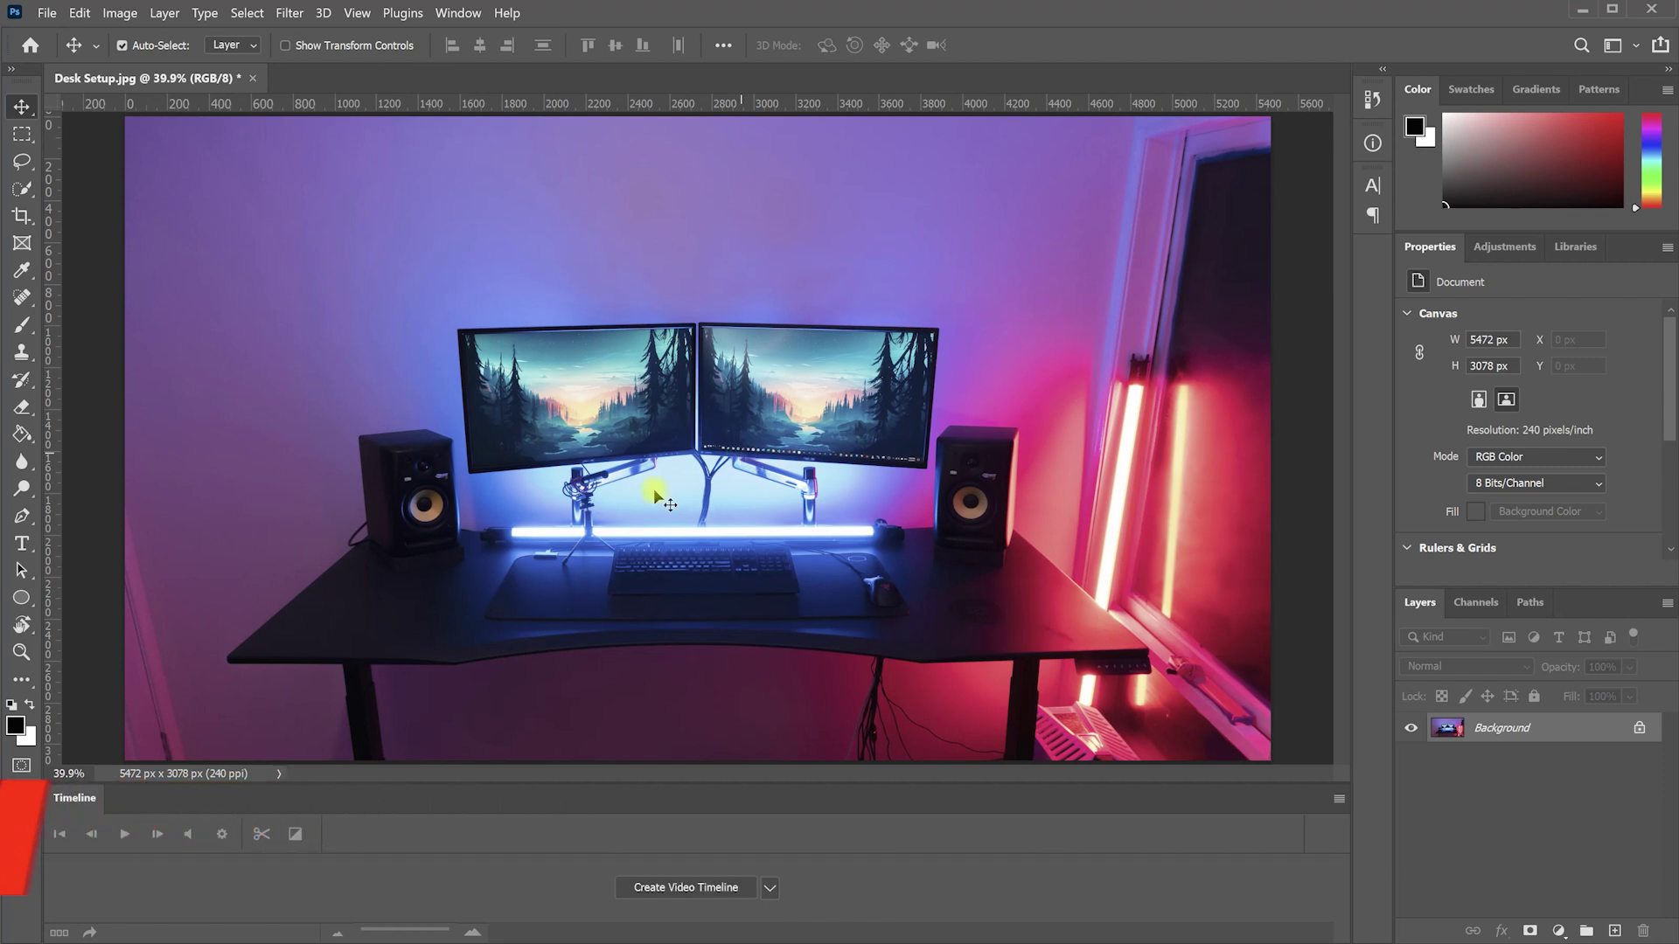
{"action": "scroll", "coordinate": [137, 712], "scroll_direction": "up", "scroll_amount": 3}
Lasso the pink door-frame strip along the left edge and start Content-Aware Fill
{"action": "scroll", "coordinate": [137, 712], "scroll_direction": "up", "scroll_amount": 3}
{"action": "left_click", "coordinate": [22, 159]}
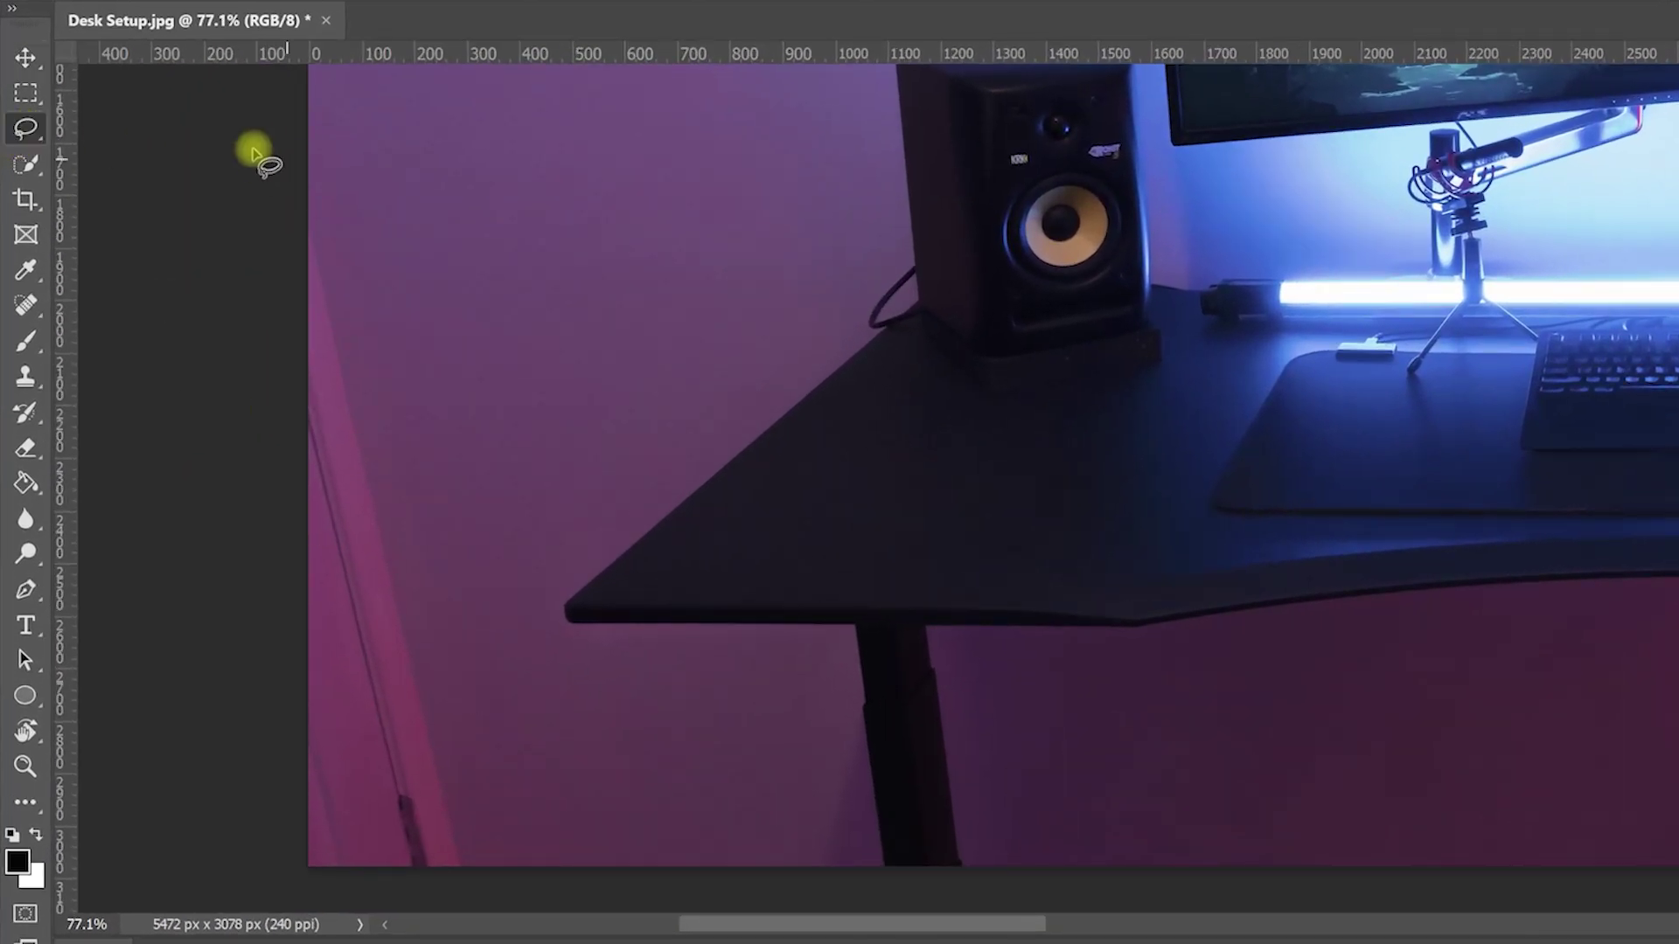
{"action": "left_click_drag", "start_coordinate": [244, 167], "coordinate": [330, 446]}
{"action": "mouse_move", "coordinate": [417, 492]}
{"action": "left_mouse_down"}
{"action": "mouse_move", "coordinate": [514, 896]}
{"action": "mouse_move", "coordinate": [221, 367]}
{"action": "mouse_move", "coordinate": [262, 144]}
{"action": "left_mouse_up"}
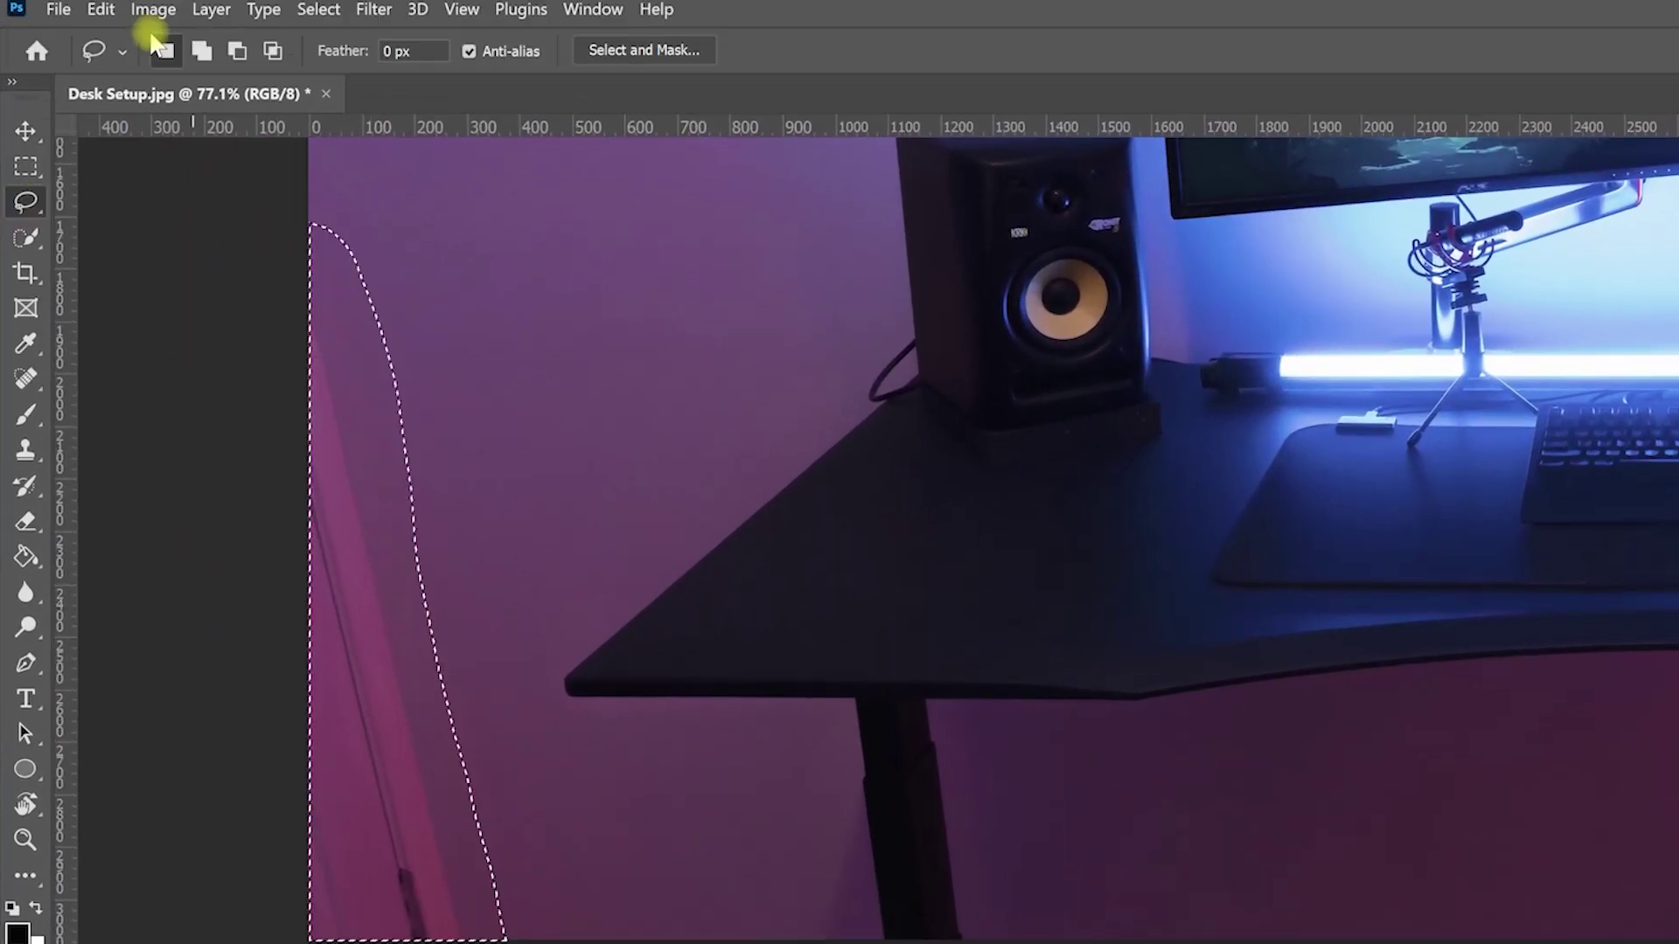
{"action": "left_click", "coordinate": [100, 8]}
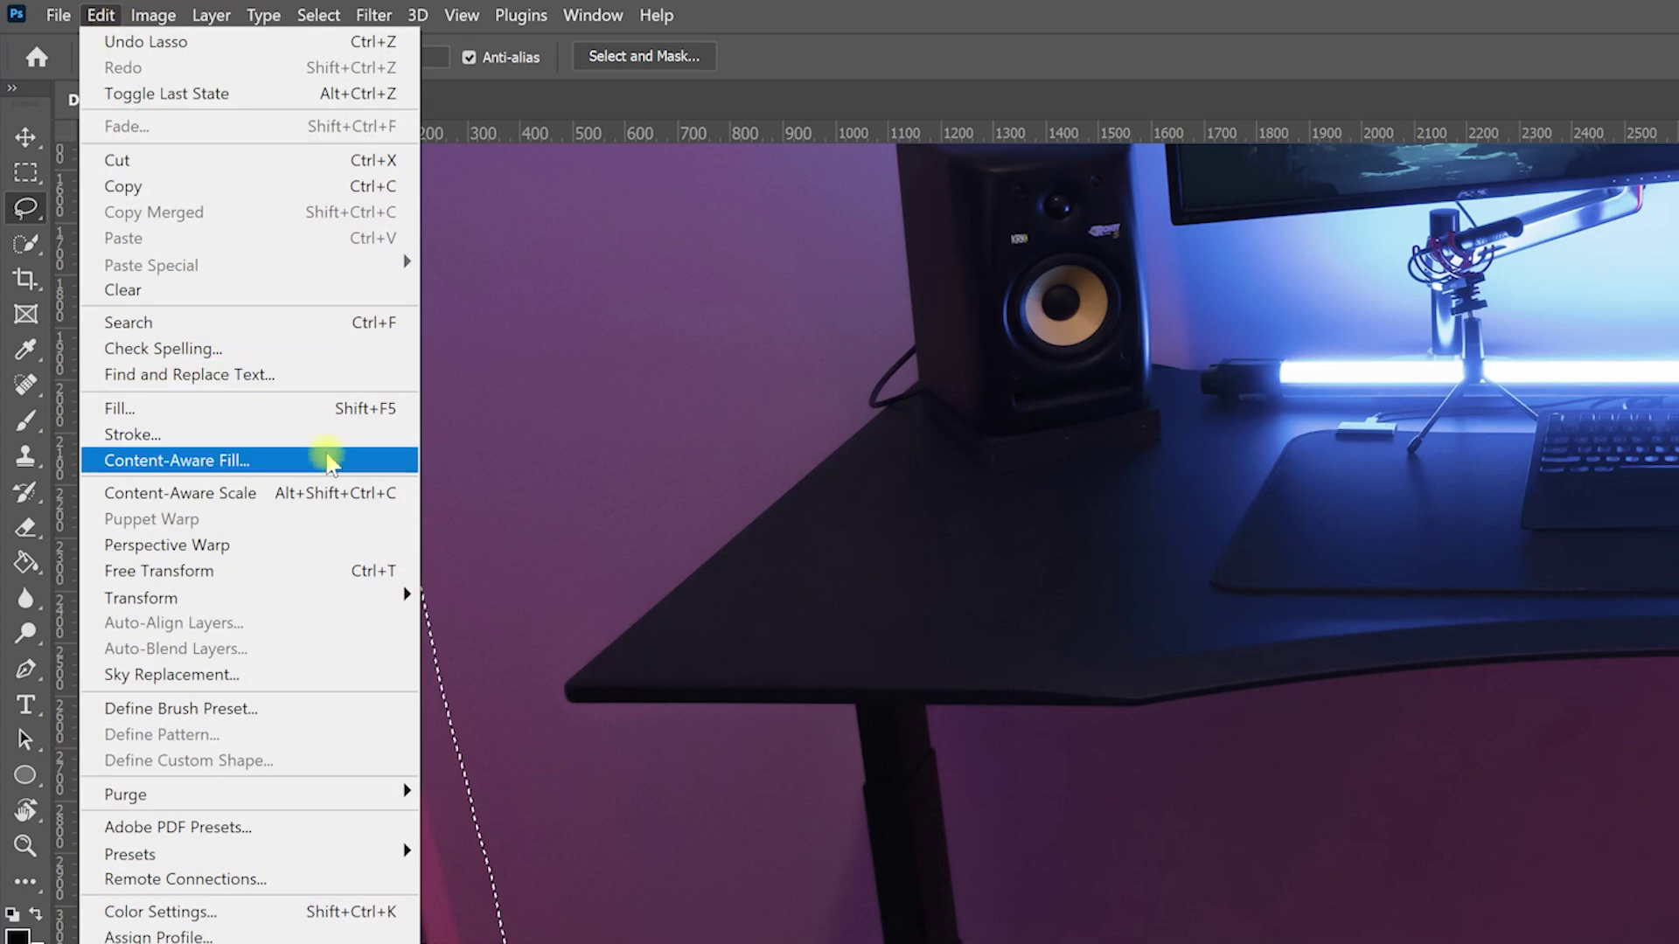
{"action": "left_click", "coordinate": [347, 461]}
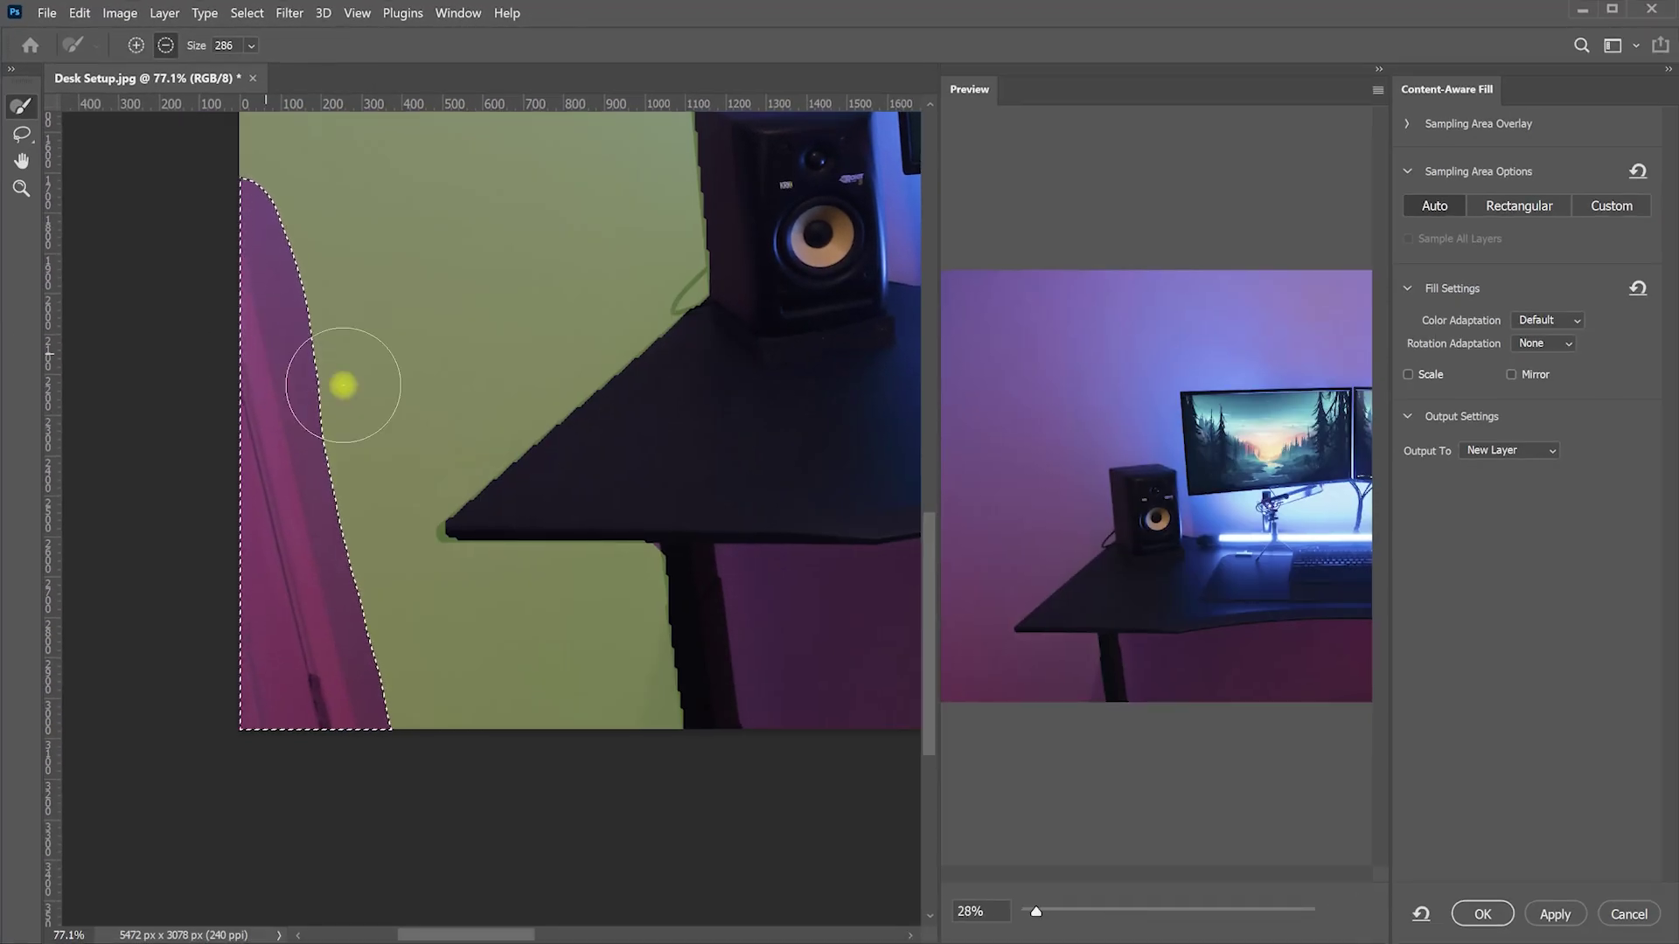
Trim the sampling area away from the upper wall and speaker, outputting the fill to a new layer
{"action": "scroll", "coordinate": [625, 461], "scroll_direction": "down", "scroll_amount": 3}
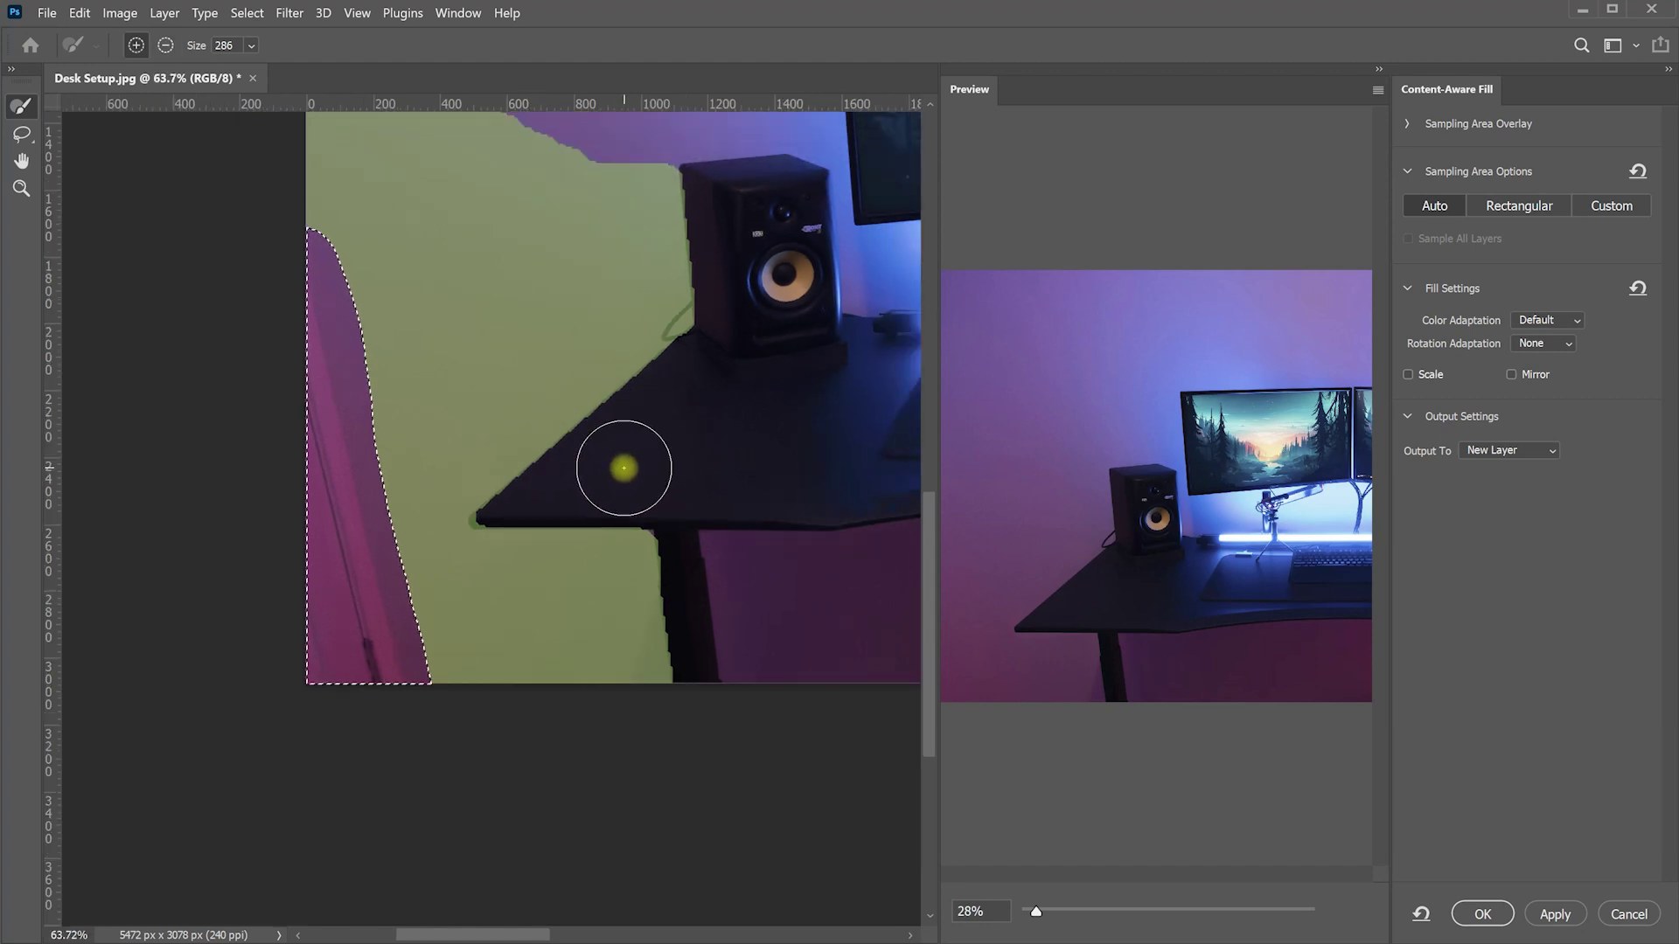
{"action": "scroll", "coordinate": [628, 458], "scroll_direction": "down", "scroll_amount": 1}
{"action": "key", "text": "space"}
{"action": "left_click_drag", "start_coordinate": [495, 490], "coordinate": [236, 639]}
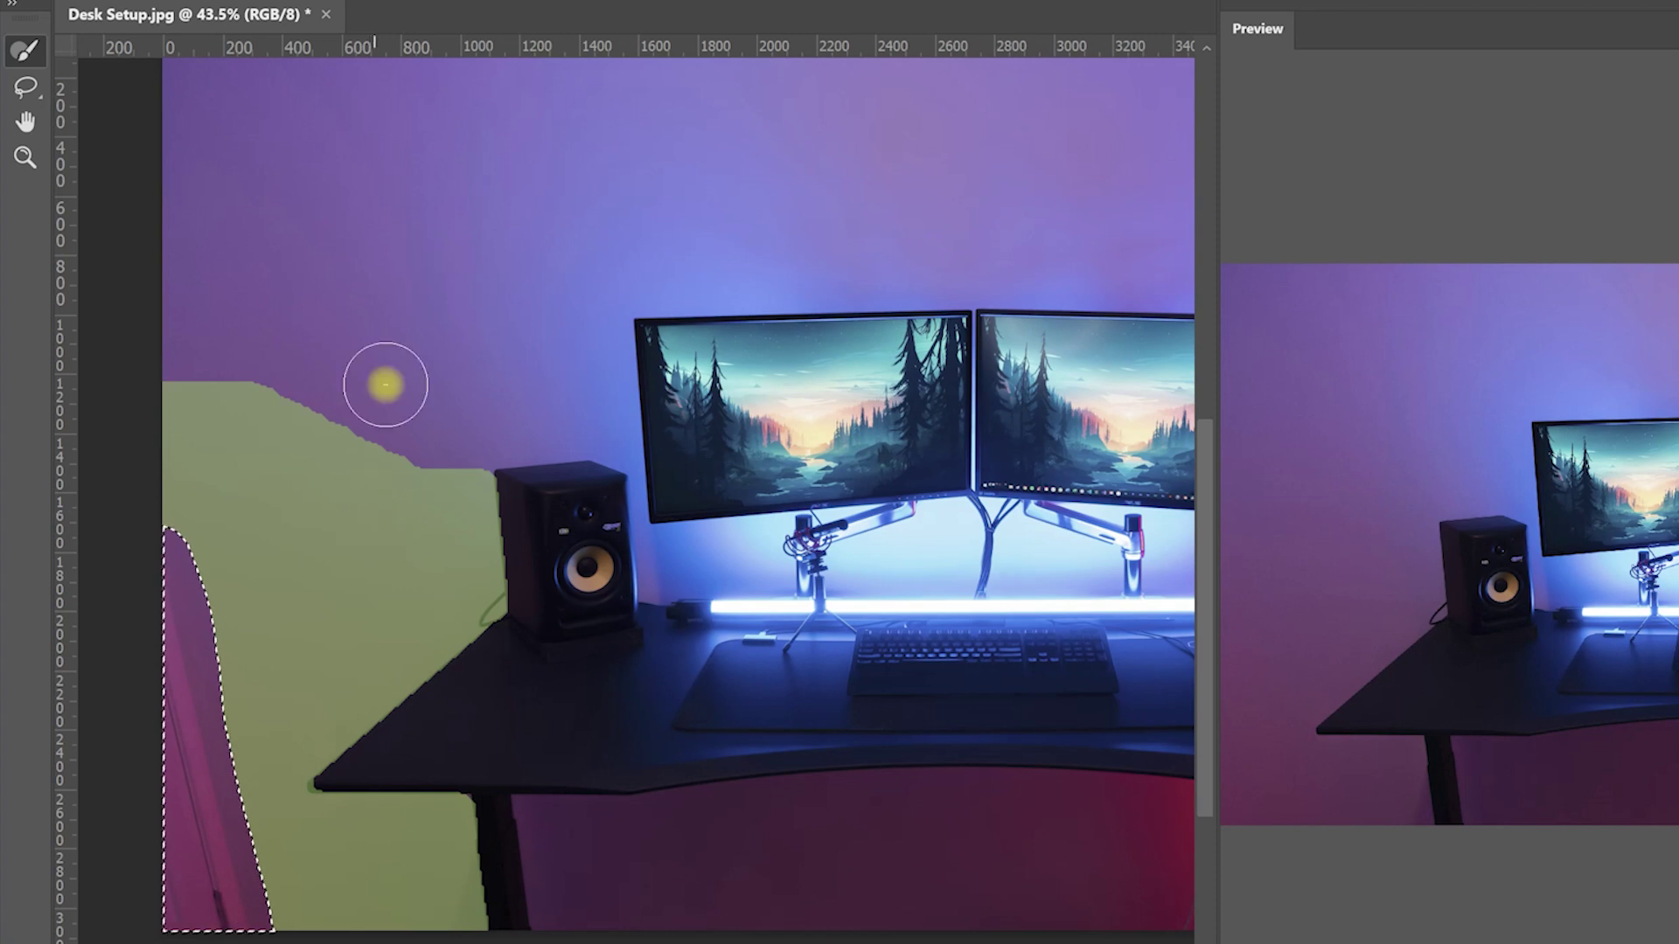
{"action": "mouse_move", "coordinate": [405, 402]}
{"action": "left_mouse_down"}
{"action": "mouse_move", "coordinate": [286, 374]}
{"action": "mouse_move", "coordinate": [123, 375]}
{"action": "left_mouse_up"}
{"action": "mouse_move", "coordinate": [480, 445]}
{"action": "left_mouse_down"}
{"action": "mouse_move", "coordinate": [502, 599]}
{"action": "mouse_move", "coordinate": [423, 712]}
{"action": "mouse_move", "coordinate": [554, 712]}
{"action": "left_mouse_up"}
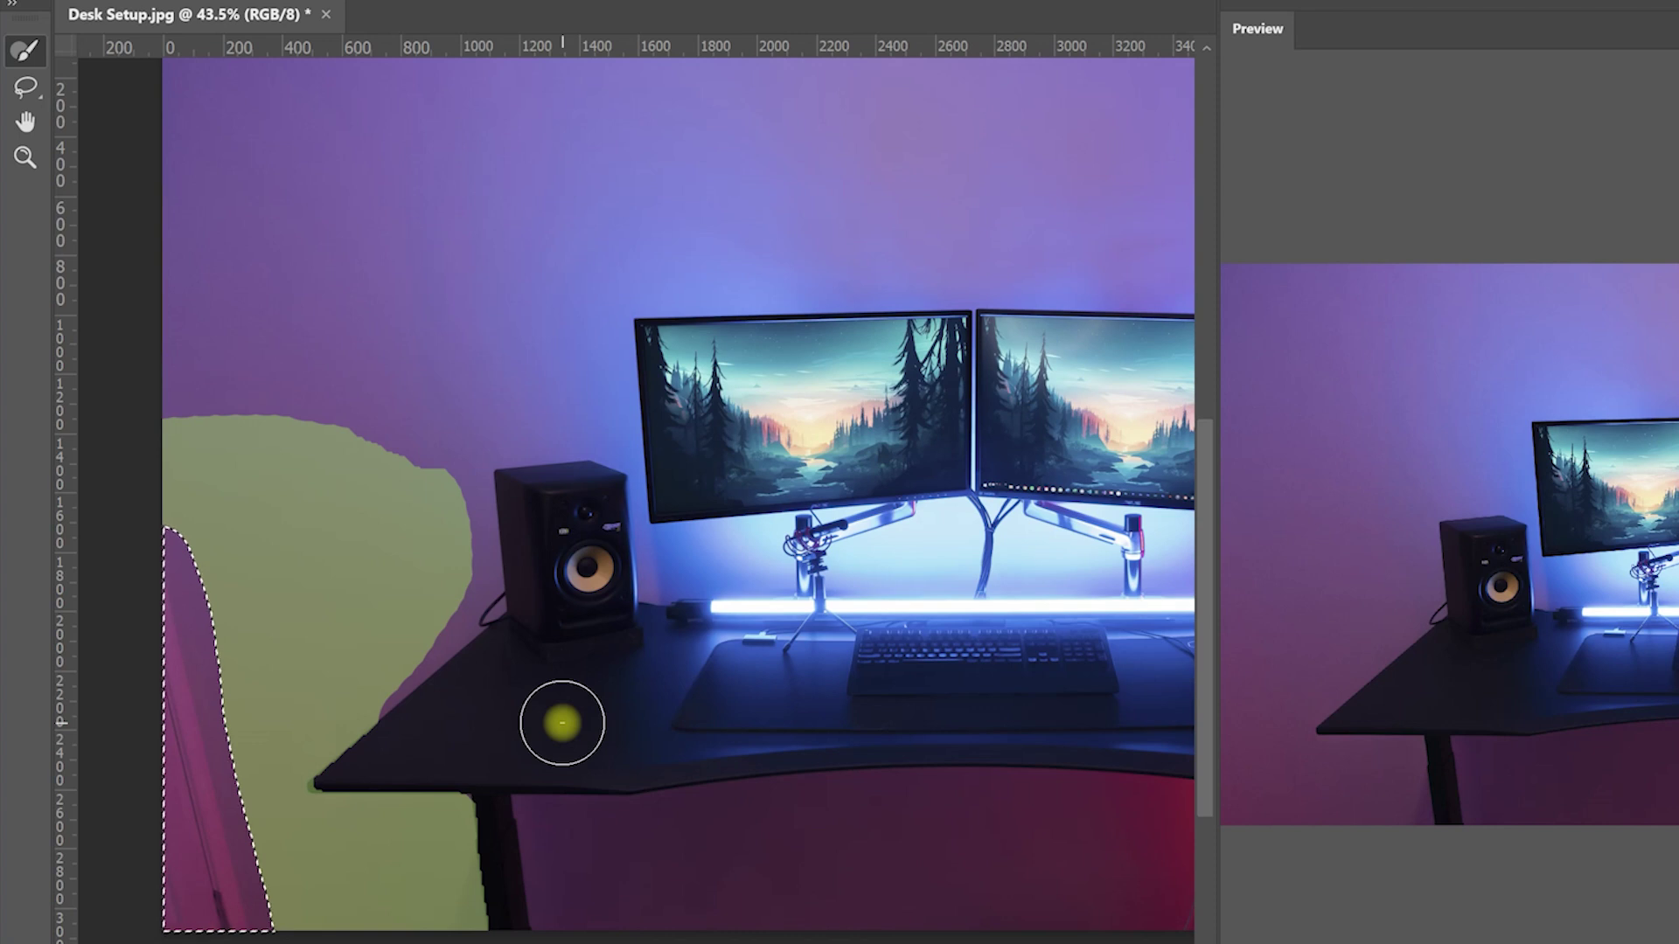
{"action": "mouse_move", "coordinate": [405, 480]}
{"action": "left_mouse_down"}
{"action": "mouse_move", "coordinate": [286, 432]}
{"action": "mouse_move", "coordinate": [207, 431]}
{"action": "mouse_move", "coordinate": [399, 476]}
{"action": "mouse_move", "coordinate": [353, 436]}
{"action": "mouse_move", "coordinate": [194, 414]}
{"action": "left_mouse_up"}
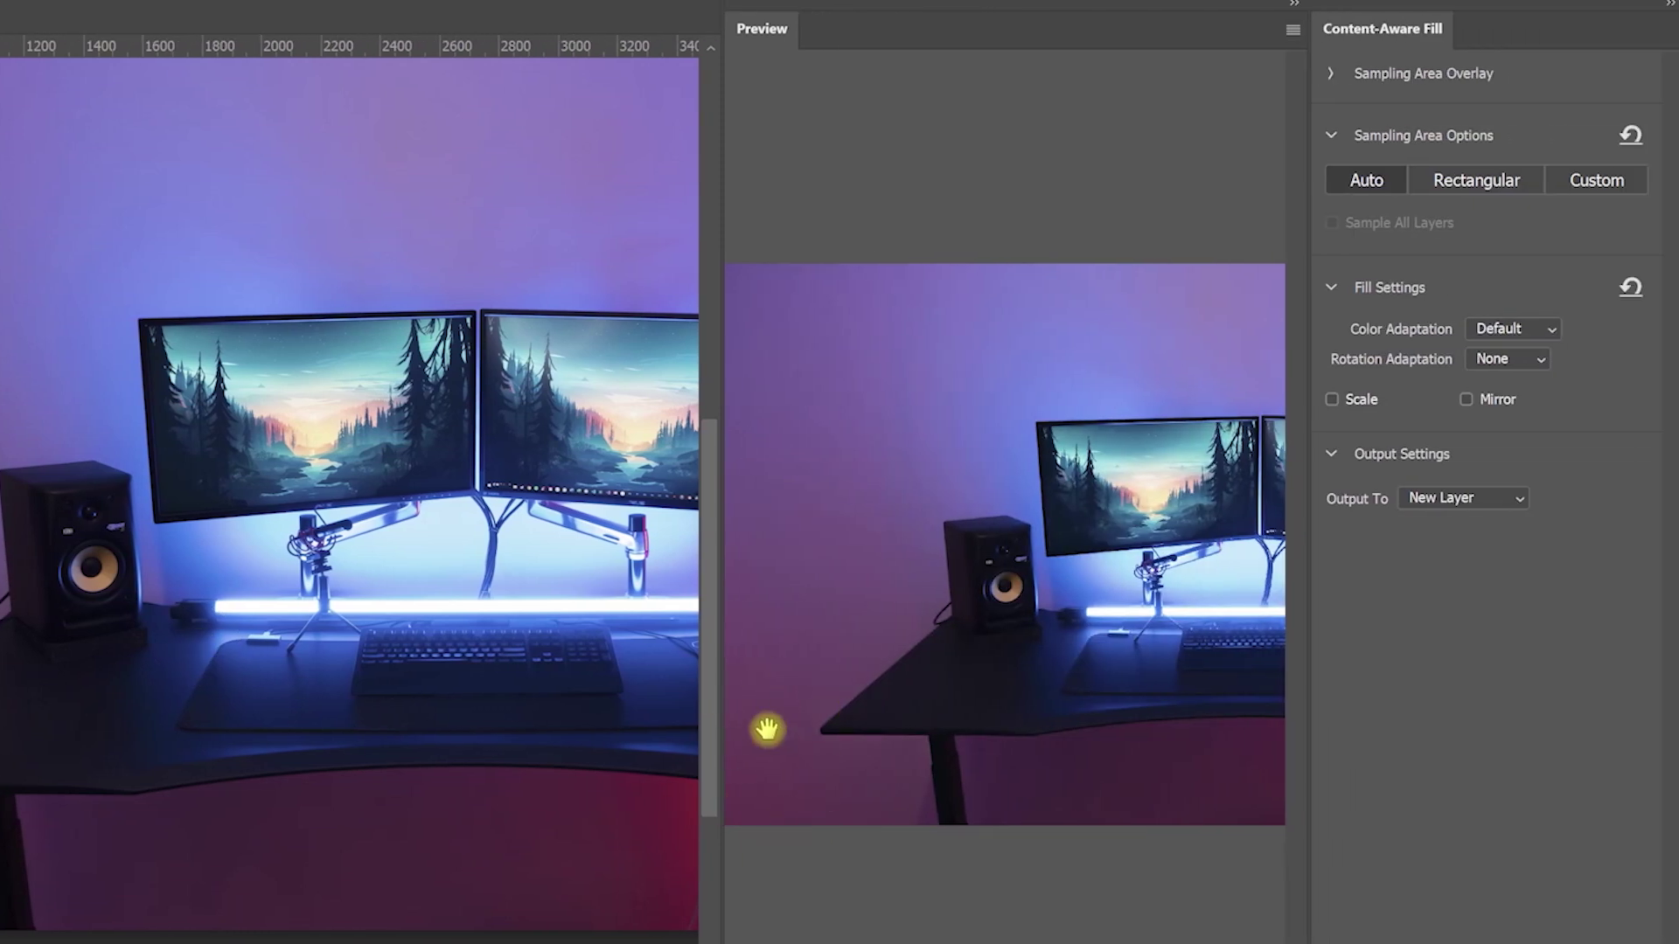
{"action": "scroll", "coordinate": [767, 807], "scroll_direction": "up", "scroll_amount": 2}
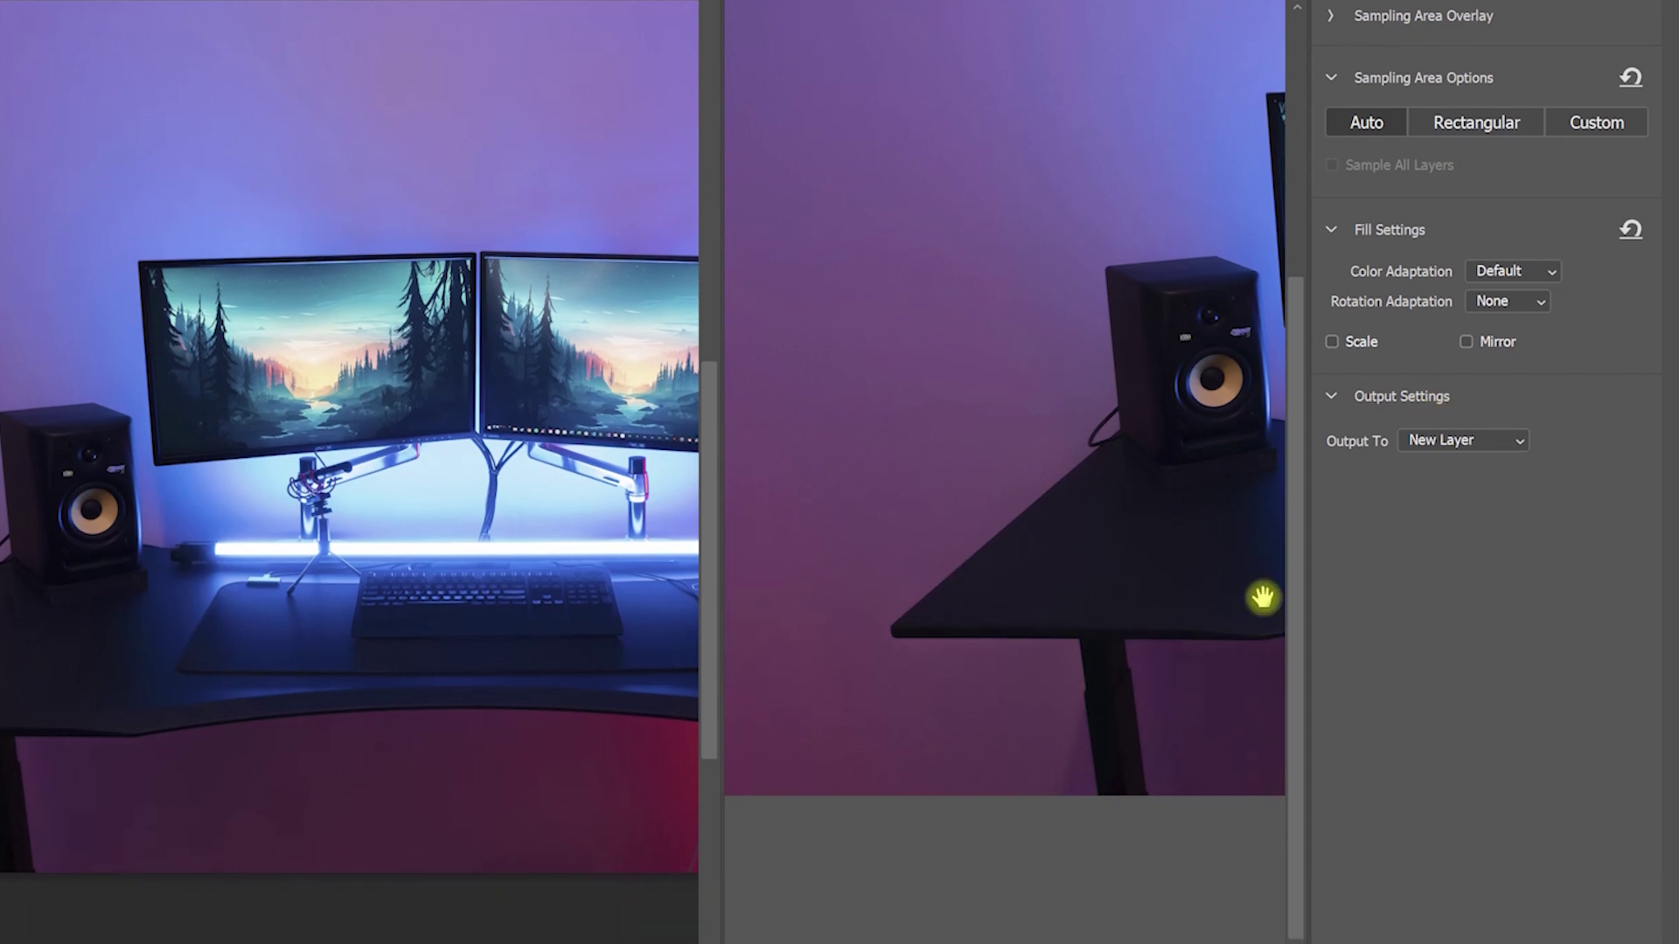
{"action": "left_click", "coordinate": [1431, 912]}
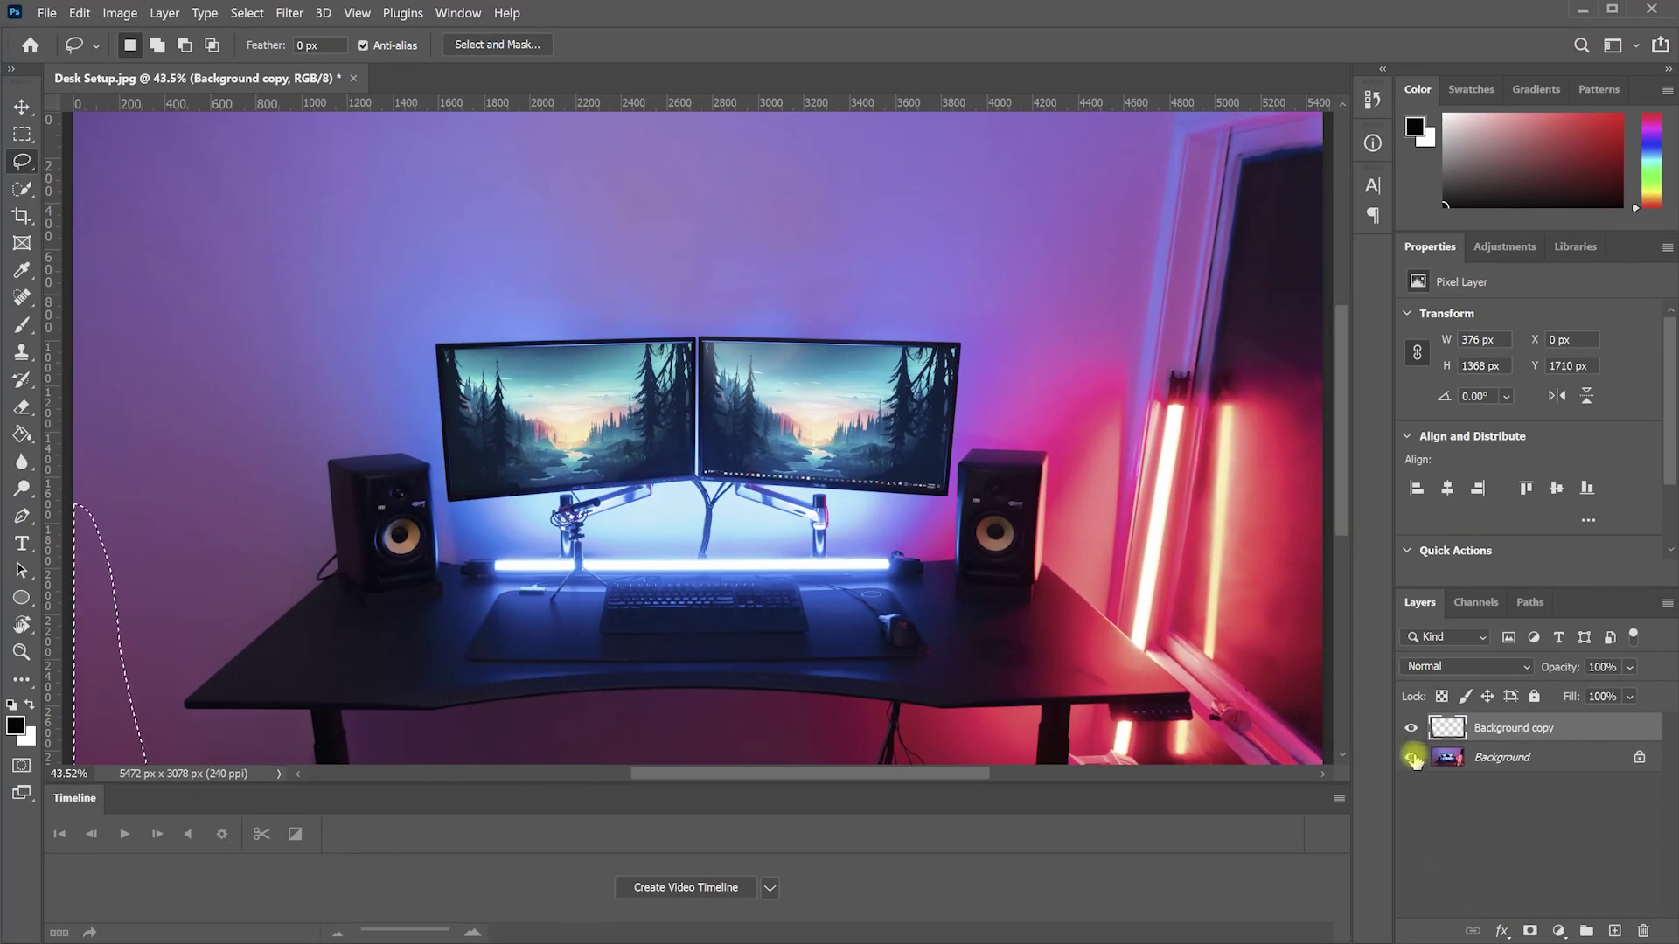
Toggle layer visibility to check the left-edge fill, then deselect
{"action": "left_click", "coordinate": [1413, 757]}
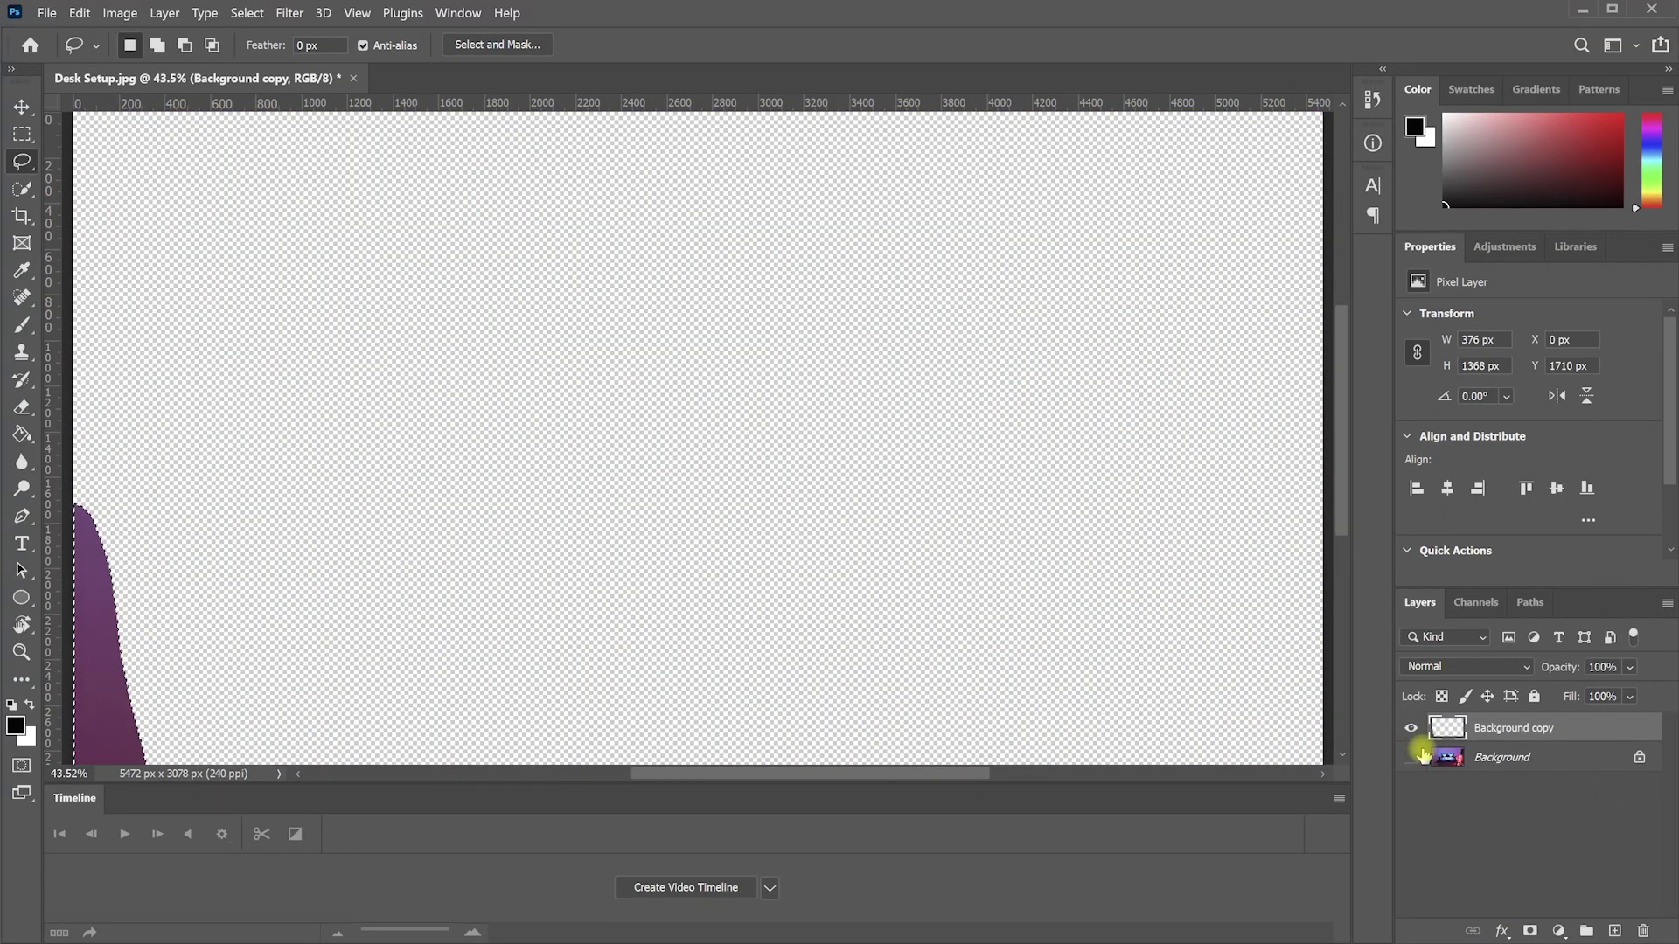
{"action": "left_click", "coordinate": [1411, 735]}
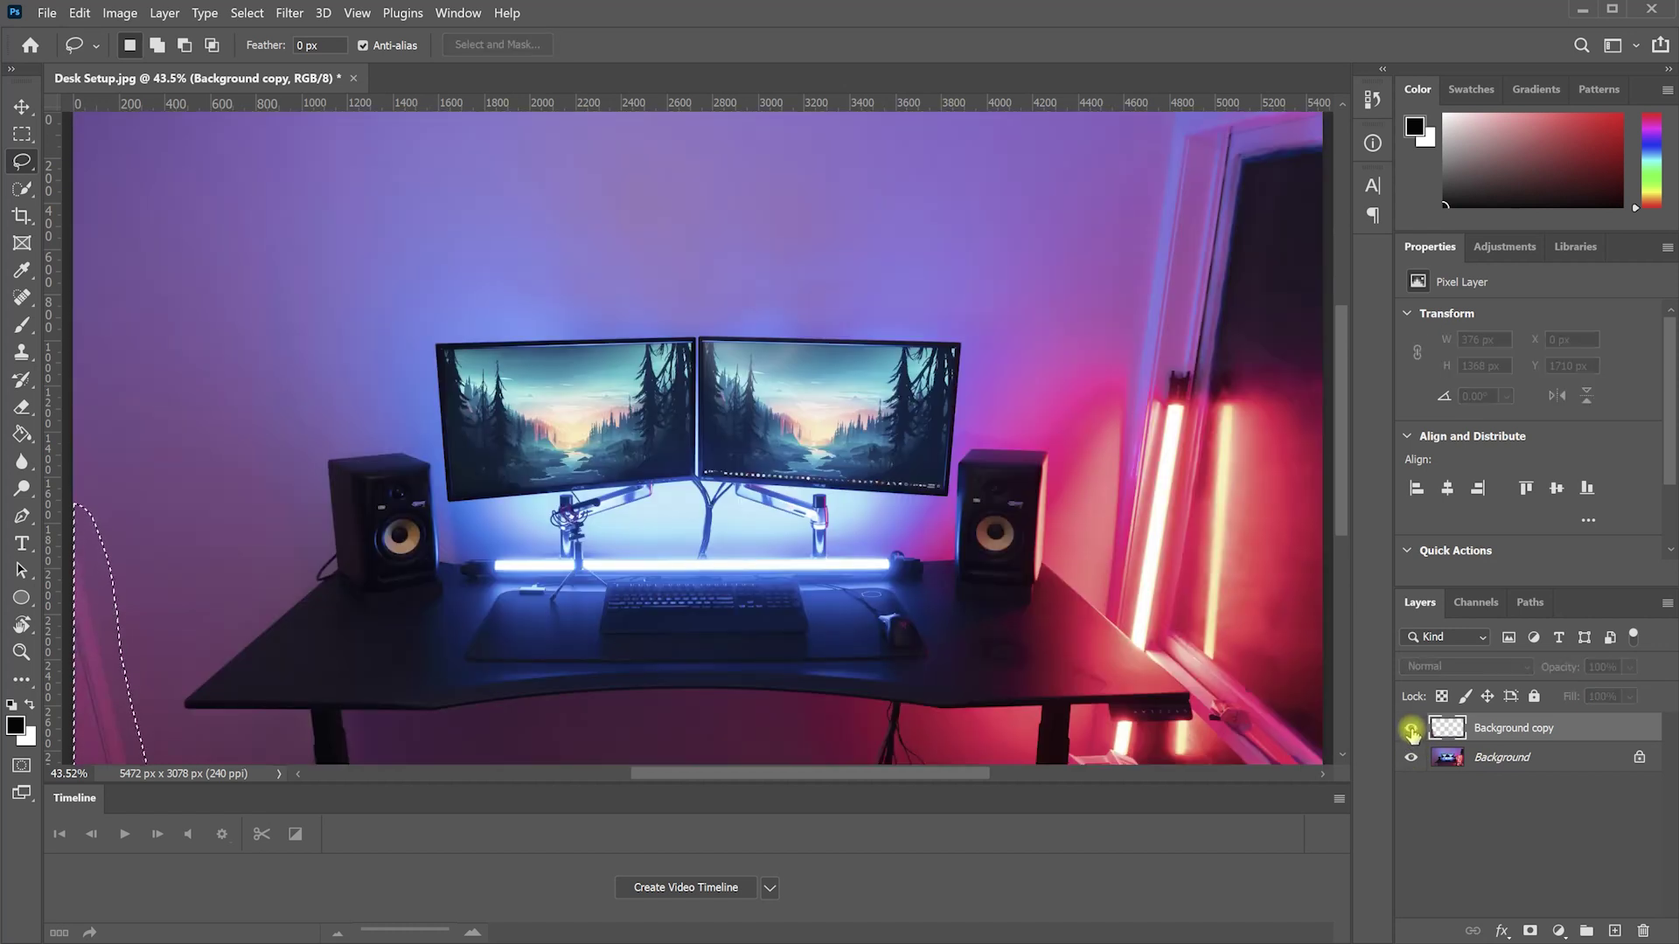
{"action": "left_click", "coordinate": [1411, 733]}
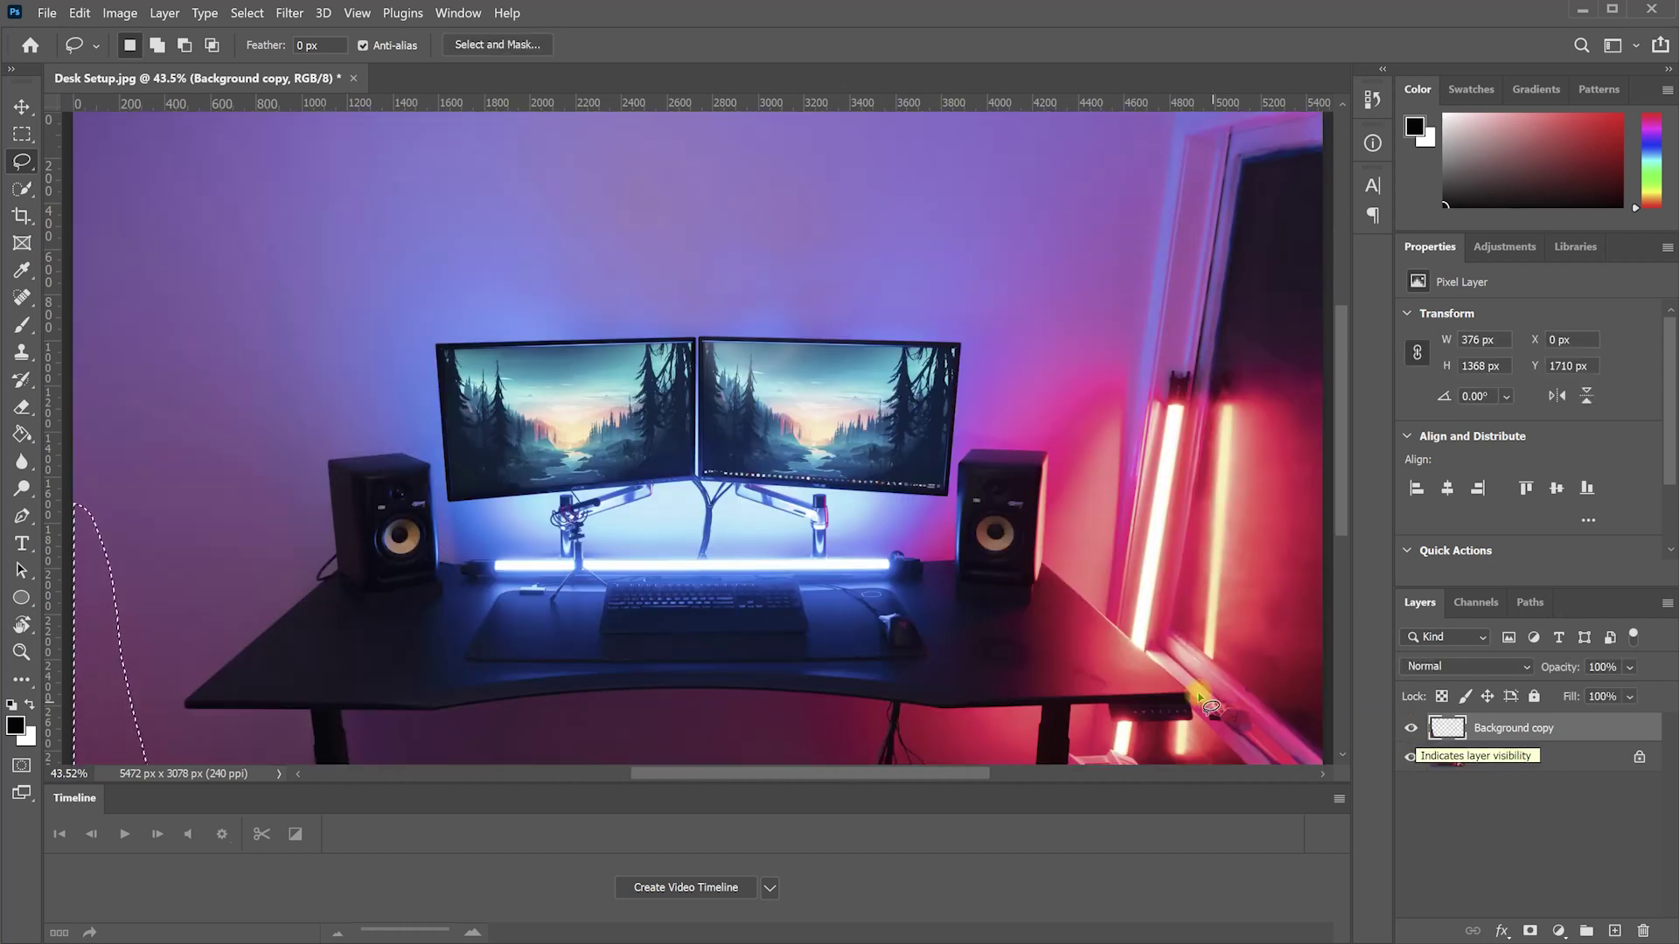
{"action": "key", "text": "ctrl+d"}
Content-aware fill the desk-corner smudge from Background, excluding the window light from sampling
{"action": "scroll", "coordinate": [1135, 693], "scroll_direction": "up", "scroll_amount": 5}
{"action": "mouse_move", "coordinate": [1075, 611]}
{"action": "left_mouse_down"}
{"action": "mouse_move", "coordinate": [927, 566]}
{"action": "mouse_move", "coordinate": [958, 672]}
{"action": "mouse_move", "coordinate": [1067, 614]}
{"action": "left_mouse_up"}
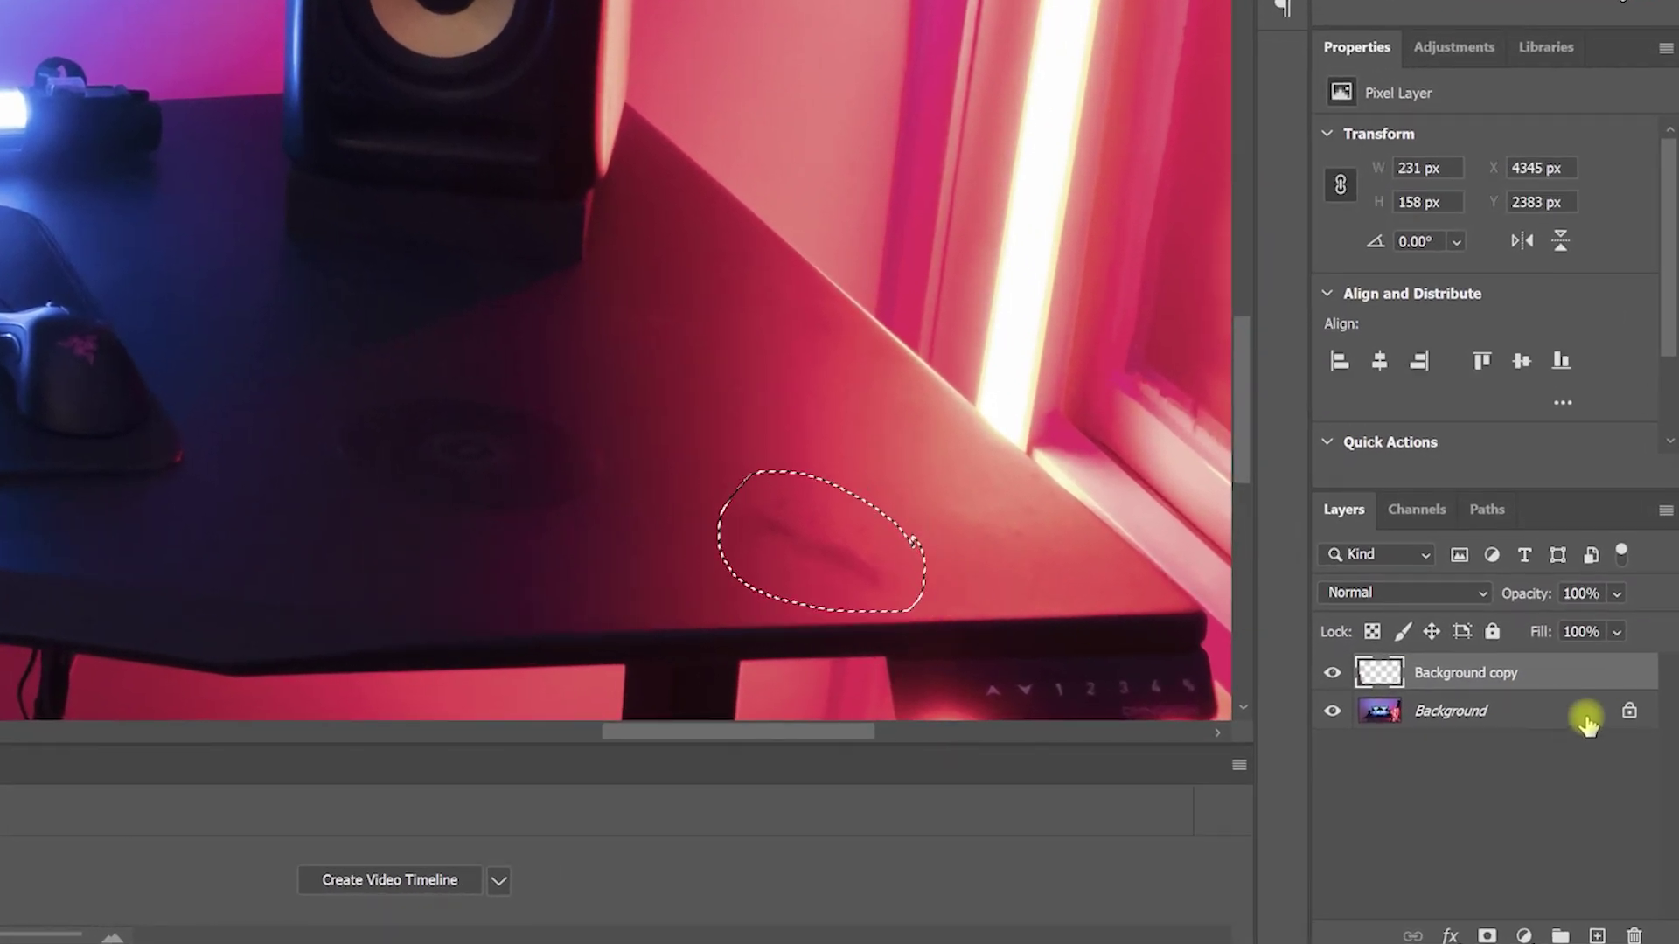
{"action": "left_click", "coordinate": [1502, 726]}
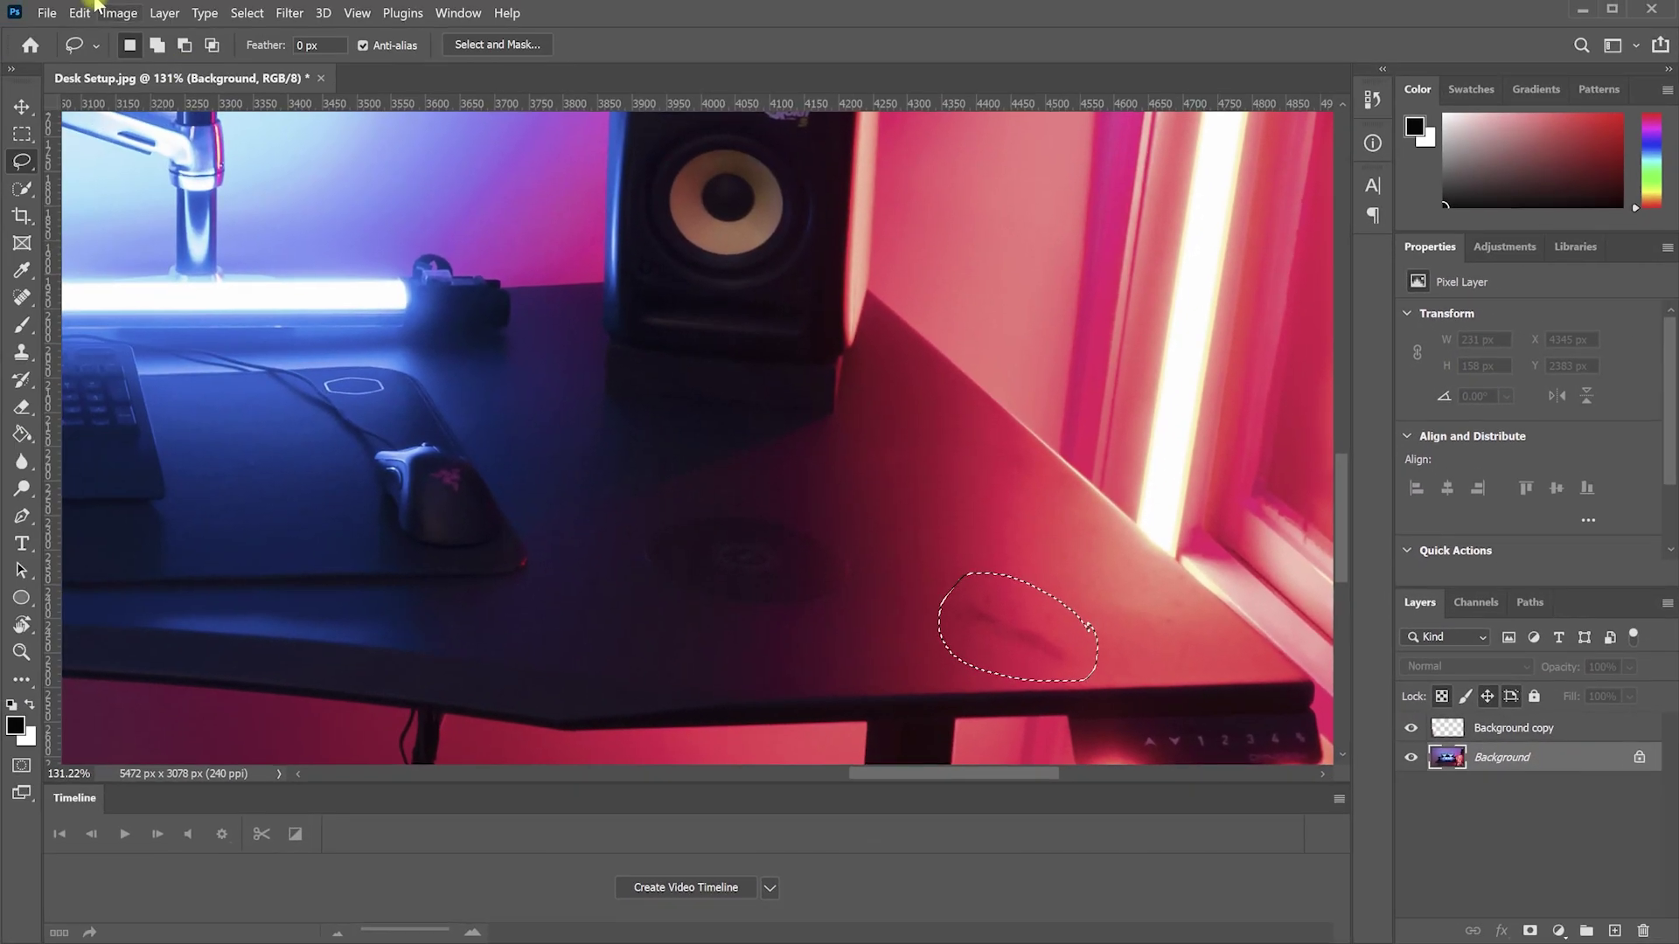
{"action": "left_click", "coordinate": [79, 13]}
{"action": "left_click", "coordinate": [266, 358]}
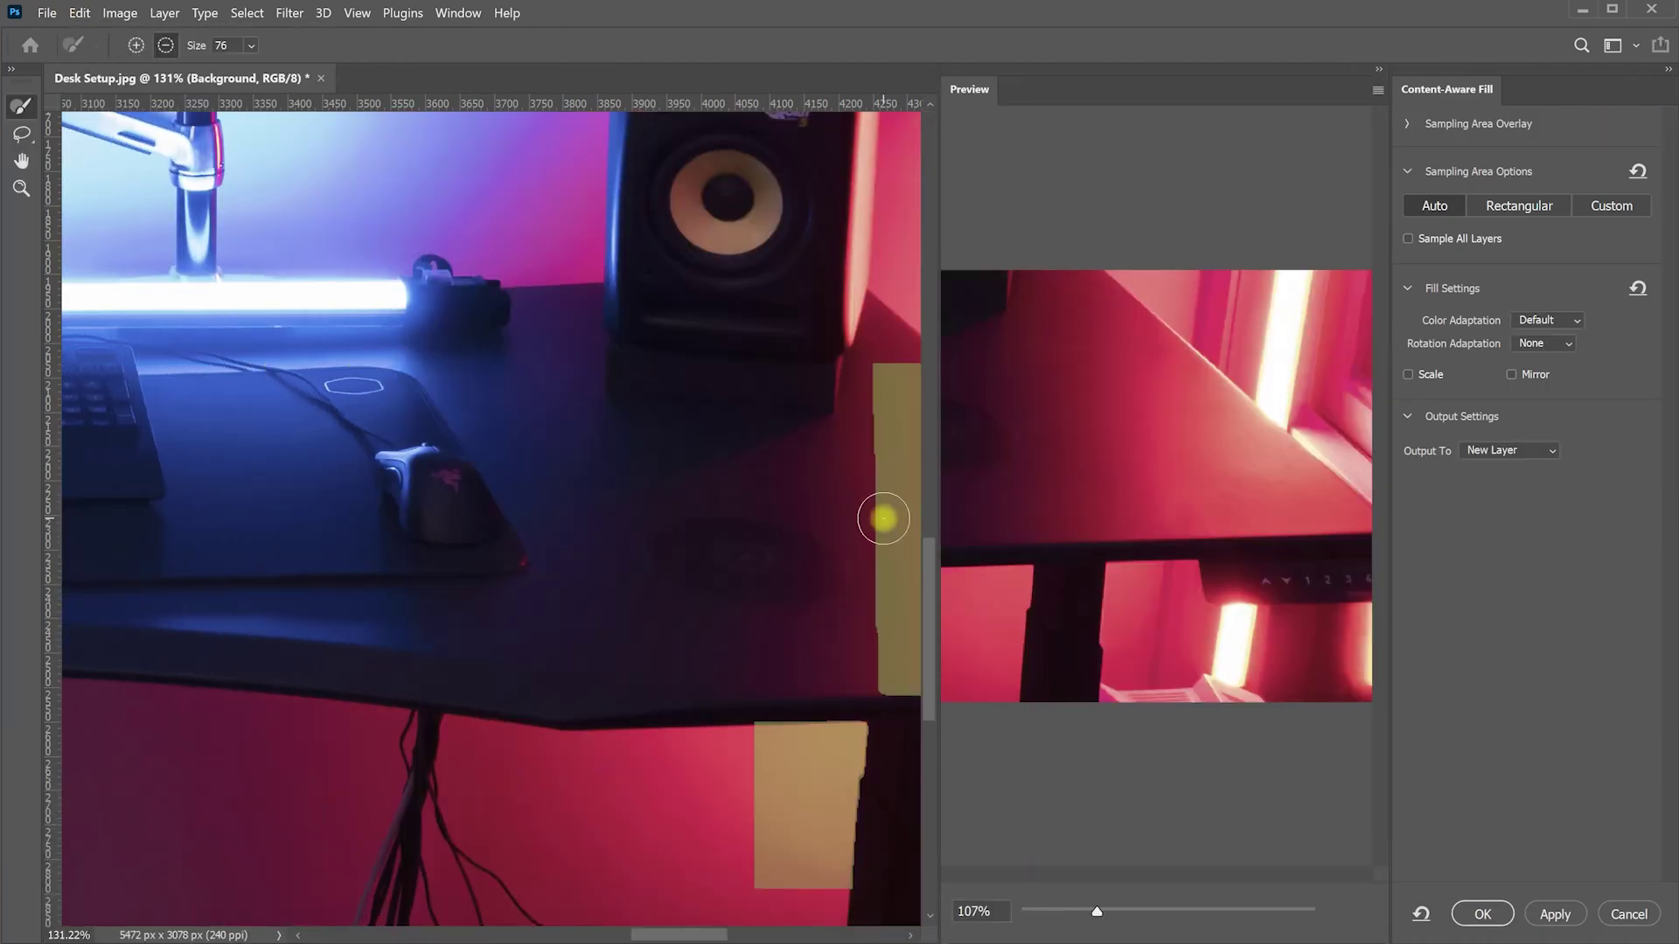
{"action": "mouse_move", "coordinate": [1169, 502]}
{"action": "left_mouse_down"}
{"action": "mouse_move", "coordinate": [668, 562]}
{"action": "mouse_move", "coordinate": [557, 461]}
{"action": "left_mouse_up"}
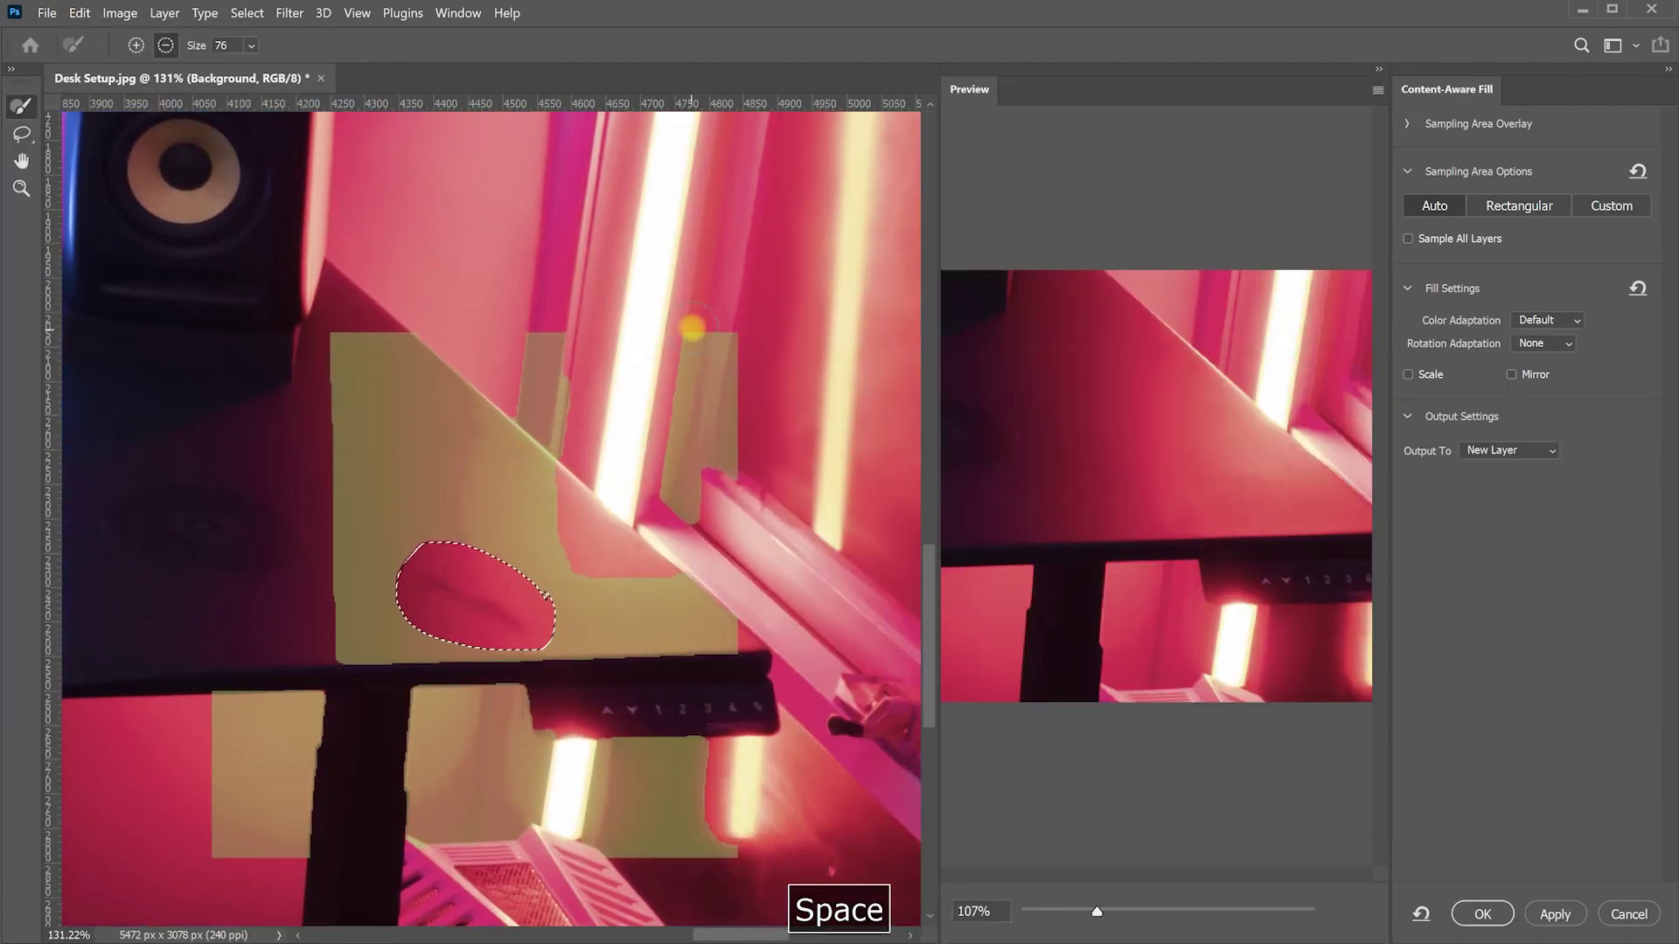
{"action": "mouse_move", "coordinate": [691, 329]}
{"action": "left_mouse_down"}
{"action": "mouse_move", "coordinate": [679, 476]}
{"action": "mouse_move", "coordinate": [722, 475]}
{"action": "left_mouse_up"}
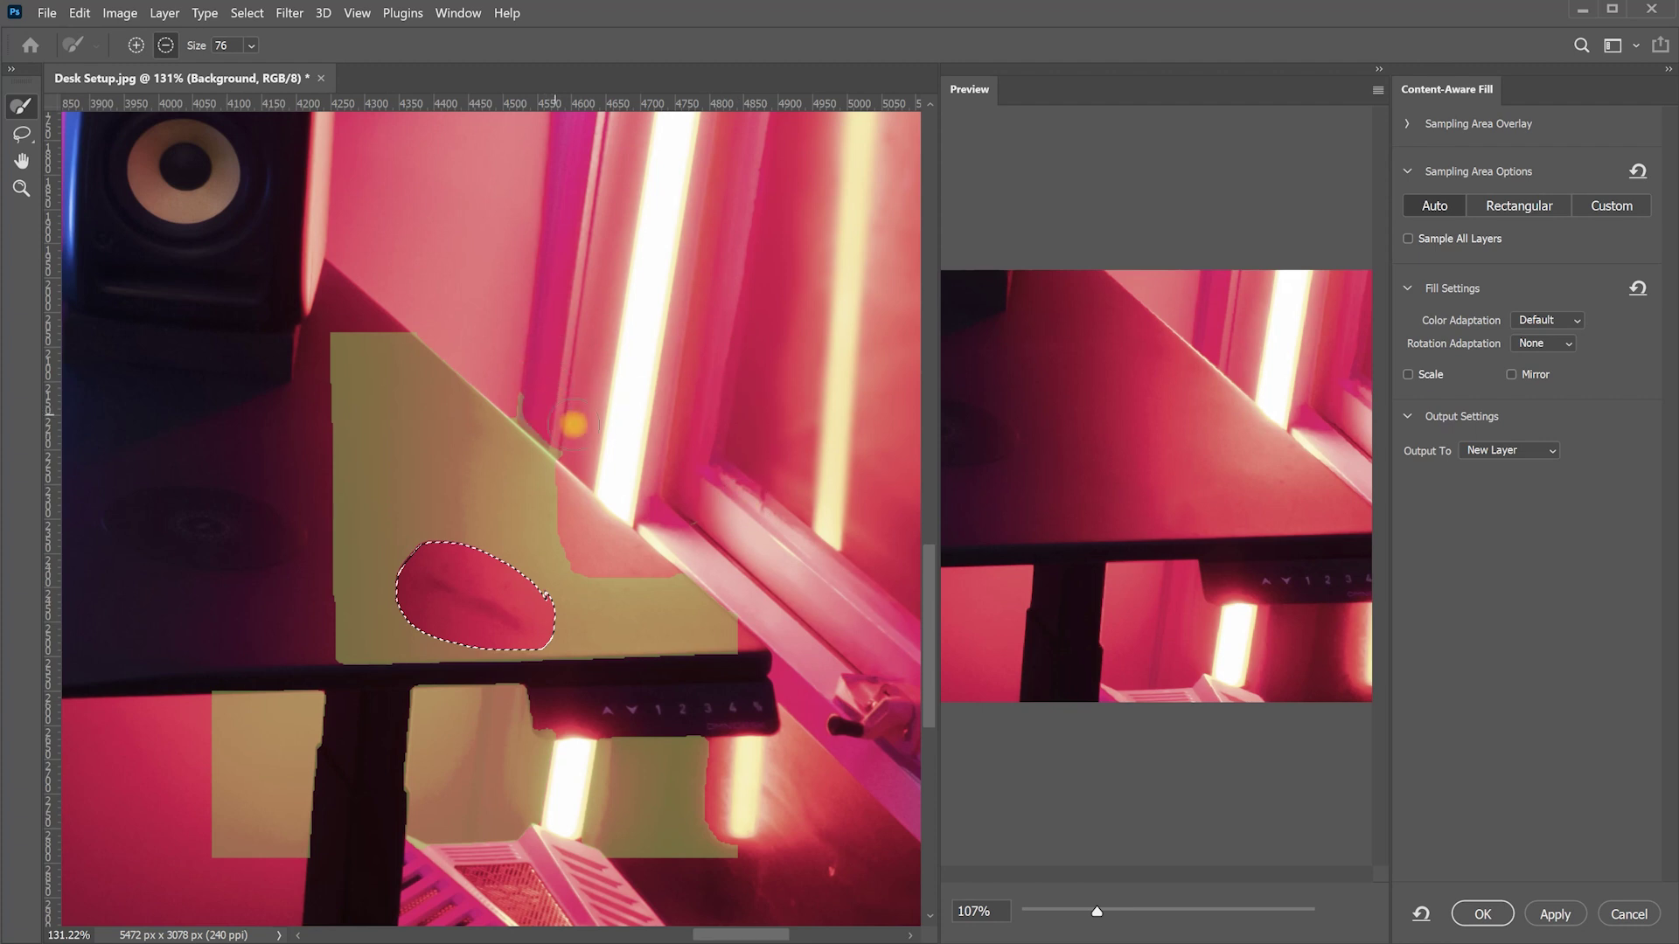
{"action": "left_click", "coordinate": [1482, 913]}
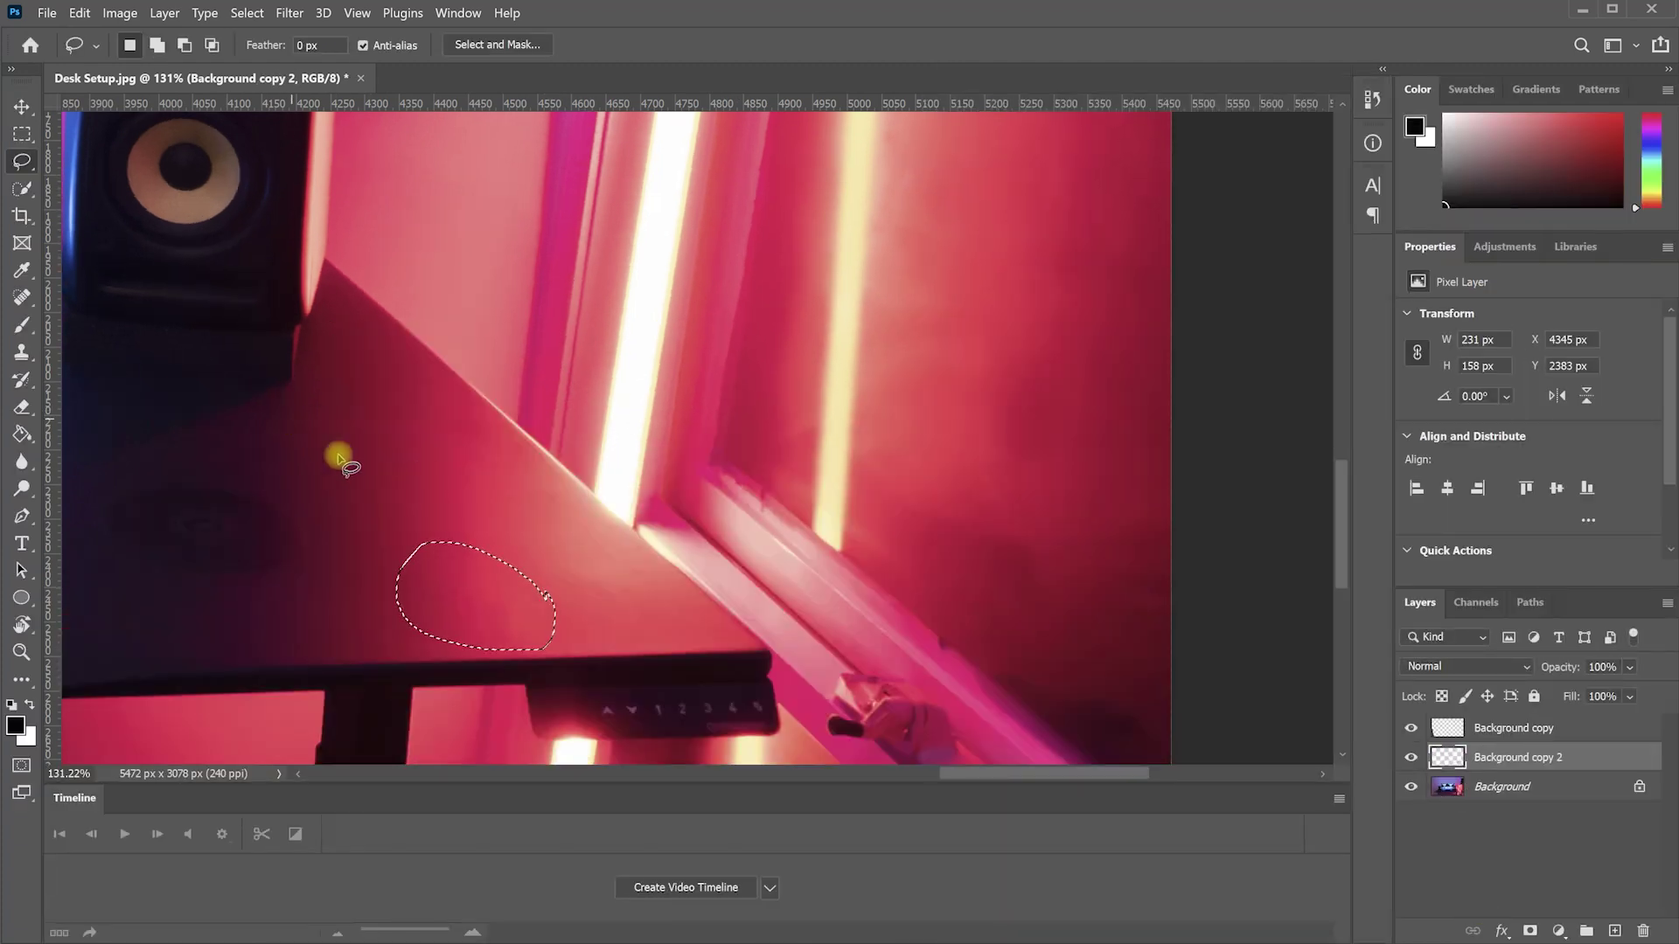
Lasso the cable below the desk and content-aware fill it with a trimmed sampling area
{"action": "scroll", "coordinate": [337, 455], "scroll_direction": "down", "scroll_amount": 2}
{"action": "left_click_drag", "start_coordinate": [338, 456], "coordinate": [699, 408]}
{"action": "left_click_drag", "start_coordinate": [254, 699], "coordinate": [498, 551]}
{"action": "scroll", "coordinate": [499, 525], "scroll_direction": "up", "scroll_amount": 2}
{"action": "key", "text": "ctrl+d"}
{"action": "mouse_move", "coordinate": [479, 332]}
{"action": "left_mouse_down"}
{"action": "mouse_move", "coordinate": [574, 674]}
{"action": "mouse_move", "coordinate": [480, 337]}
{"action": "left_mouse_up"}
{"action": "left_click", "coordinate": [79, 13]}
{"action": "left_click", "coordinate": [138, 355]}
{"action": "scroll", "coordinate": [517, 505], "scroll_direction": "down", "scroll_amount": 2}
{"action": "mouse_move", "coordinate": [517, 505]}
{"action": "left_mouse_down"}
{"action": "mouse_move", "coordinate": [119, 510]}
{"action": "mouse_move", "coordinate": [518, 686]}
{"action": "left_mouse_up"}
{"action": "scroll", "coordinate": [591, 722], "scroll_direction": "up", "scroll_amount": 3}
{"action": "mouse_move", "coordinate": [724, 757]}
{"action": "left_mouse_down"}
{"action": "mouse_move", "coordinate": [266, 551]}
{"action": "mouse_move", "coordinate": [738, 764]}
{"action": "mouse_move", "coordinate": [349, 542]}
{"action": "left_mouse_up"}
{"action": "key", "text": "Return"}
Content-aware fill the remaining cable line from Background and fit the image on screen
{"action": "left_click", "coordinate": [1574, 816]}
{"action": "left_click", "coordinate": [80, 13]}
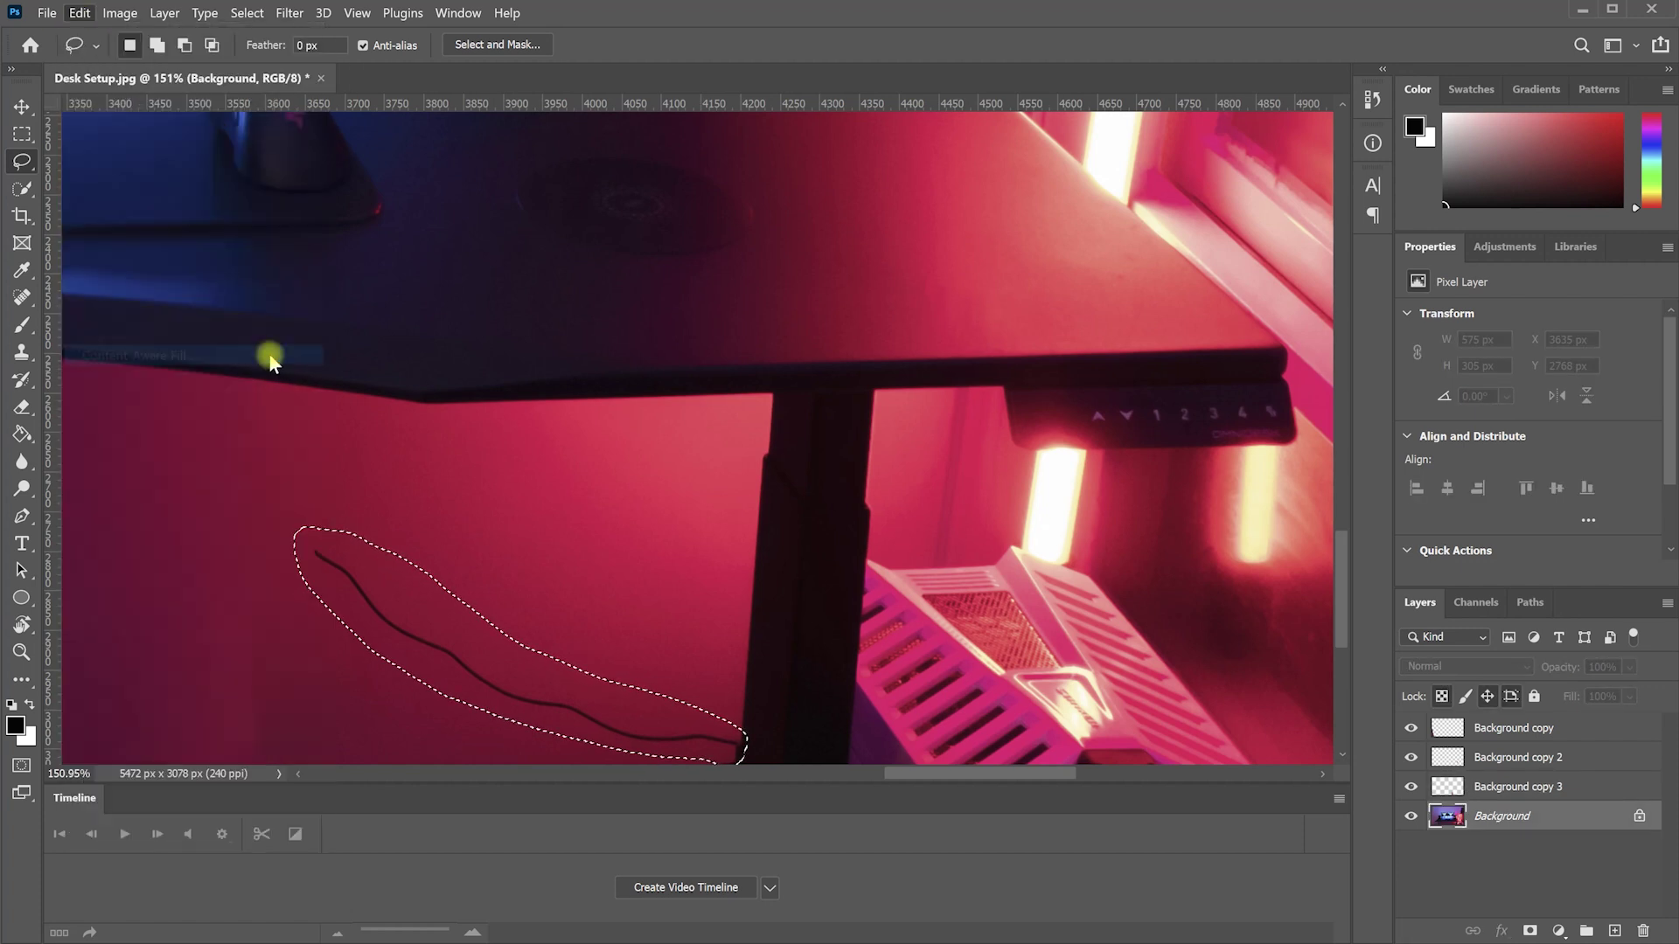
{"action": "left_click", "coordinate": [225, 360]}
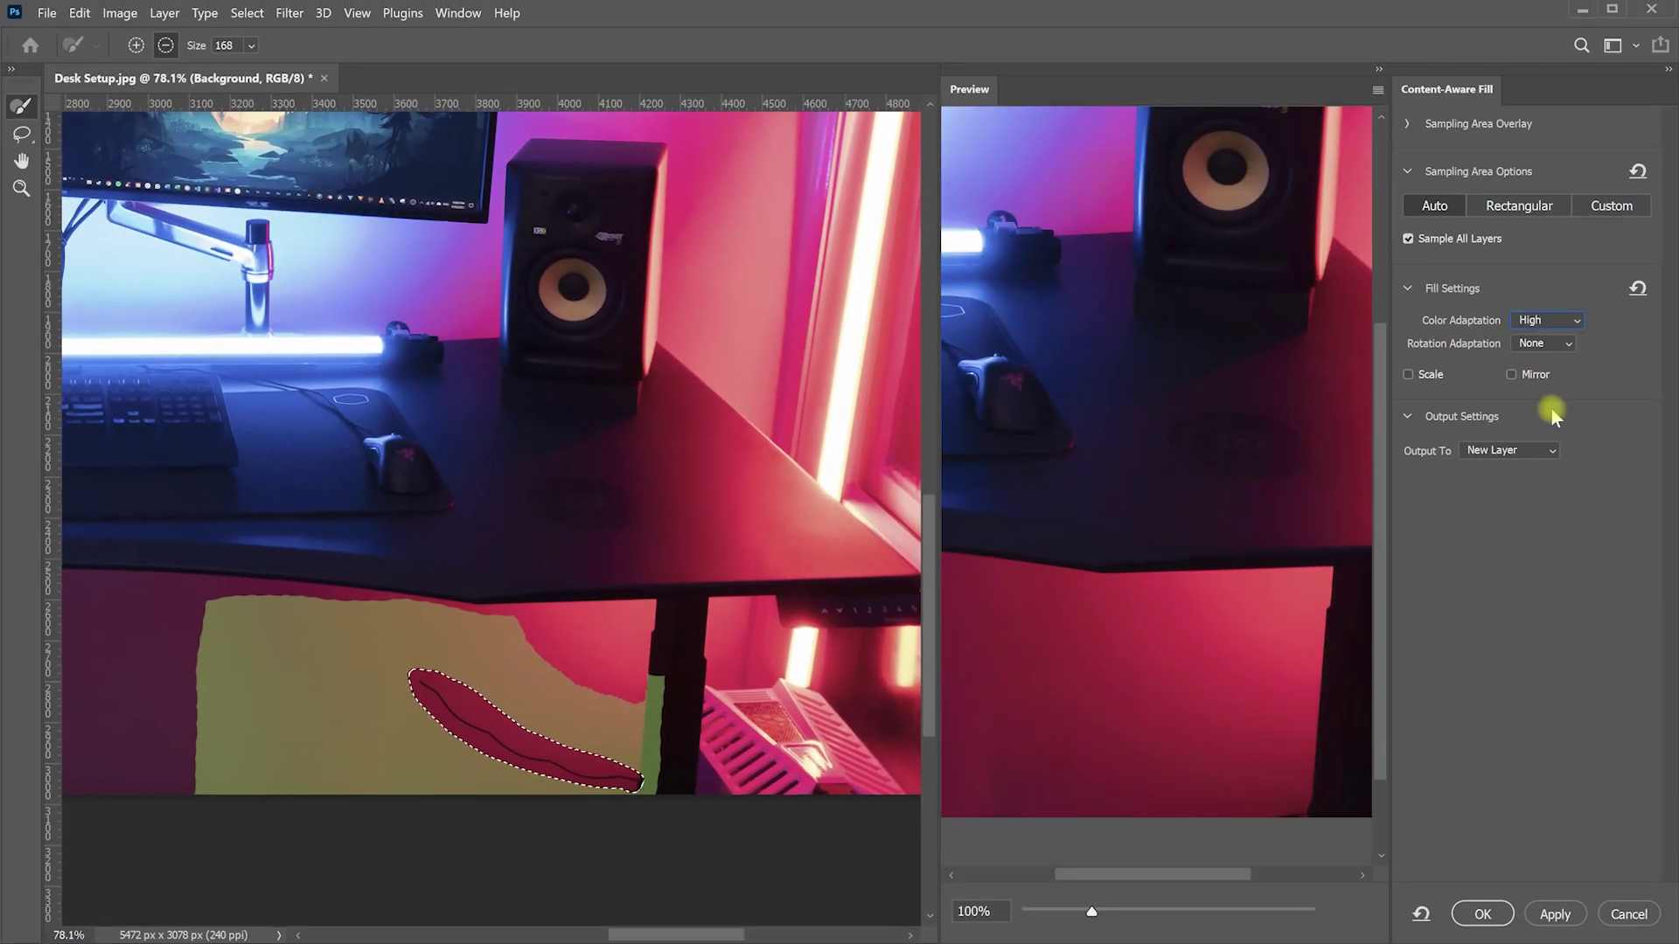
{"action": "left_click", "coordinate": [1485, 912]}
{"action": "key", "text": "ctrl+0"}
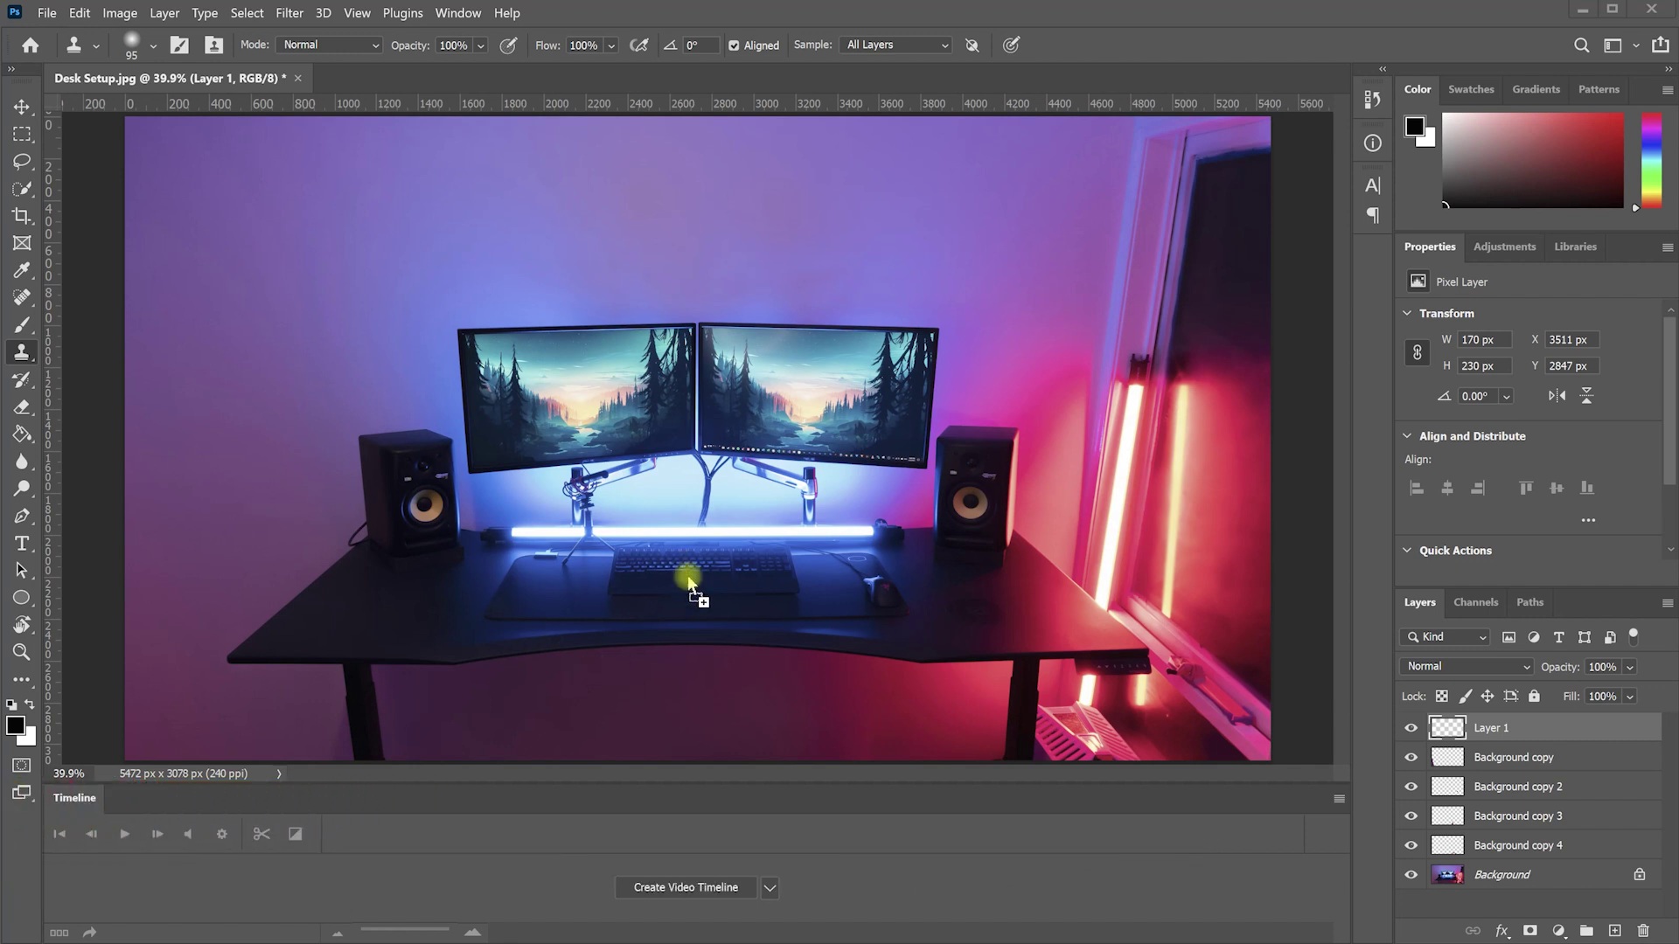
Place the sleeping-cat photo on the desk image and rasterize it for erasing
{"action": "left_click_drag", "start_coordinate": [691, 583], "coordinate": [701, 550]}
{"action": "key", "text": "Return"}
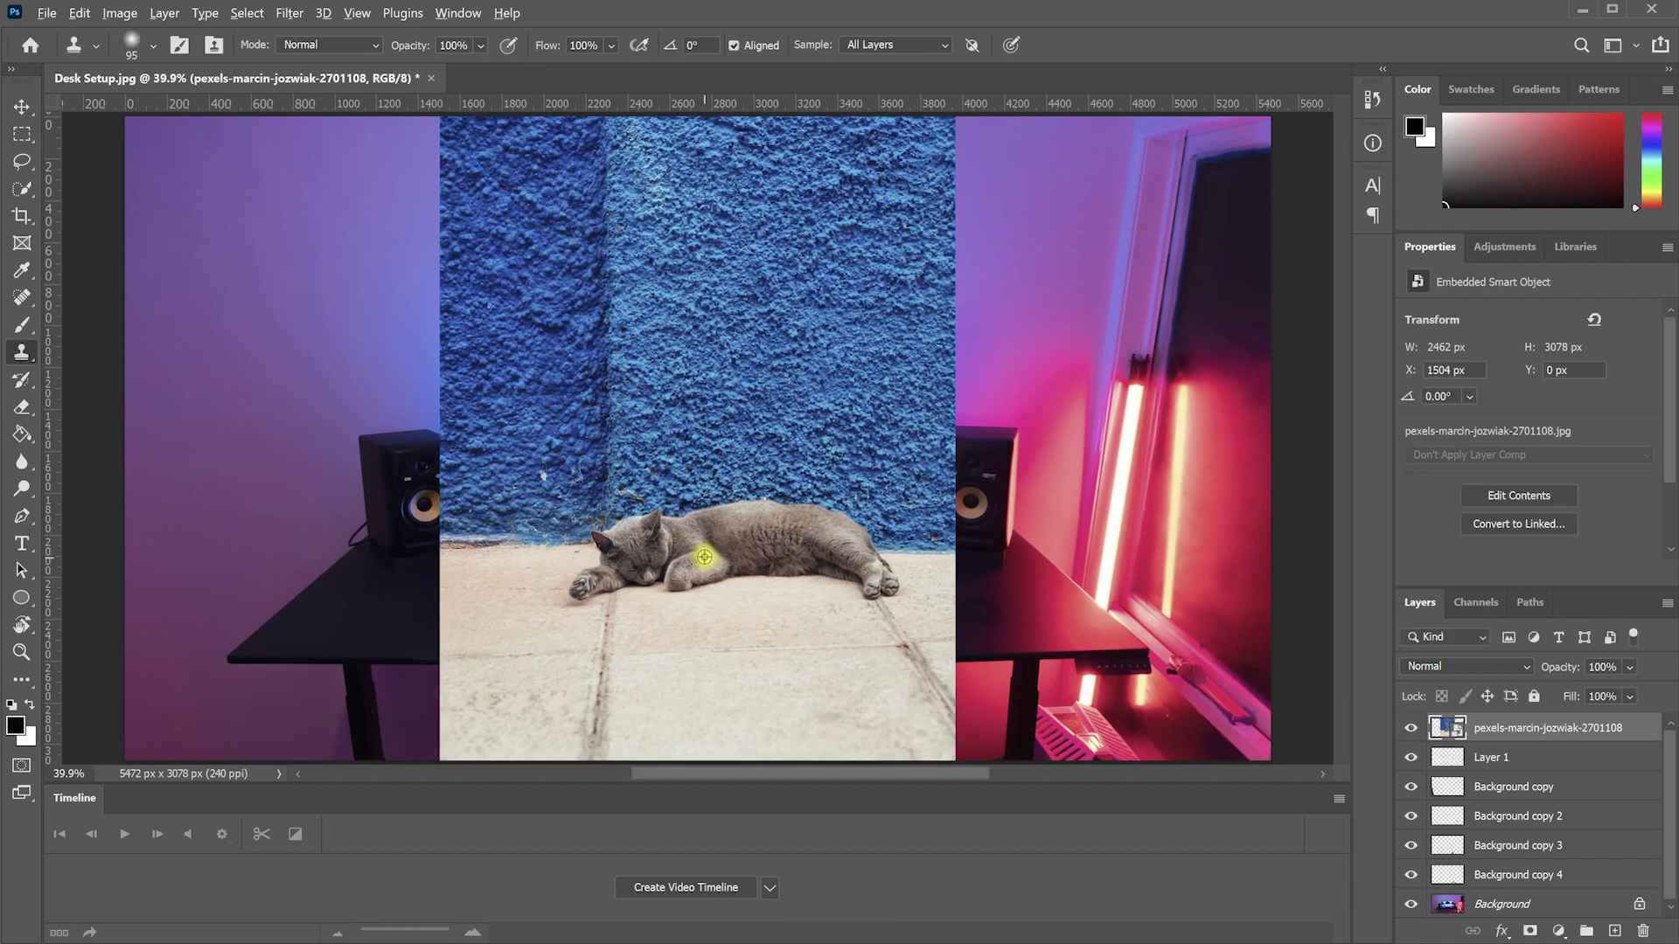
{"action": "scroll", "coordinate": [704, 557], "scroll_direction": "up", "scroll_amount": 4}
{"action": "left_click", "coordinate": [21, 408]}
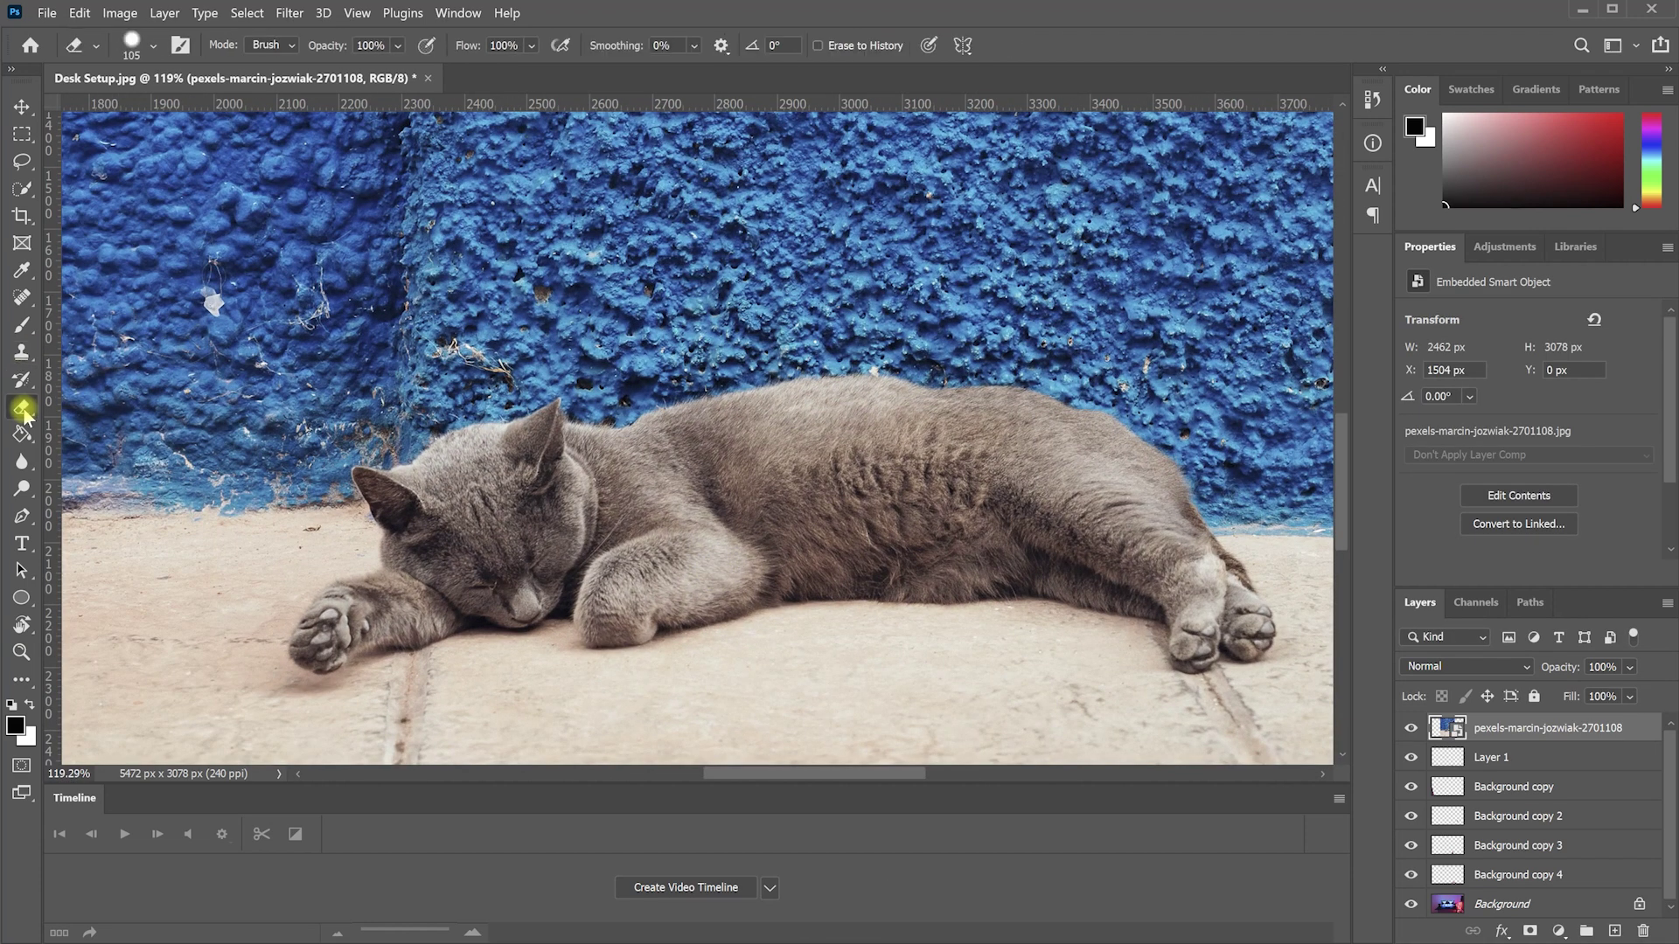
{"action": "left_click", "coordinate": [743, 503]}
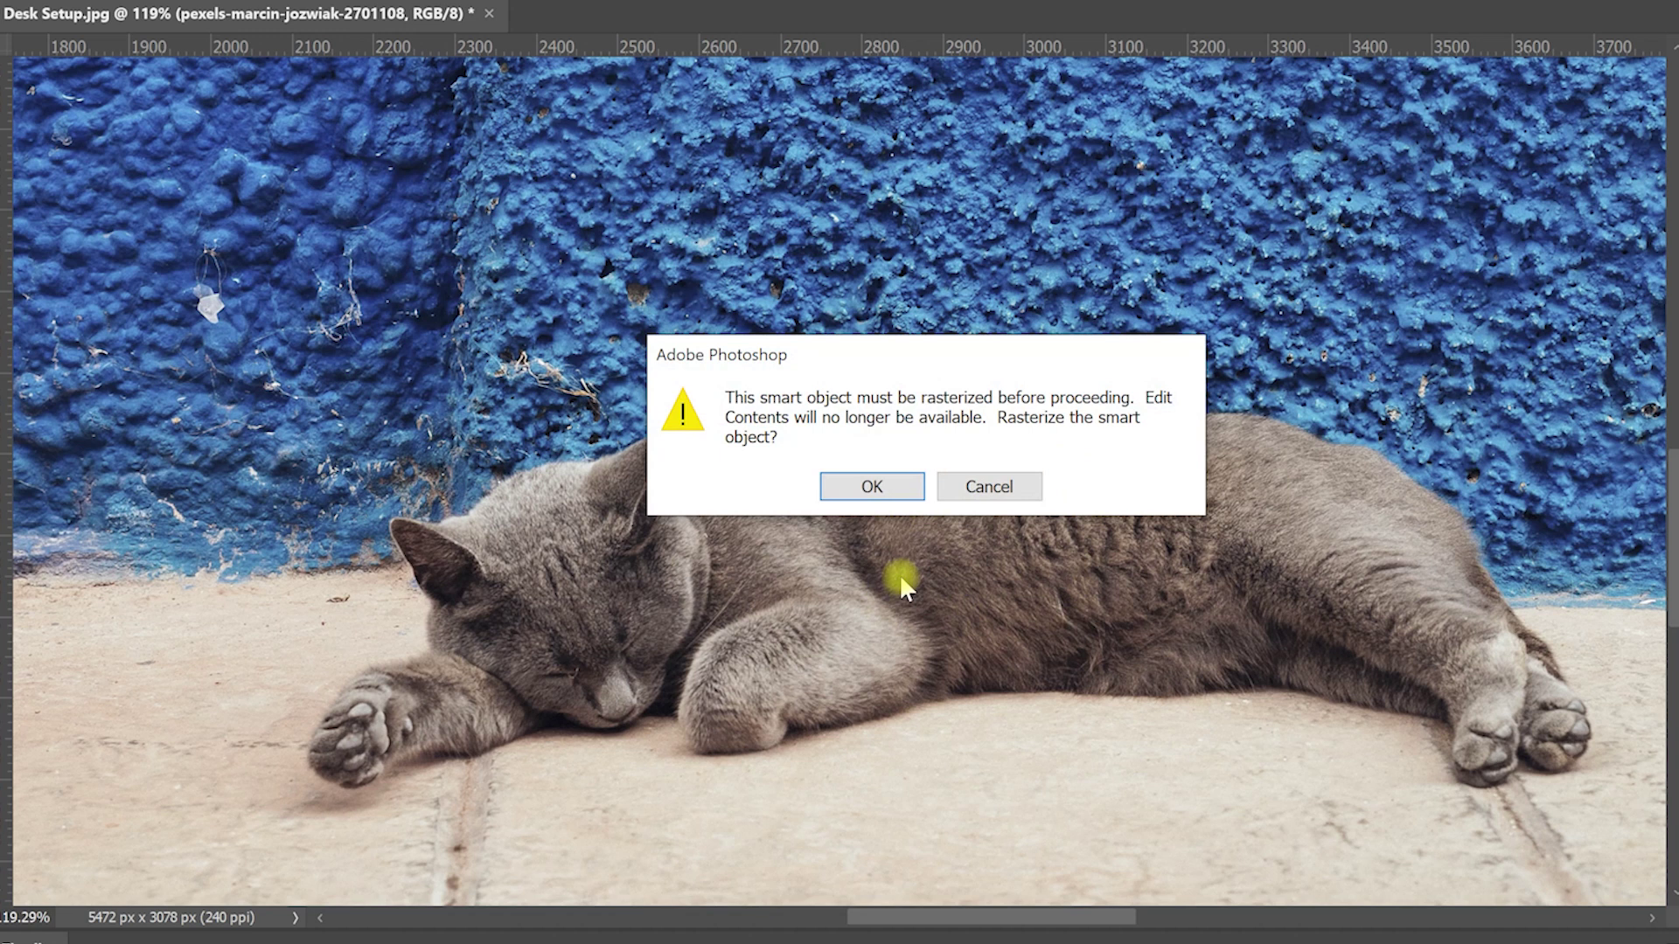
{"action": "left_click", "coordinate": [889, 487]}
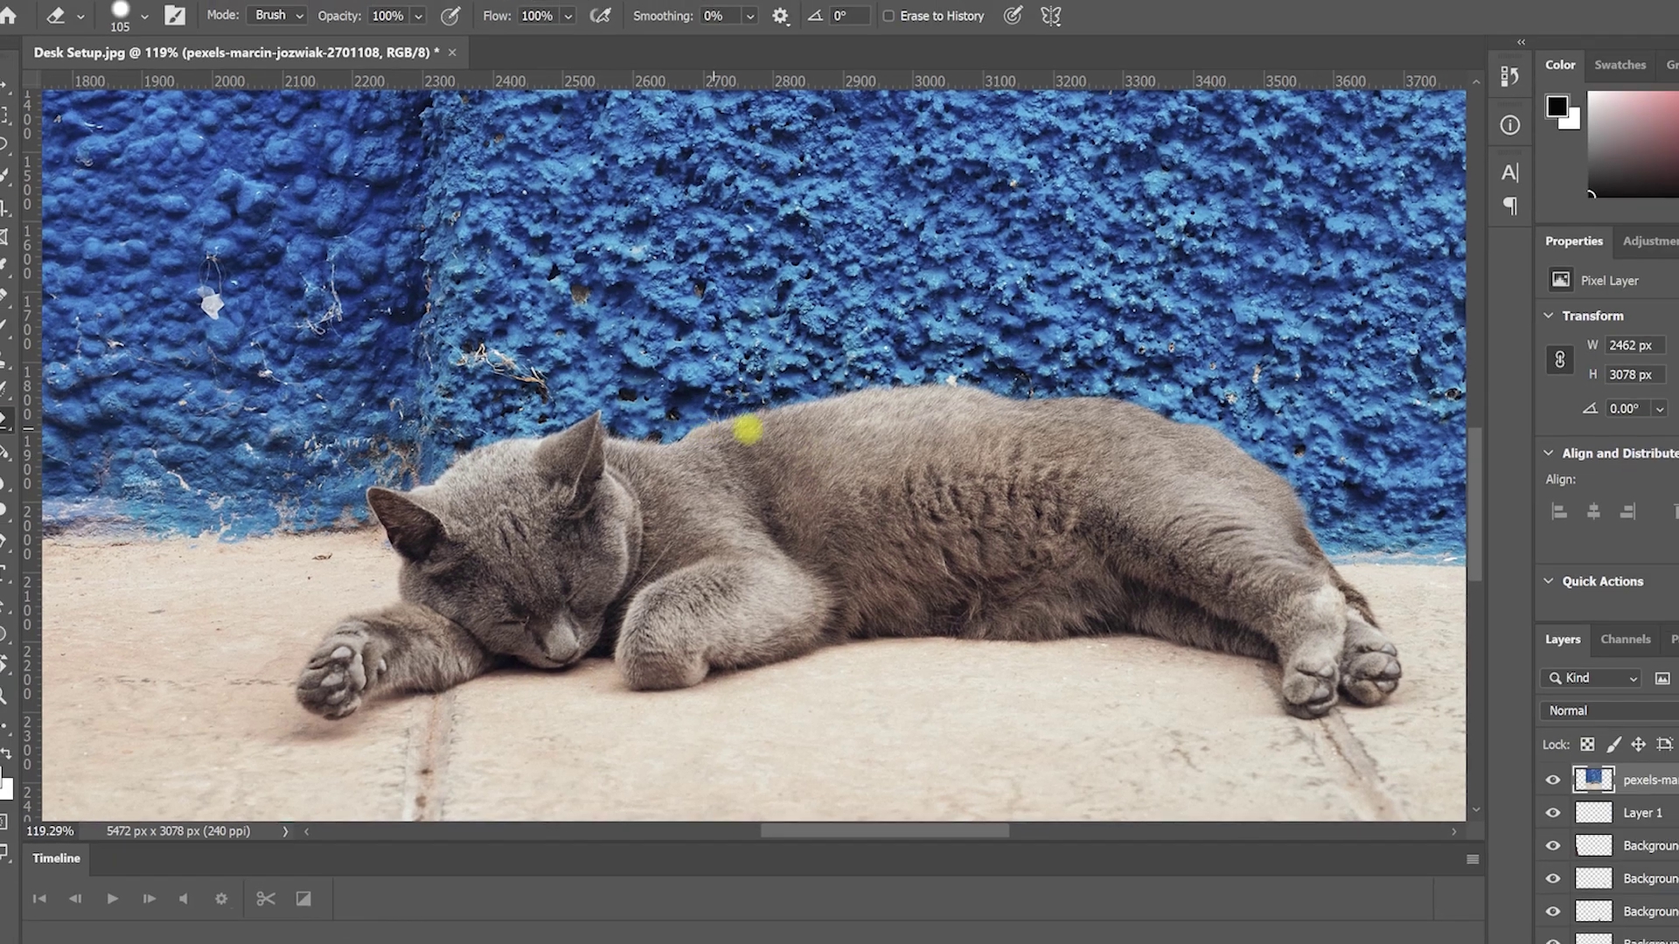
Cut out the cat by deleting its inverted surroundings and erasing leftover rock and sand
{"action": "scroll", "coordinate": [839, 480], "scroll_direction": "down", "scroll_amount": 2}
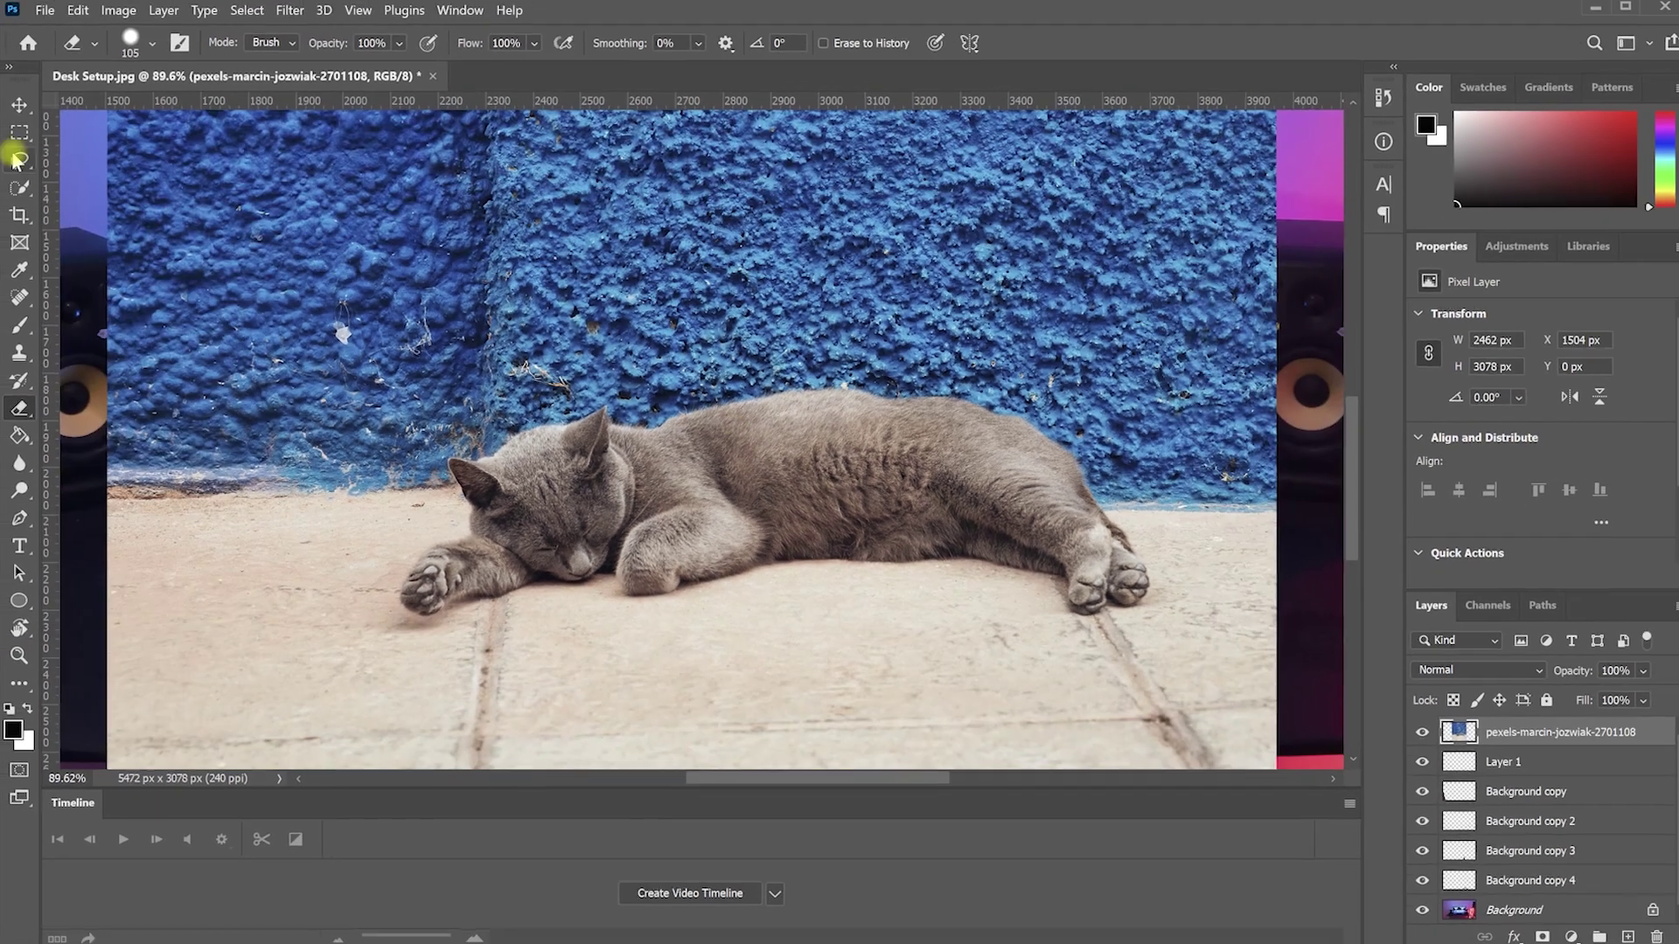
{"action": "key", "text": "l"}
{"action": "left_click_drag", "start_coordinate": [1130, 388], "coordinate": [405, 603]}
{"action": "left_click_drag", "start_coordinate": [1013, 405], "coordinate": [936, 368]}
{"action": "key", "text": "ctrl+shift+i"}
{"action": "key", "text": "Delete"}
{"action": "scroll", "coordinate": [794, 498], "scroll_direction": "up", "scroll_amount": 2}
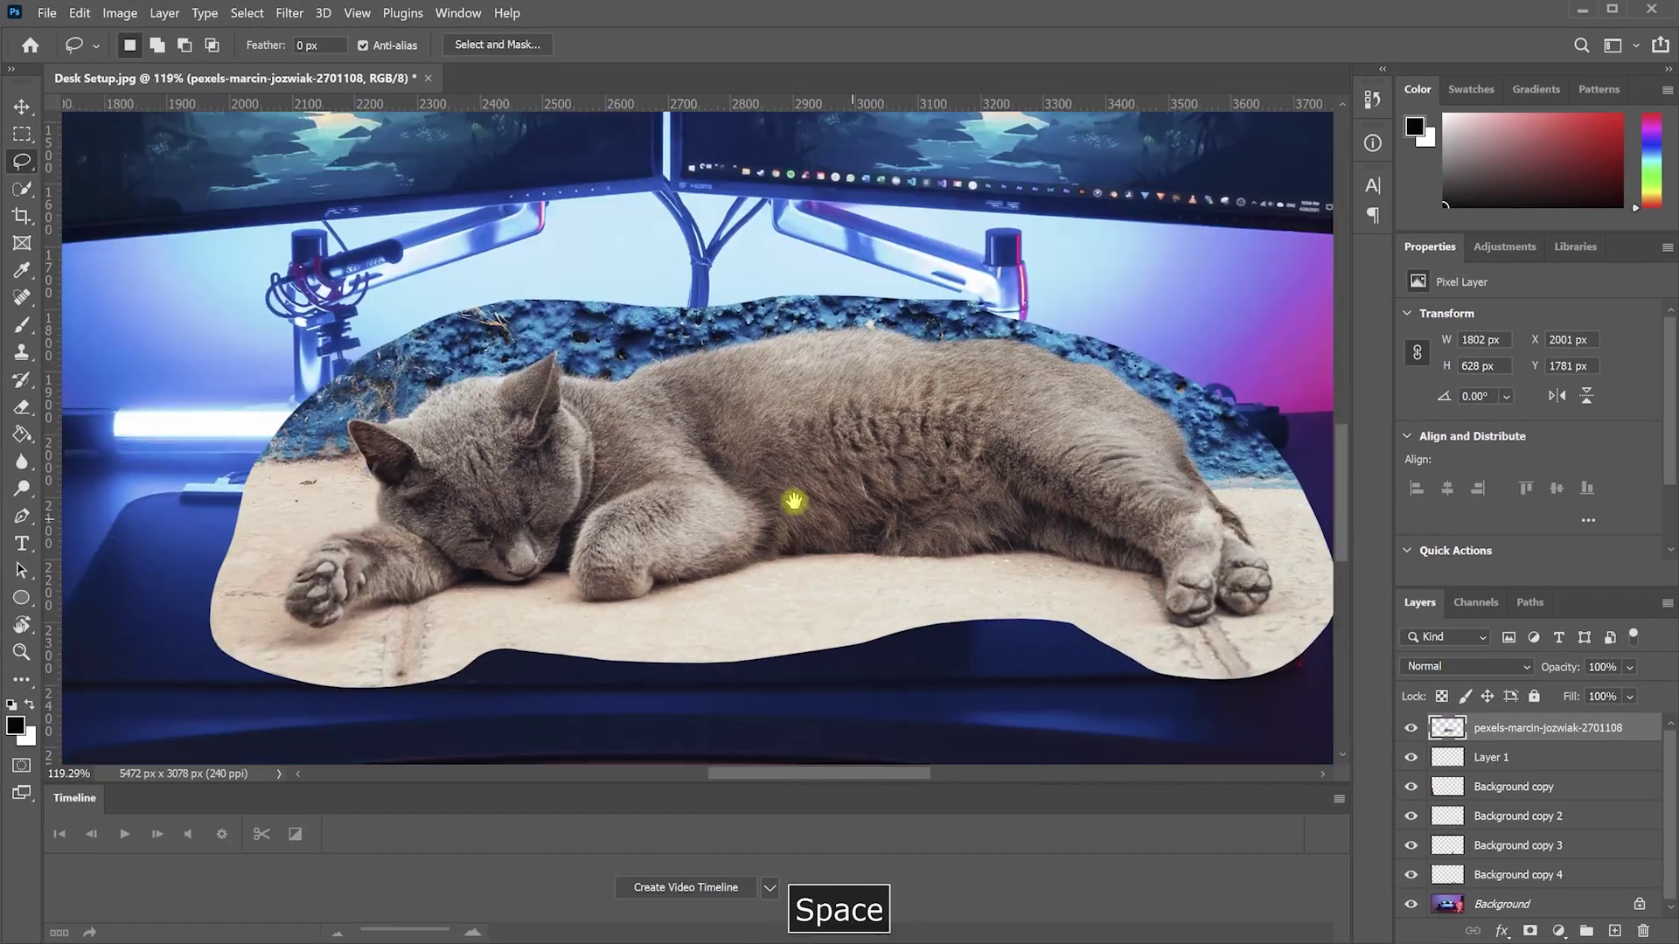
{"action": "left_click_drag", "start_coordinate": [794, 499], "coordinate": [749, 483]}
{"action": "left_click", "coordinate": [22, 406]}
{"action": "mouse_move", "coordinate": [671, 297]}
{"action": "left_mouse_down"}
{"action": "mouse_move", "coordinate": [545, 323]}
{"action": "mouse_move", "coordinate": [562, 338]}
{"action": "mouse_move", "coordinate": [467, 322]}
{"action": "mouse_move", "coordinate": [237, 410]}
{"action": "mouse_move", "coordinate": [271, 432]}
{"action": "mouse_move", "coordinate": [267, 469]}
{"action": "mouse_move", "coordinate": [297, 472]}
{"action": "mouse_move", "coordinate": [242, 511]}
{"action": "mouse_move", "coordinate": [297, 628]}
{"action": "mouse_move", "coordinate": [509, 585]}
{"action": "mouse_move", "coordinate": [635, 594]}
{"action": "mouse_move", "coordinate": [886, 569]}
{"action": "mouse_move", "coordinate": [1077, 577]}
{"action": "mouse_move", "coordinate": [1189, 642]}
{"action": "mouse_move", "coordinate": [1245, 612]}
{"action": "mouse_move", "coordinate": [1238, 528]}
{"action": "mouse_move", "coordinate": [1139, 366]}
{"action": "mouse_move", "coordinate": [901, 289]}
{"action": "mouse_move", "coordinate": [654, 307]}
{"action": "left_mouse_up"}
{"action": "mouse_move", "coordinate": [1203, 360]}
{"action": "left_mouse_down"}
{"action": "mouse_move", "coordinate": [1308, 589]}
{"action": "mouse_move", "coordinate": [428, 664]}
{"action": "left_mouse_up"}
Try shifting the cat, then undo back to the full cat photo and deselect
{"action": "key", "text": "v"}
{"action": "left_click_drag", "start_coordinate": [785, 436], "coordinate": [727, 461]}
{"action": "key", "text": "ctrl+z"}
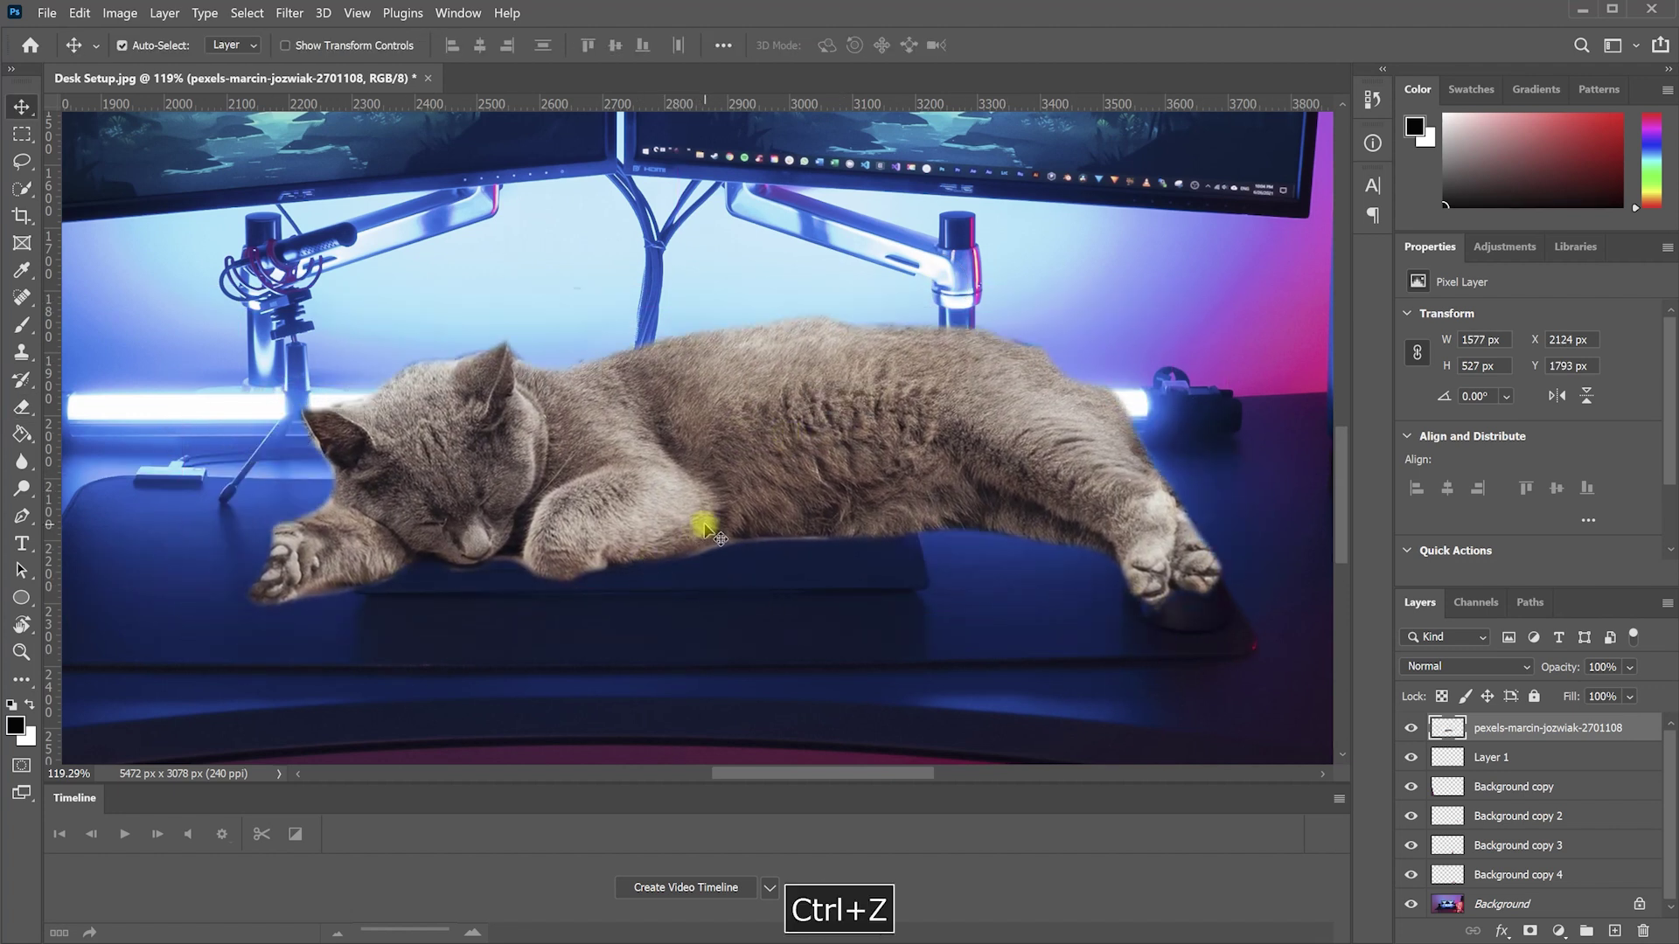
{"action": "key", "text": "ctrl+z"}
{"action": "key", "text": "ctrl+z"}
{"action": "key", "text": "ctrl+z"}
{"action": "key", "text": "ctrl+z"}
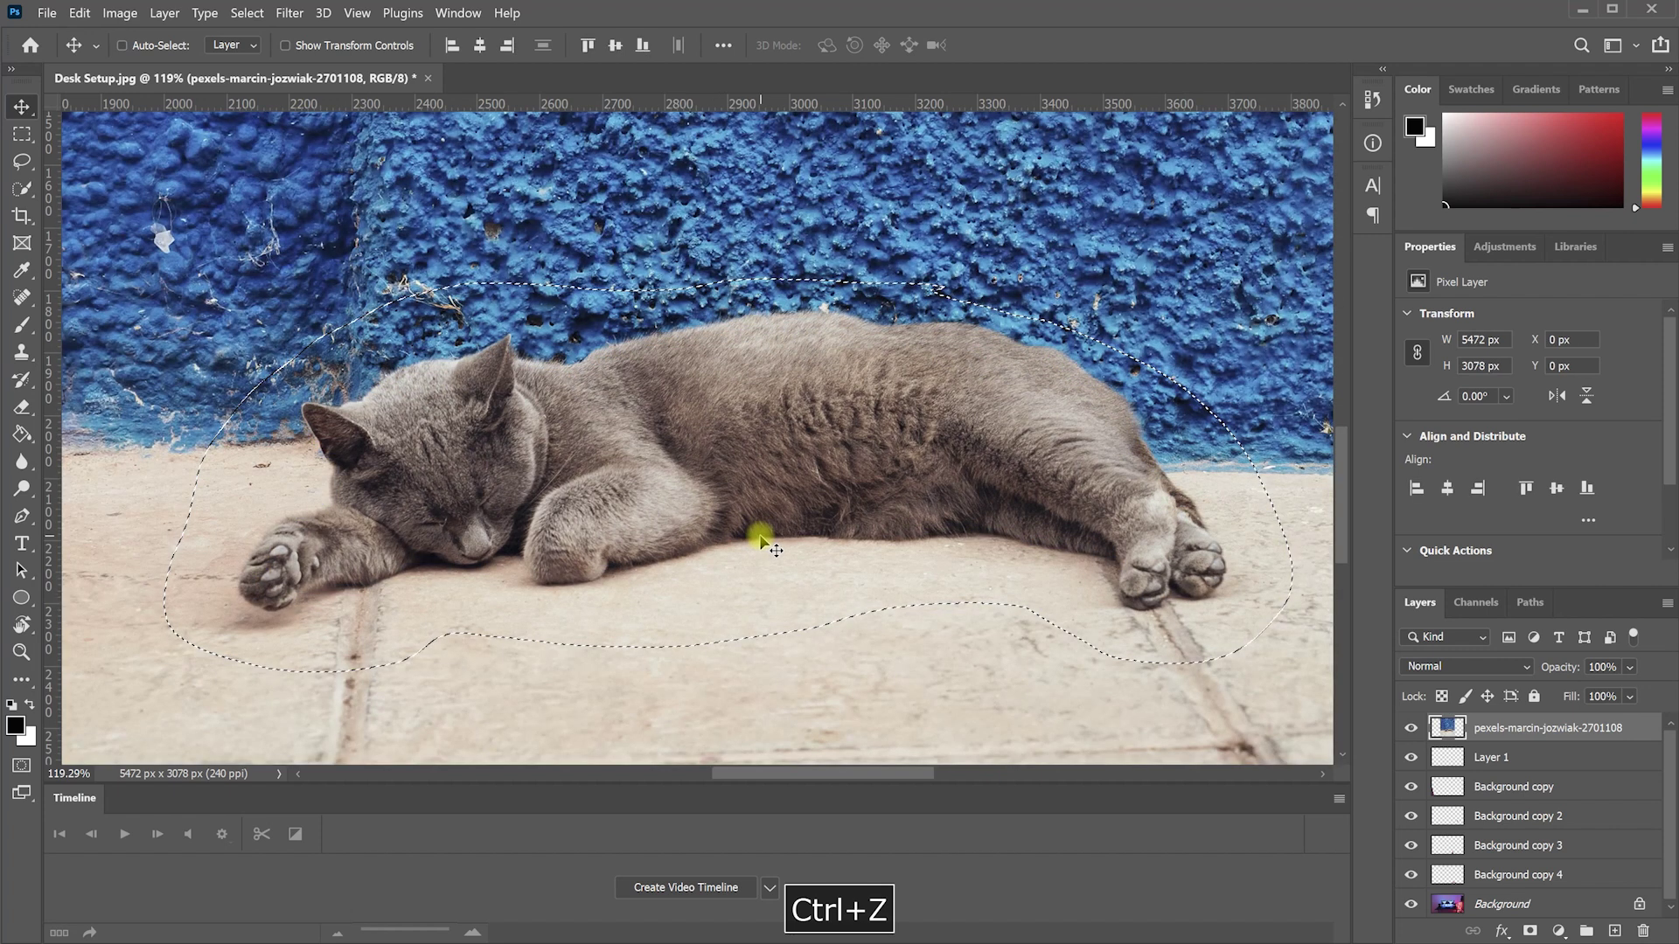
{"action": "key", "text": "ctrl+d"}
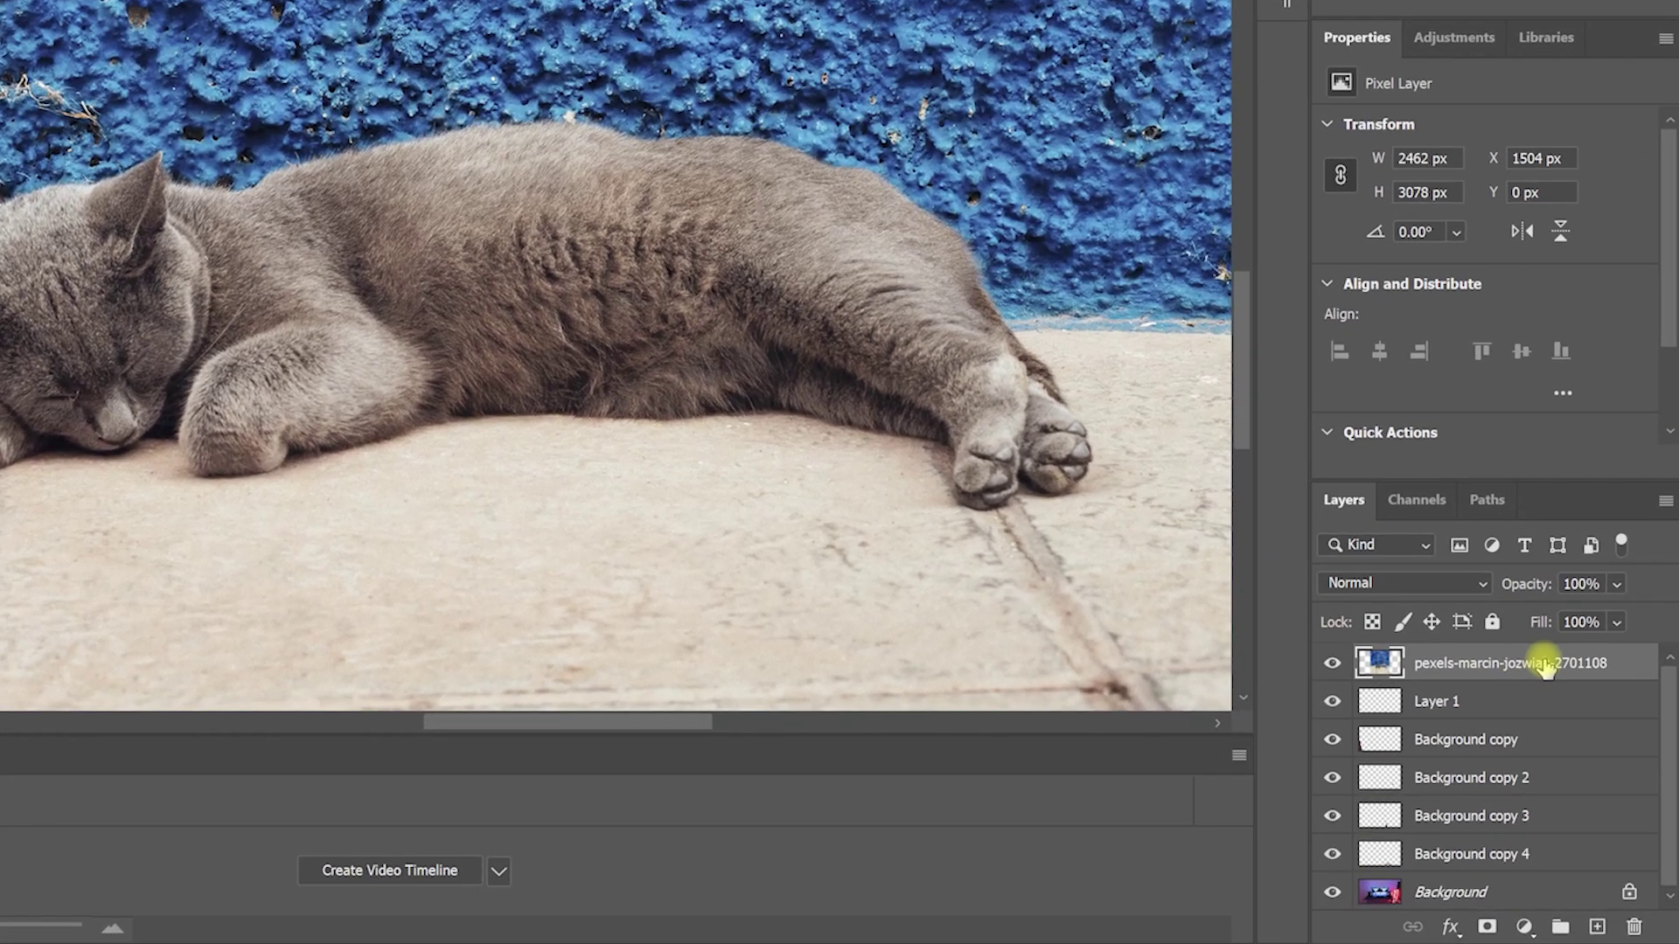
Add a layer mask to the cat photo layer, preview it, and target it for painting
{"action": "left_click", "coordinate": [1485, 926]}
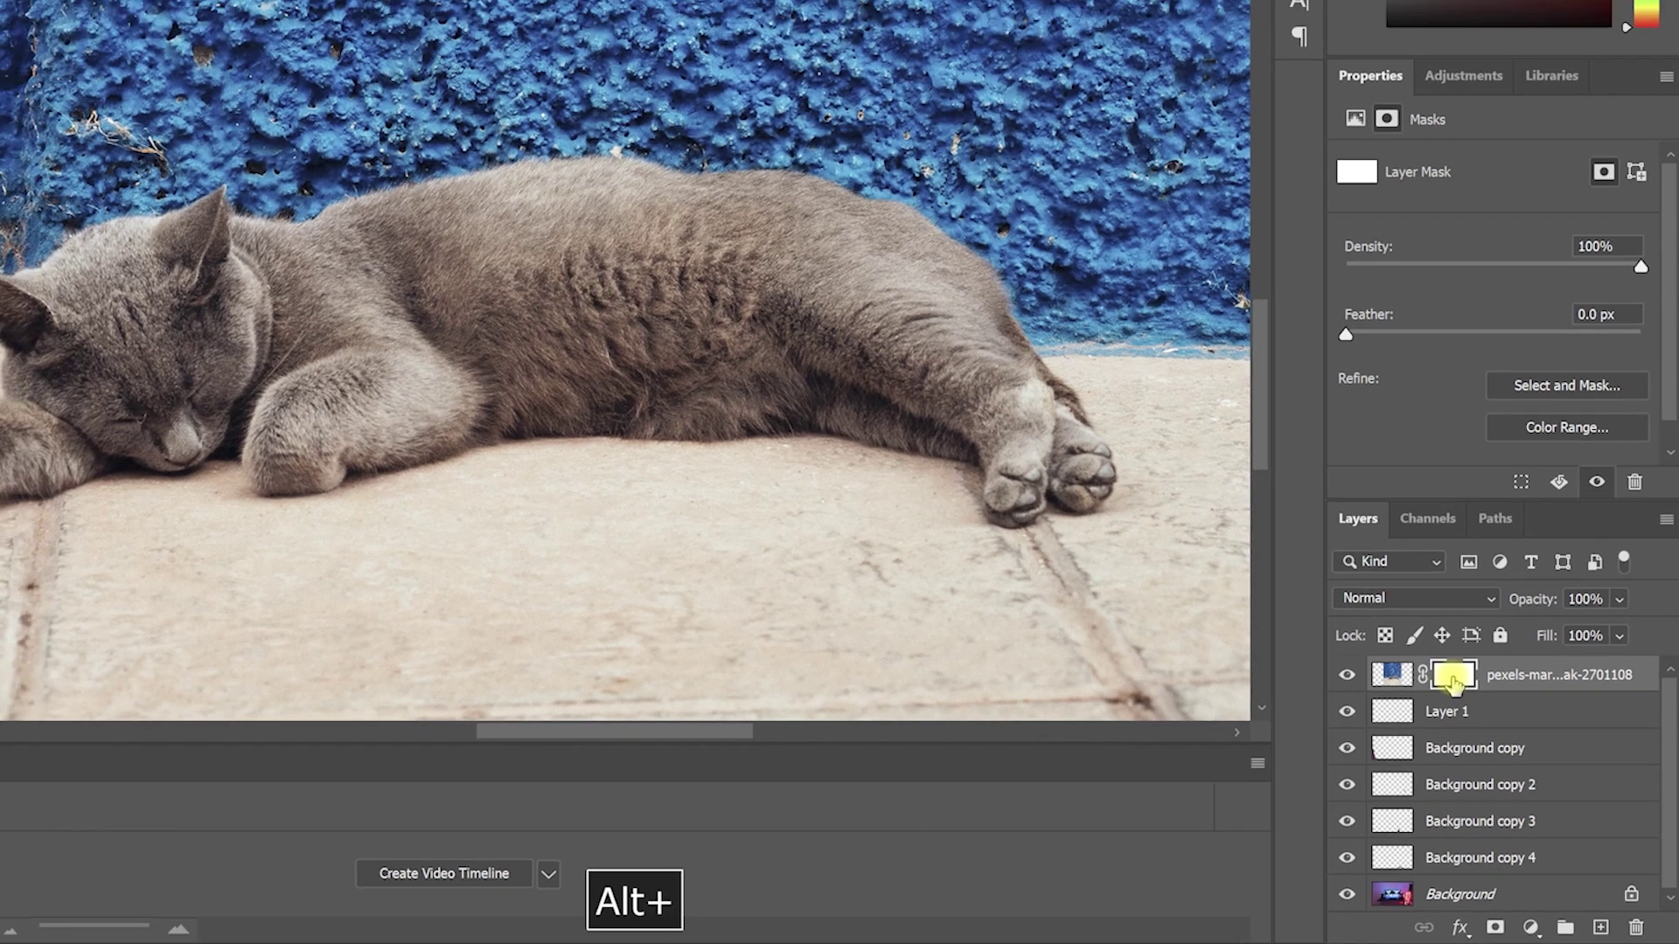
{"action": "left_click", "coordinate": [1443, 666], "text": "alt"}
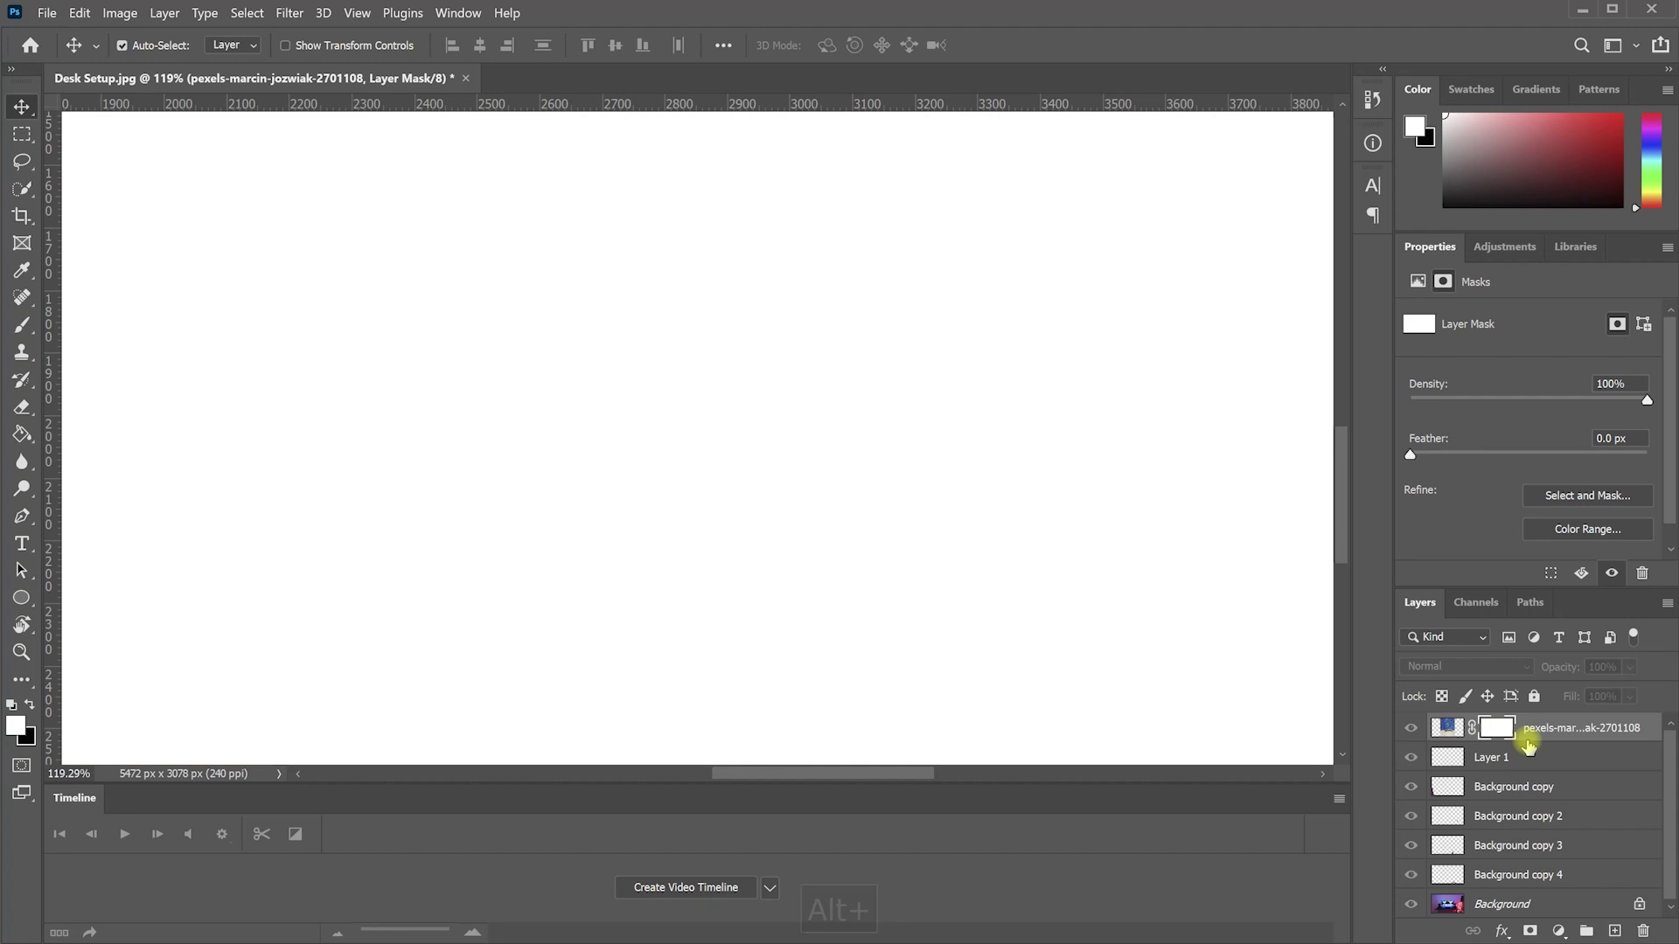
{"action": "left_click", "coordinate": [1504, 733], "text": "alt"}
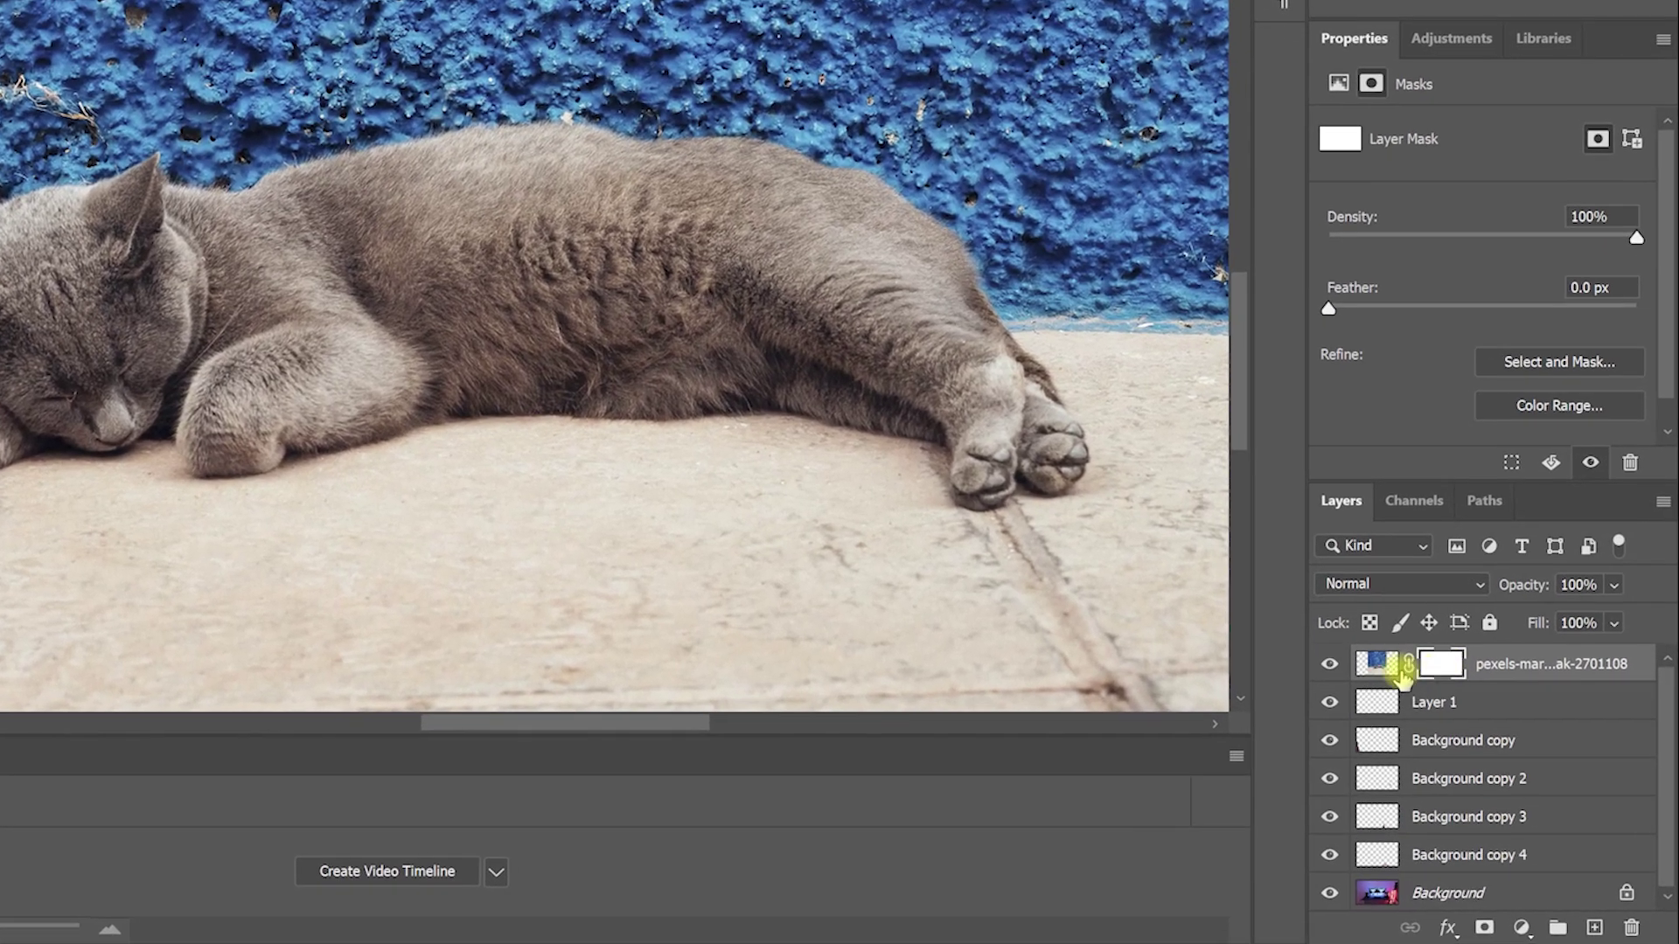
{"action": "left_click", "coordinate": [1372, 667]}
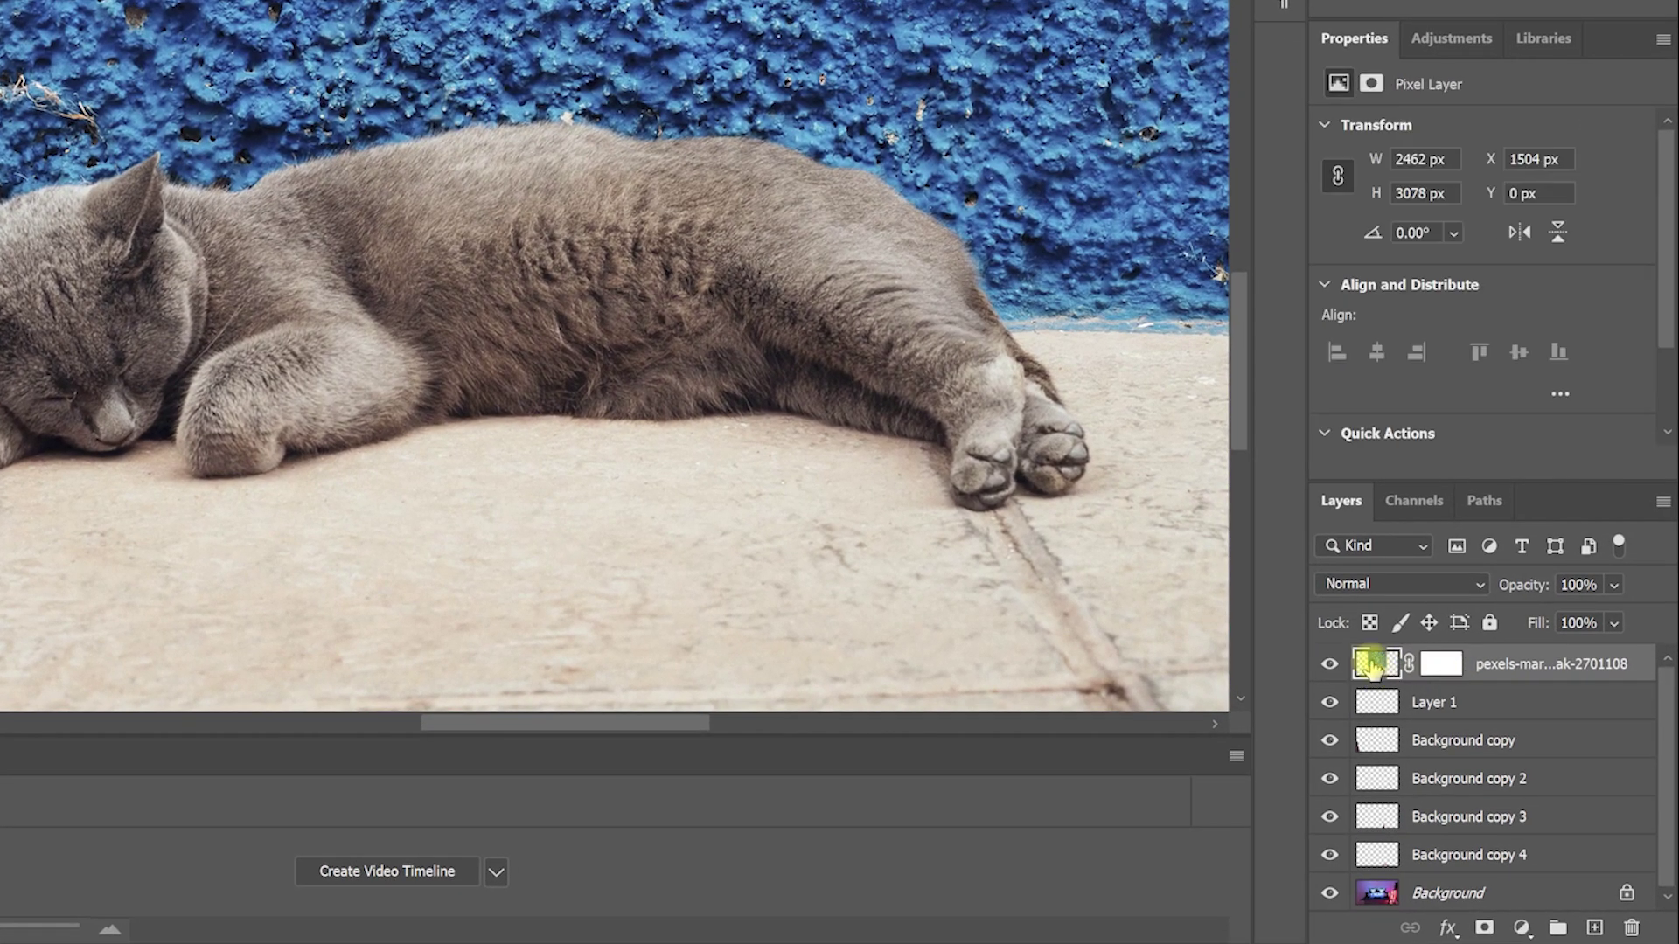
{"action": "left_click", "coordinate": [1443, 670]}
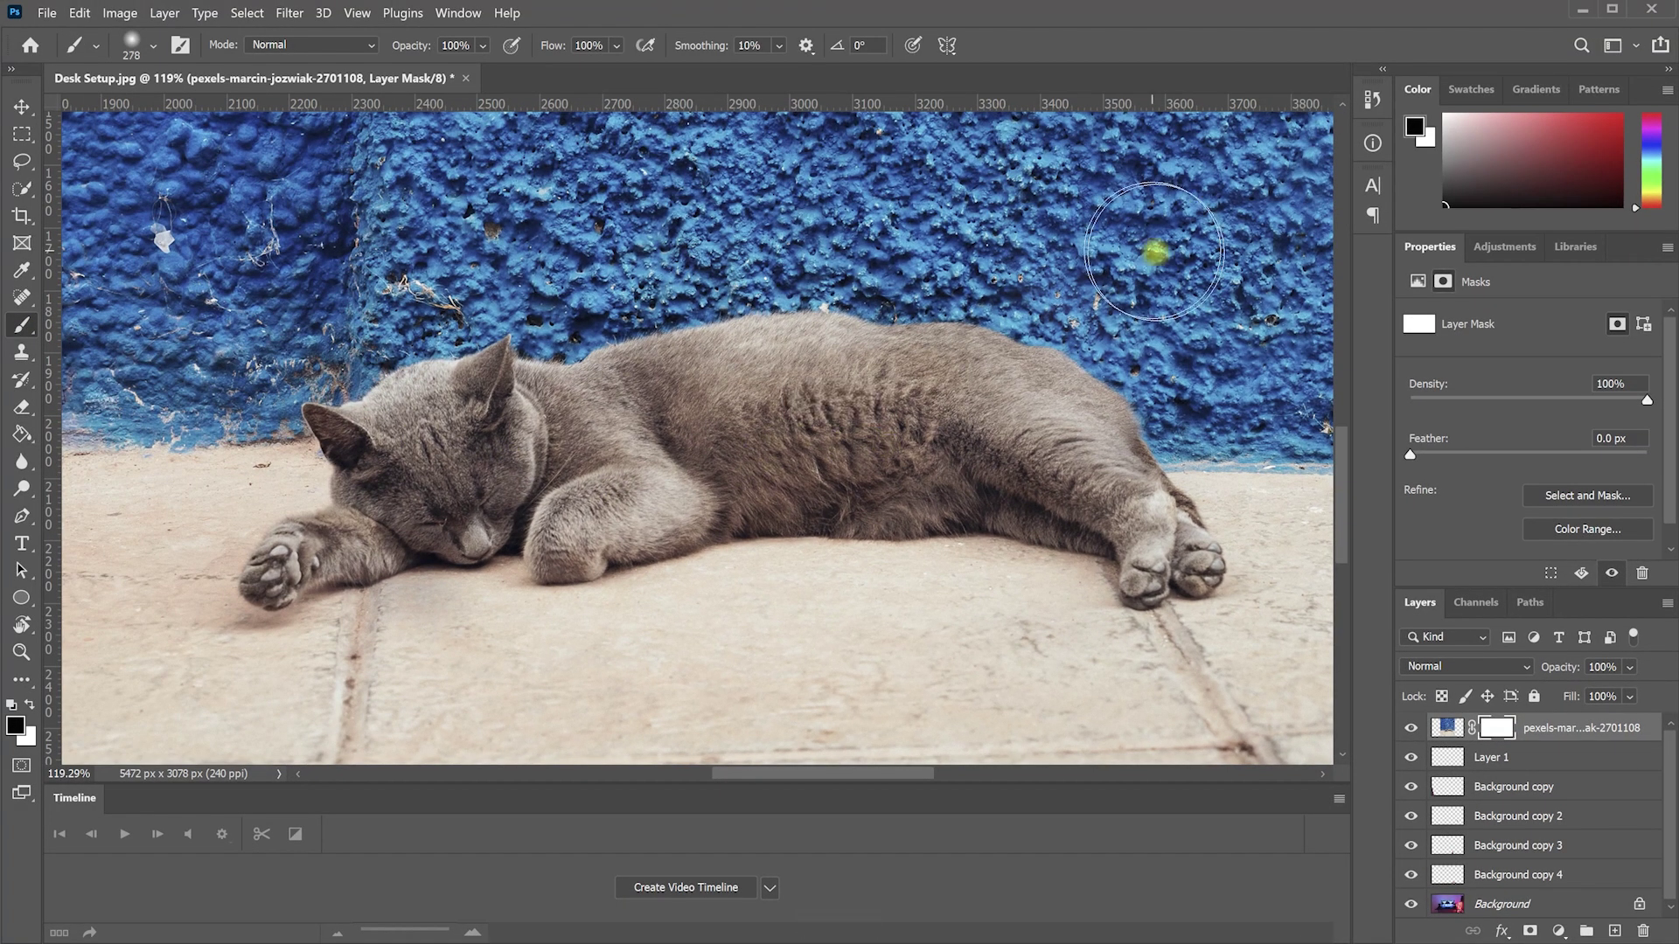
Paint the mask black to hide the wall, sand and leftover background around the cat
{"action": "mouse_move", "coordinate": [1163, 254]}
{"action": "left_mouse_down"}
{"action": "mouse_move", "coordinate": [608, 726]}
{"action": "mouse_move", "coordinate": [1295, 691]}
{"action": "mouse_move", "coordinate": [490, 648]}
{"action": "mouse_move", "coordinate": [300, 686]}
{"action": "mouse_move", "coordinate": [1303, 477]}
{"action": "left_mouse_up"}
{"action": "scroll", "coordinate": [611, 569], "scroll_direction": "up", "scroll_amount": 5}
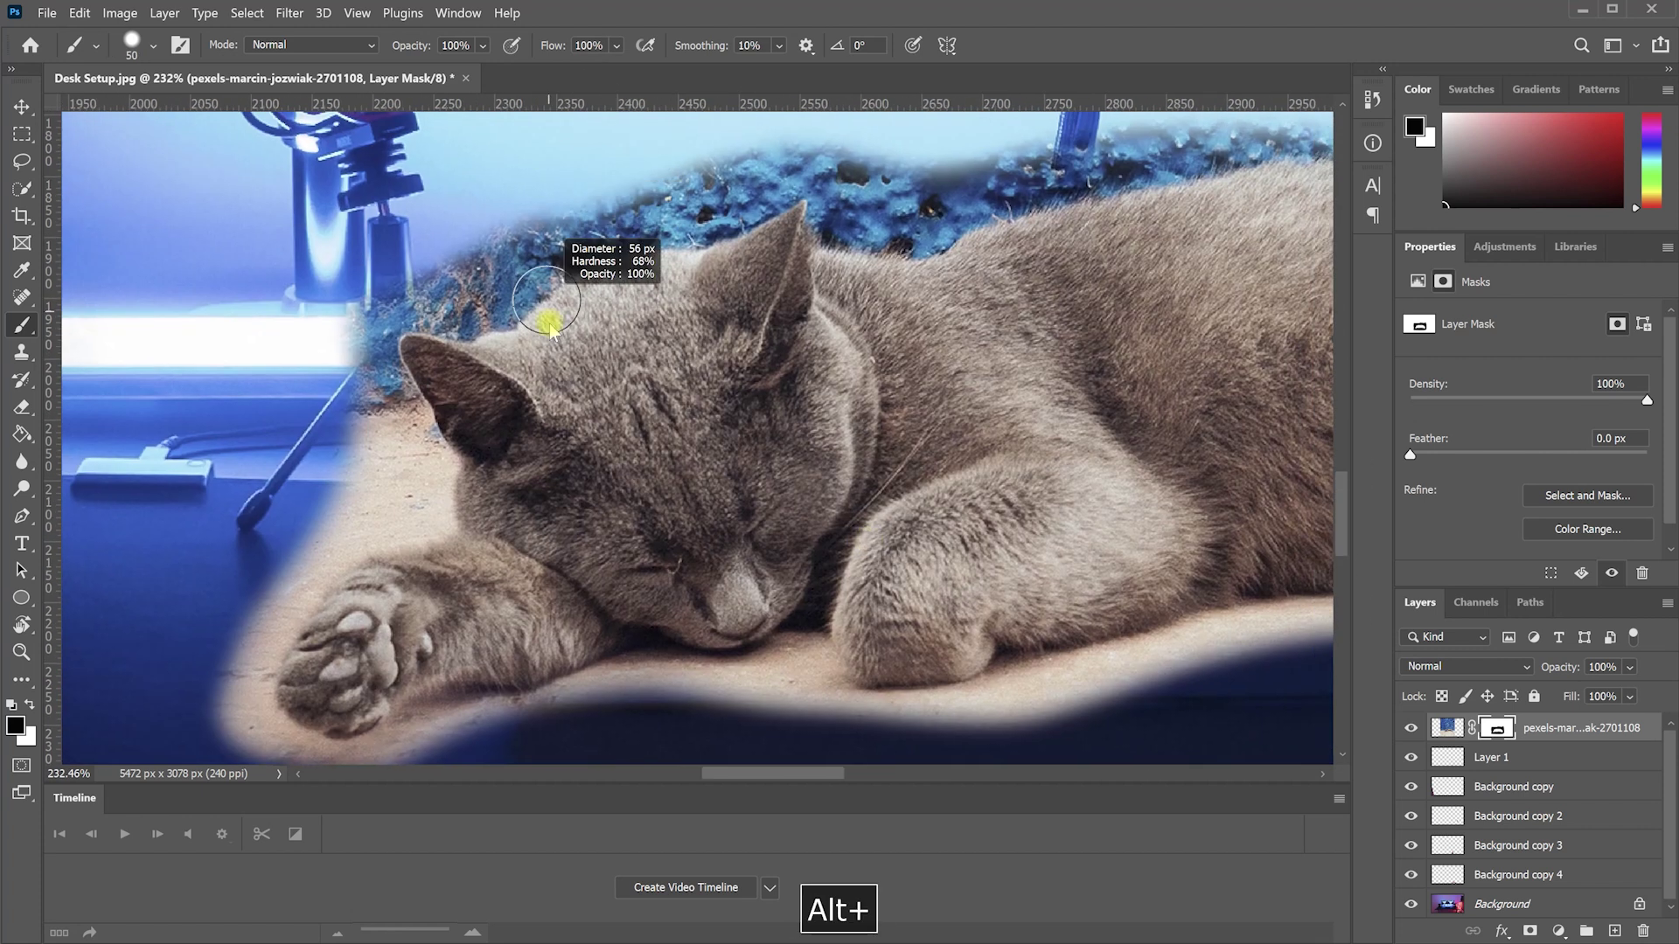
{"action": "mouse_move", "coordinate": [715, 192]}
{"action": "left_mouse_down"}
{"action": "mouse_move", "coordinate": [453, 297]}
{"action": "mouse_move", "coordinate": [378, 446]}
{"action": "mouse_move", "coordinate": [422, 478]}
{"action": "mouse_move", "coordinate": [256, 574]}
{"action": "mouse_move", "coordinate": [229, 664]}
{"action": "mouse_move", "coordinate": [317, 777]}
{"action": "mouse_move", "coordinate": [807, 676]}
{"action": "mouse_move", "coordinate": [967, 711]}
{"action": "left_mouse_up"}
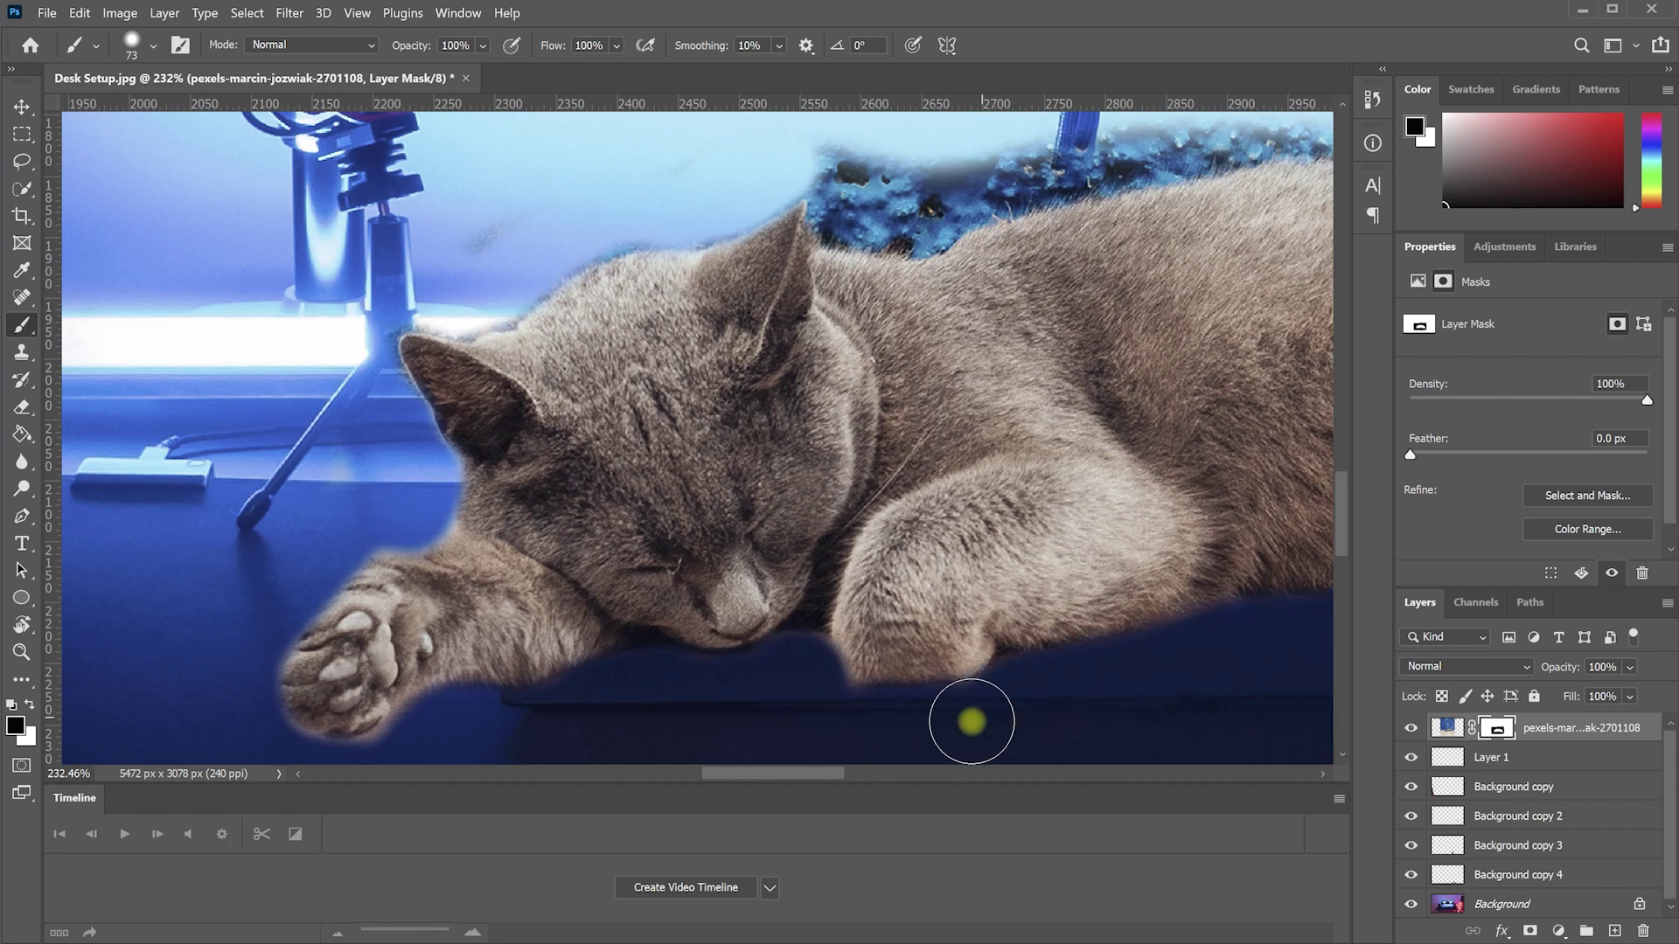
{"action": "key", "text": "bracketleft"}
{"action": "key", "text": "bracketleft"}
{"action": "key", "text": "bracketleft"}
{"action": "key", "text": "bracketleft"}
{"action": "mouse_move", "coordinate": [862, 187]}
{"action": "left_mouse_down"}
{"action": "mouse_move", "coordinate": [1041, 172]}
{"action": "mouse_move", "coordinate": [832, 234]}
{"action": "mouse_move", "coordinate": [801, 203]}
{"action": "left_mouse_up"}
{"action": "key", "text": "x"}
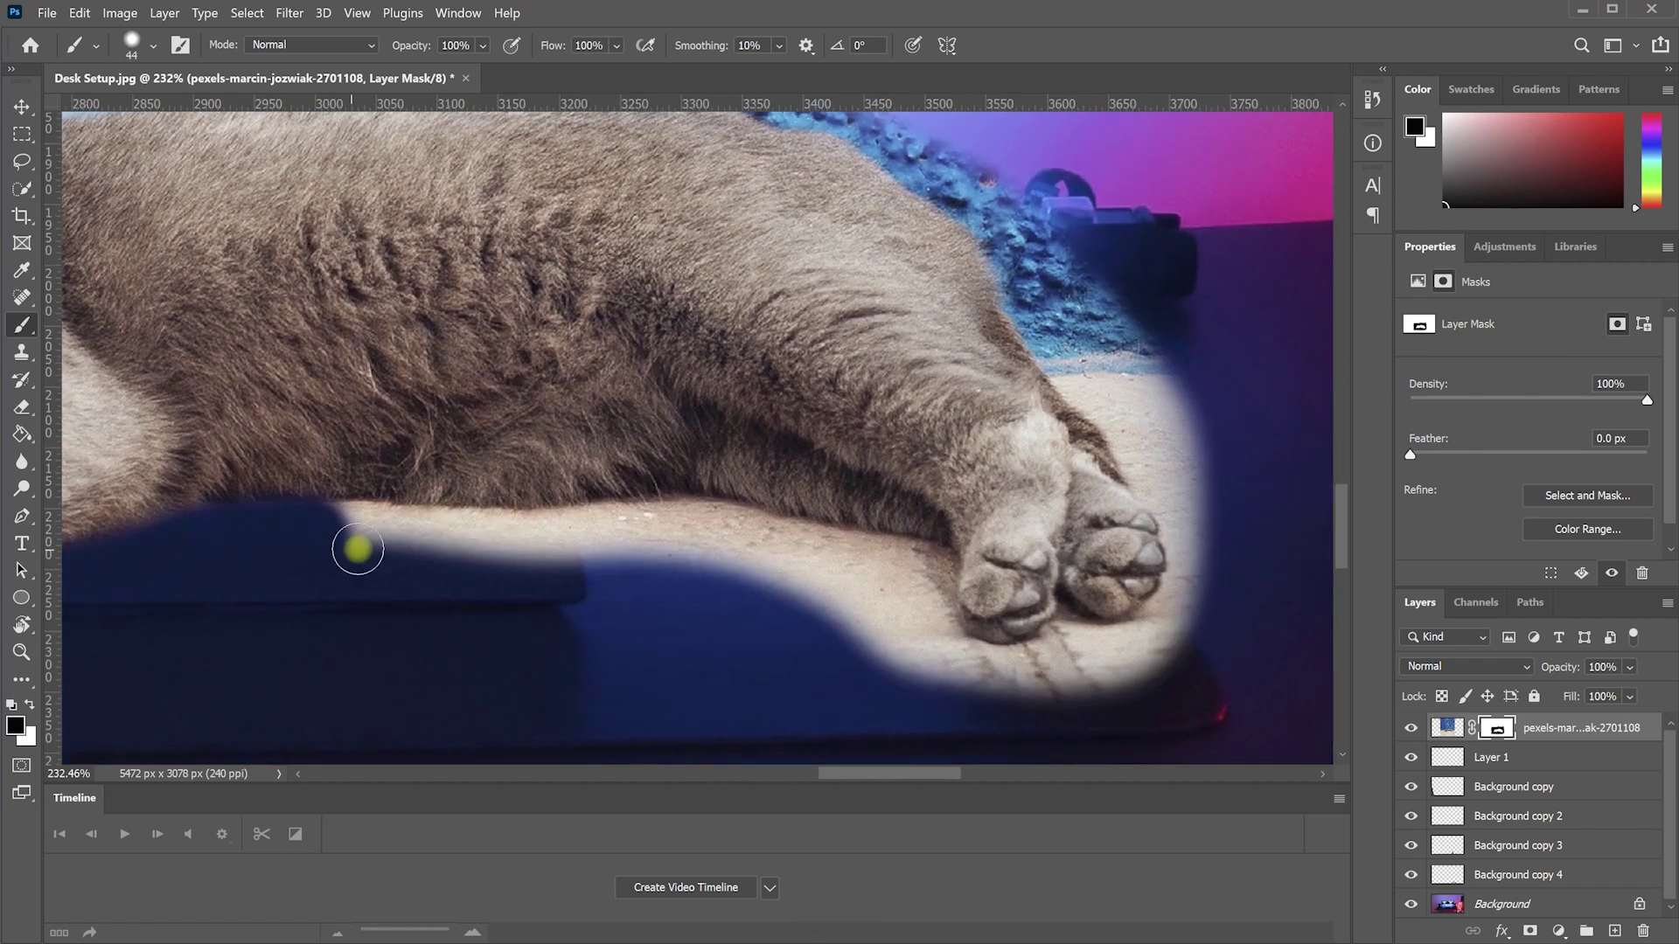
{"action": "mouse_move", "coordinate": [356, 551]}
{"action": "left_mouse_down"}
{"action": "mouse_move", "coordinate": [805, 536]}
{"action": "mouse_move", "coordinate": [889, 618]}
{"action": "mouse_move", "coordinate": [827, 610]}
{"action": "left_mouse_up"}
{"action": "mouse_move", "coordinate": [1032, 673]}
{"action": "left_mouse_down"}
{"action": "mouse_move", "coordinate": [1114, 645]}
{"action": "mouse_move", "coordinate": [1102, 655]}
{"action": "left_mouse_up"}
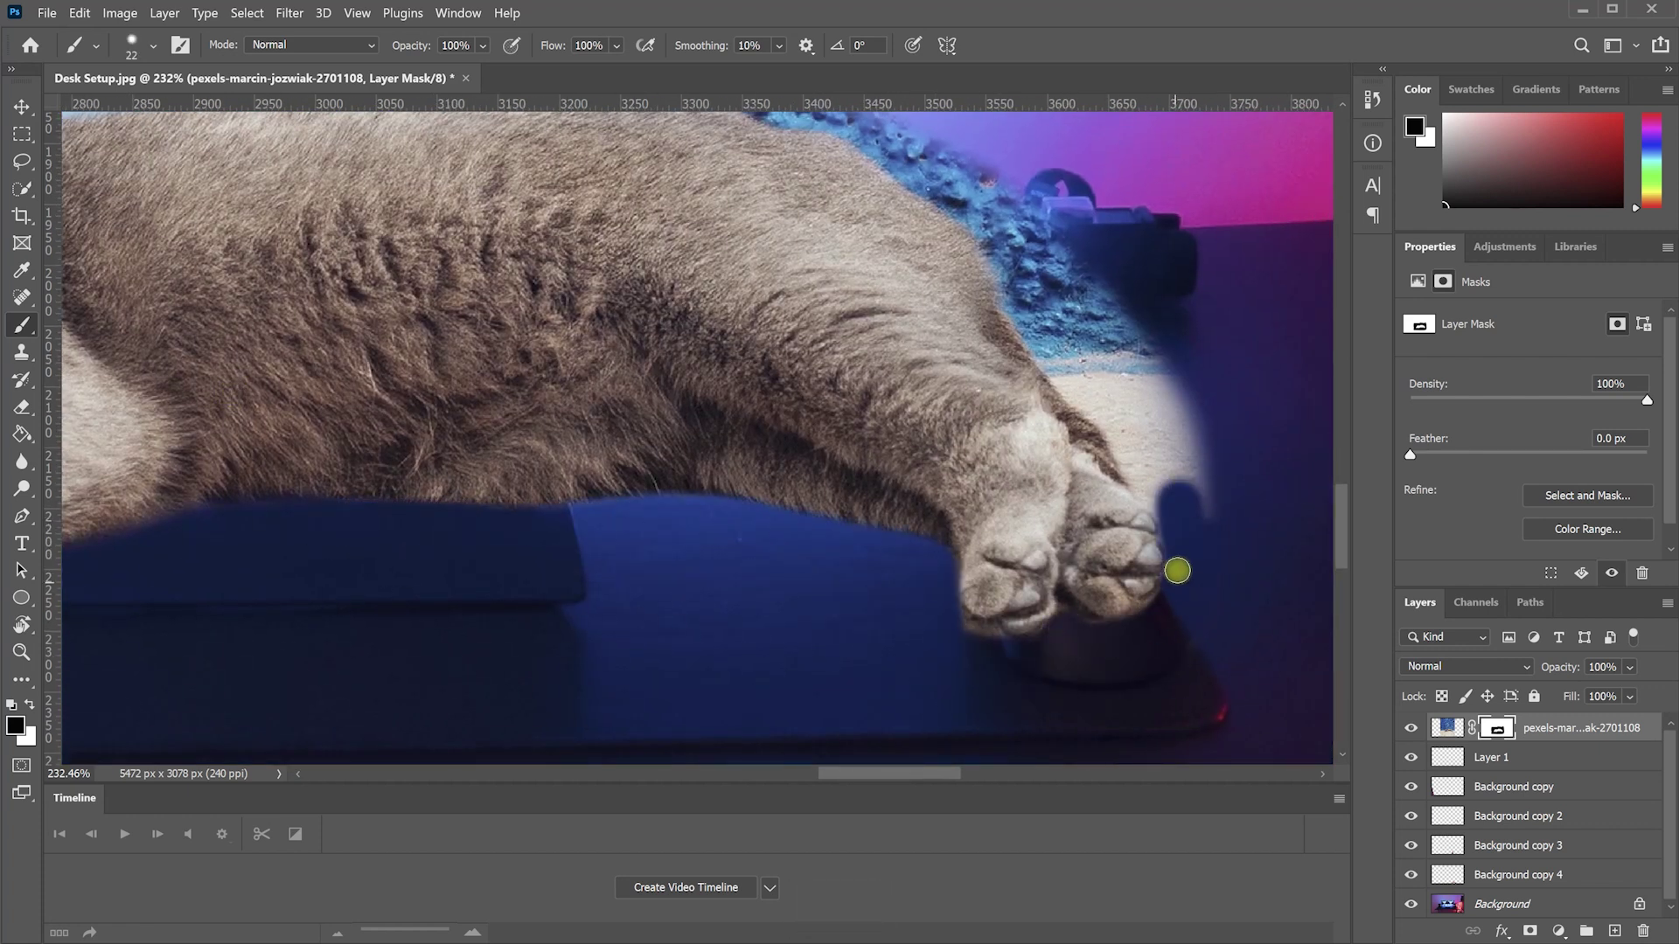
{"action": "left_click_drag", "start_coordinate": [1177, 570], "coordinate": [1132, 411]}
{"action": "key", "text": "space"}
{"action": "mouse_move", "coordinate": [1169, 359]}
{"action": "left_mouse_down"}
{"action": "mouse_move", "coordinate": [1060, 551]}
{"action": "mouse_move", "coordinate": [214, 214]}
{"action": "mouse_move", "coordinate": [430, 251]}
{"action": "mouse_move", "coordinate": [817, 360]}
{"action": "mouse_move", "coordinate": [1031, 593]}
{"action": "left_mouse_up"}
{"action": "key", "text": "x"}
{"action": "key", "text": "ctrl+0"}
Lasso around the cat and desk, invert, and fill the mask black outside it
{"action": "key", "text": "l"}
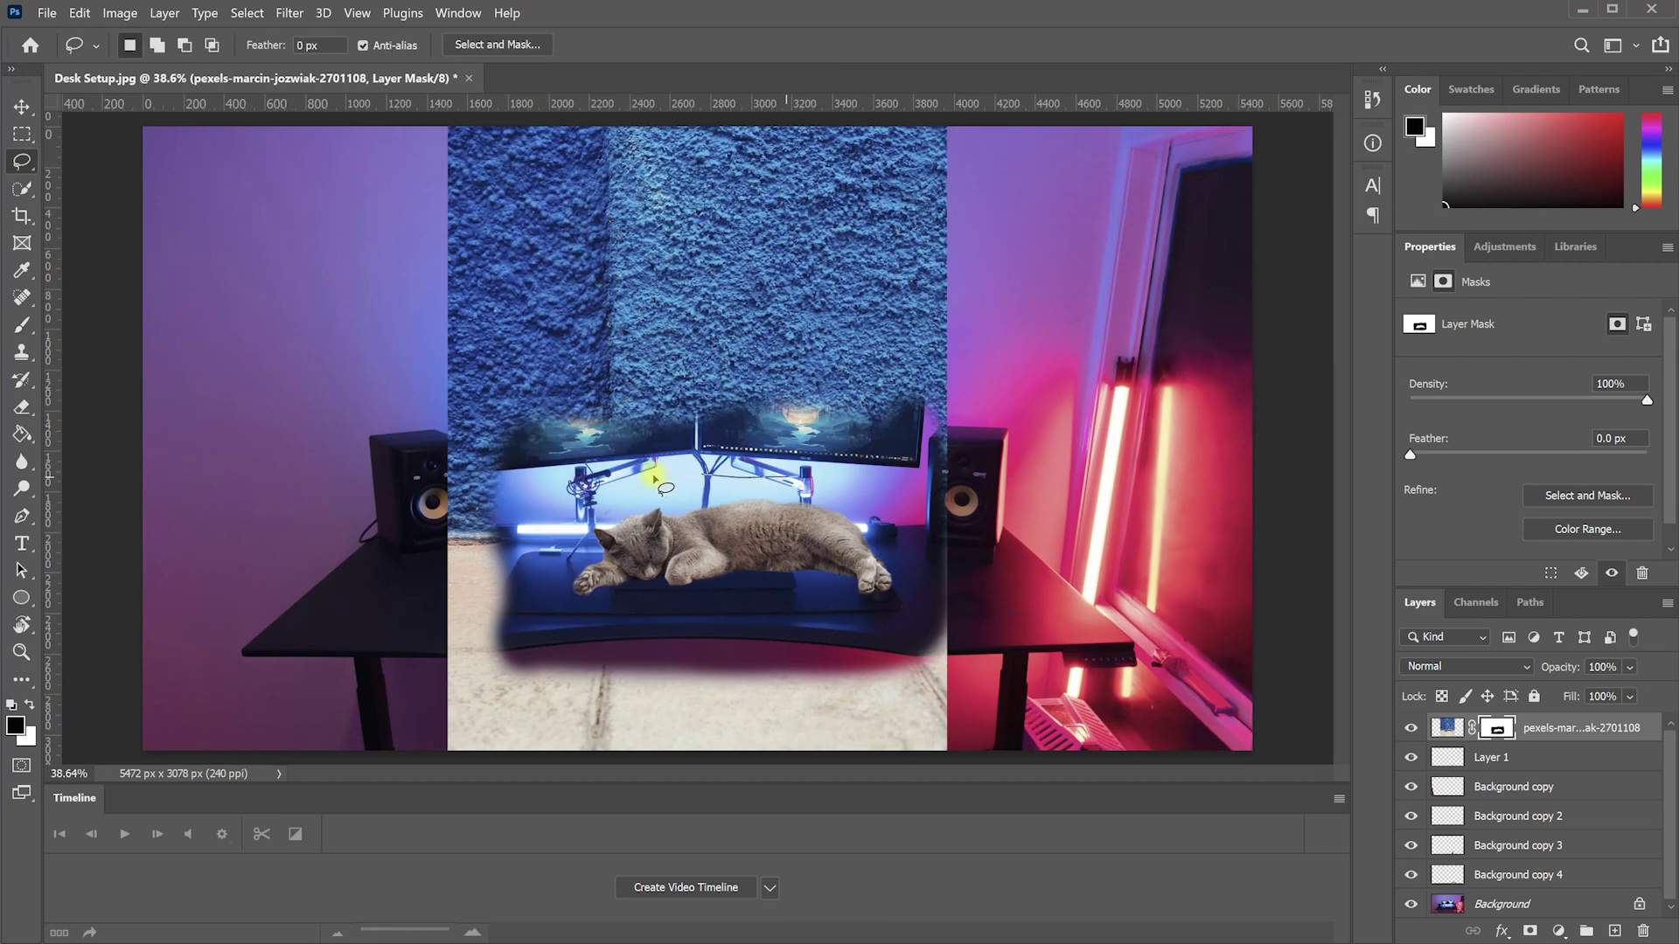
{"action": "left_click_drag", "start_coordinate": [645, 480], "coordinate": [852, 542]}
{"action": "key", "text": "ctrl+shift+i"}
{"action": "key", "text": "alt+BackSpace"}
{"action": "key", "text": "v"}
{"action": "key", "text": "ctrl+d"}
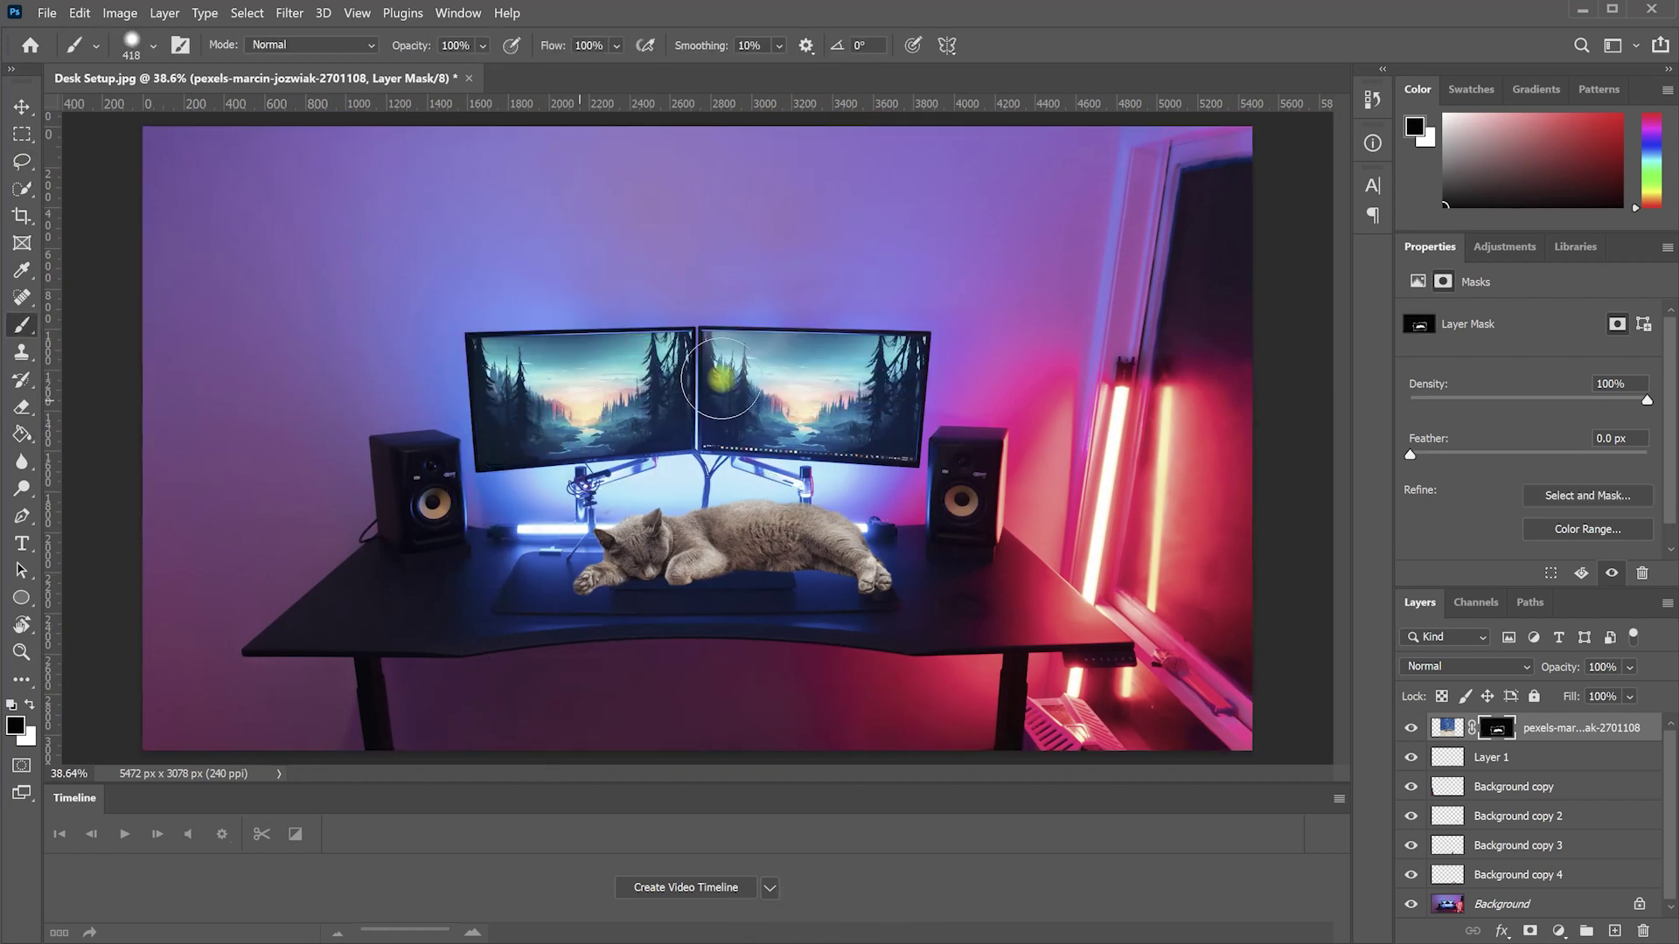
{"action": "scroll", "coordinate": [733, 551], "scroll_direction": "up", "scroll_amount": 3}
{"action": "scroll", "coordinate": [733, 551], "scroll_direction": "down", "scroll_amount": 3}
{"action": "key", "text": "b"}
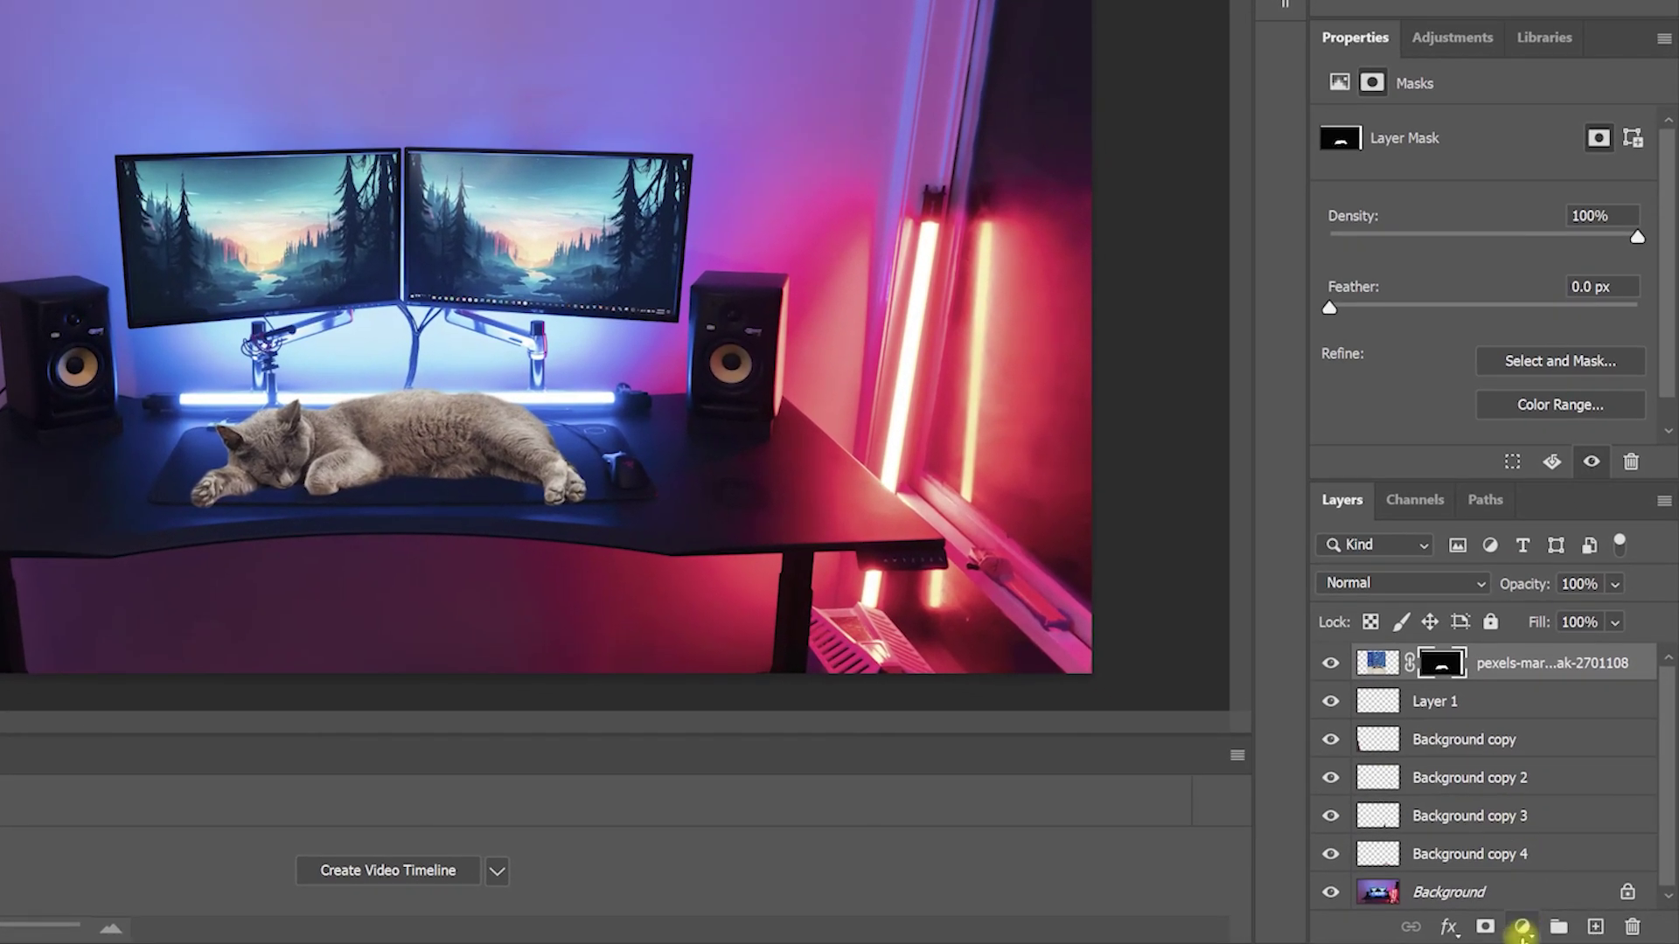
{"action": "left_click", "coordinate": [1522, 927]}
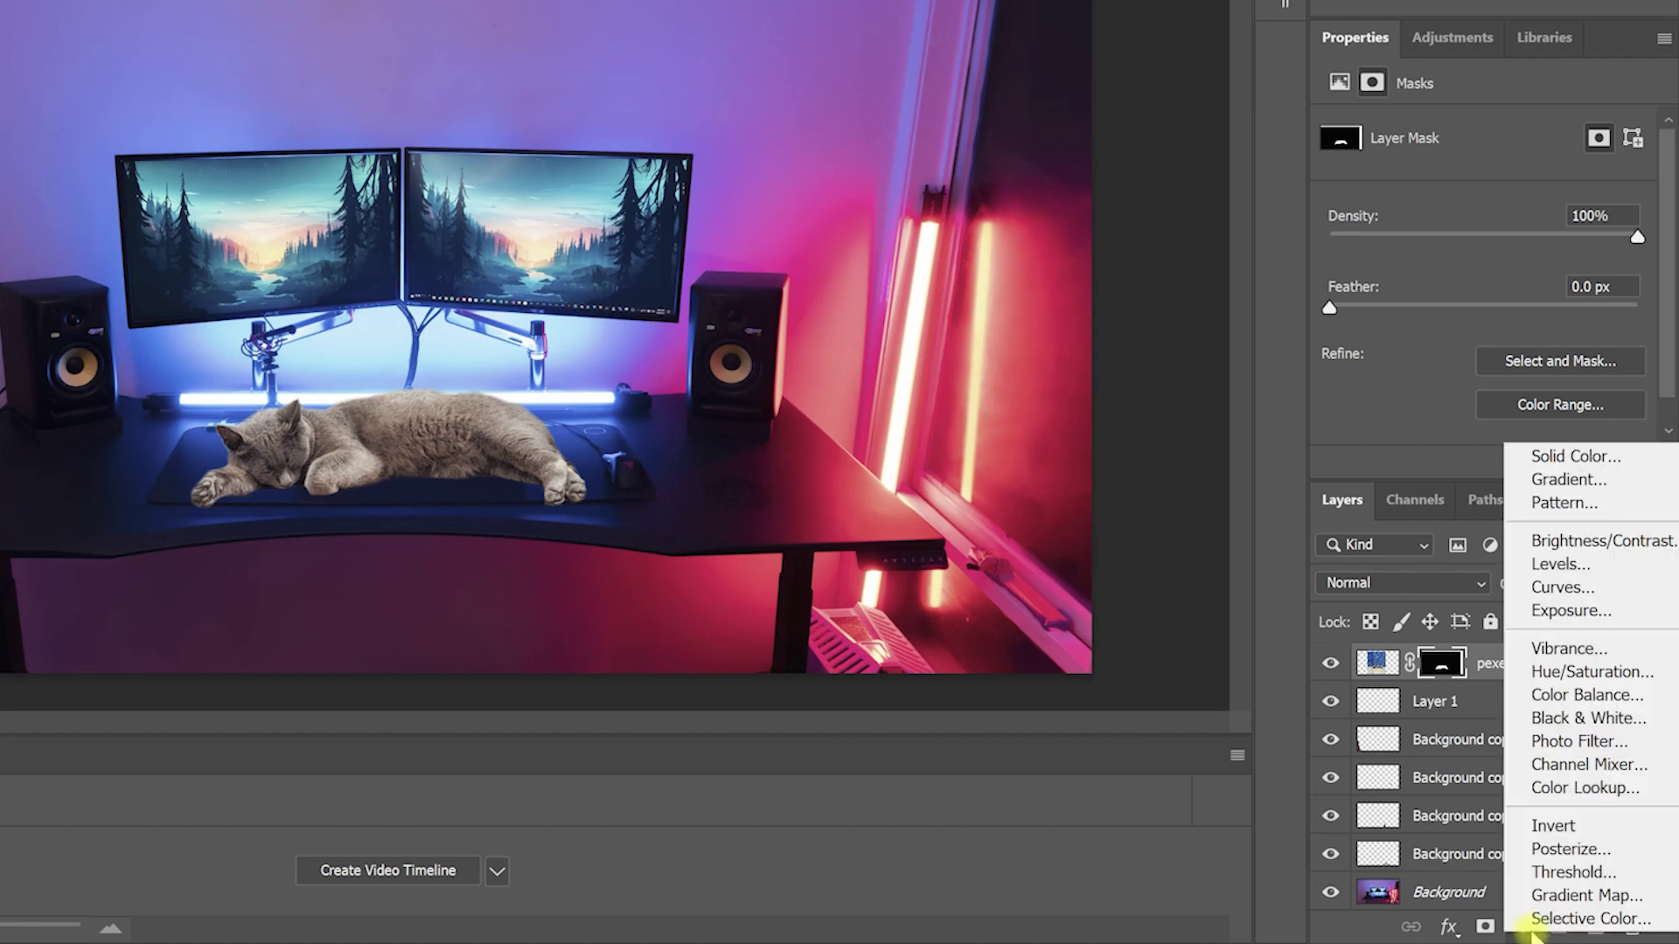
Add a Curves adjustment and pull the curve up and left to brighten the scene
{"action": "left_click", "coordinate": [1550, 590]}
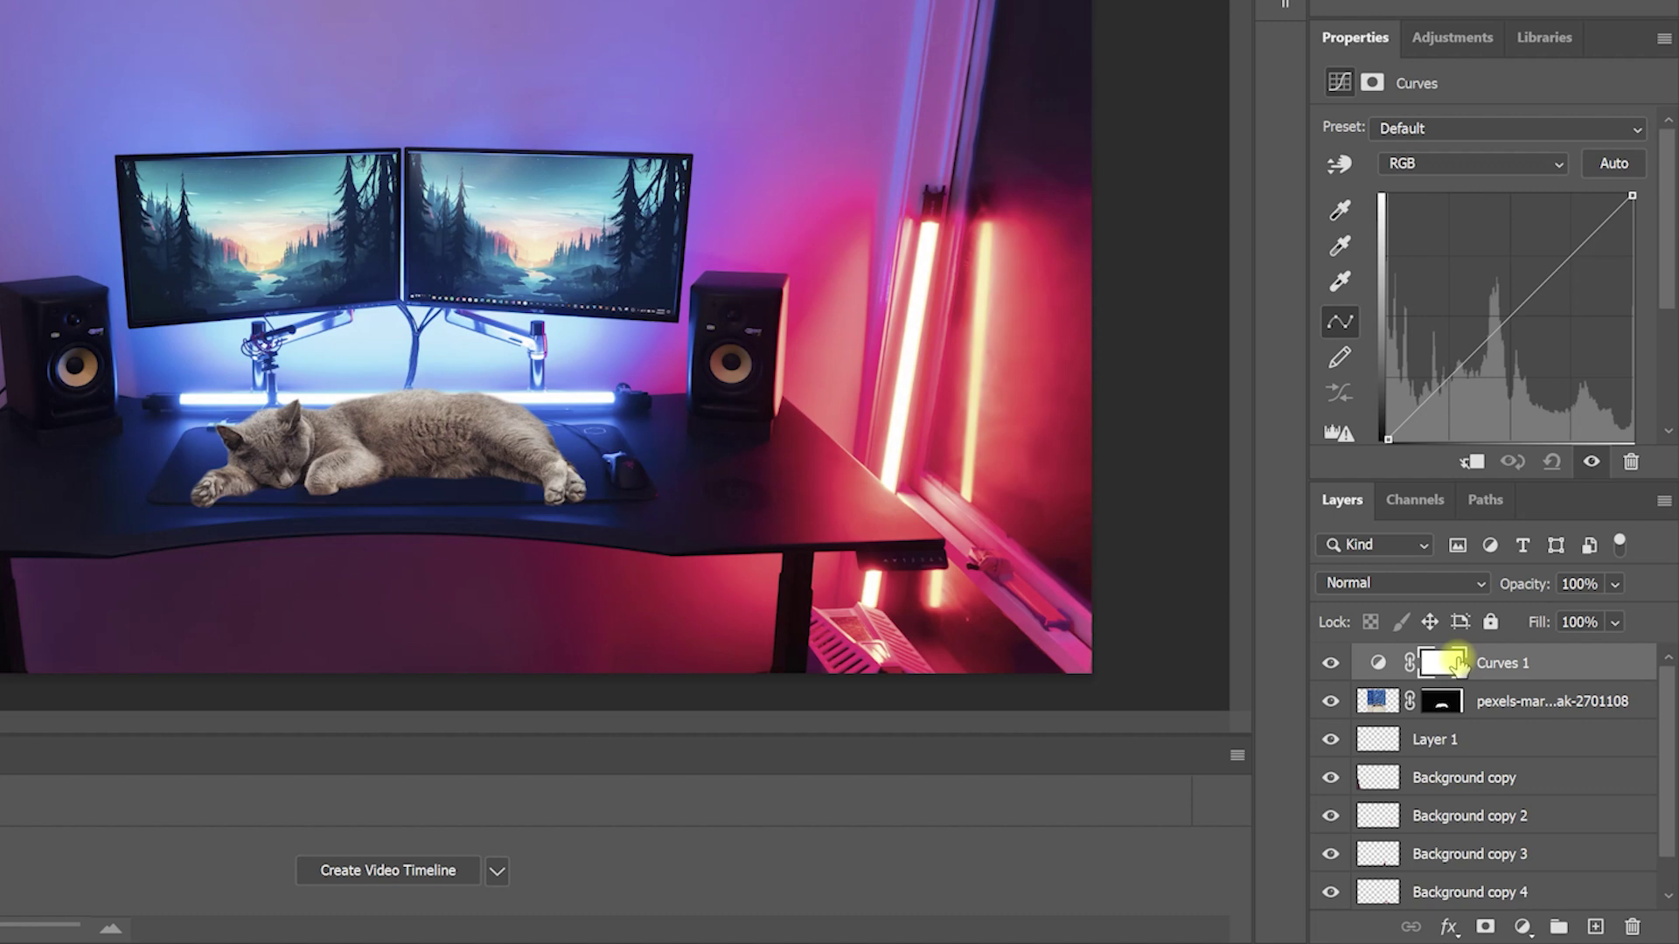
{"action": "left_click_drag", "start_coordinate": [1536, 289], "coordinate": [1502, 273]}
Paint the Curves 1 mask to keep brightening off the upper wall, toggling it to compare
{"action": "left_click", "coordinate": [1447, 669]}
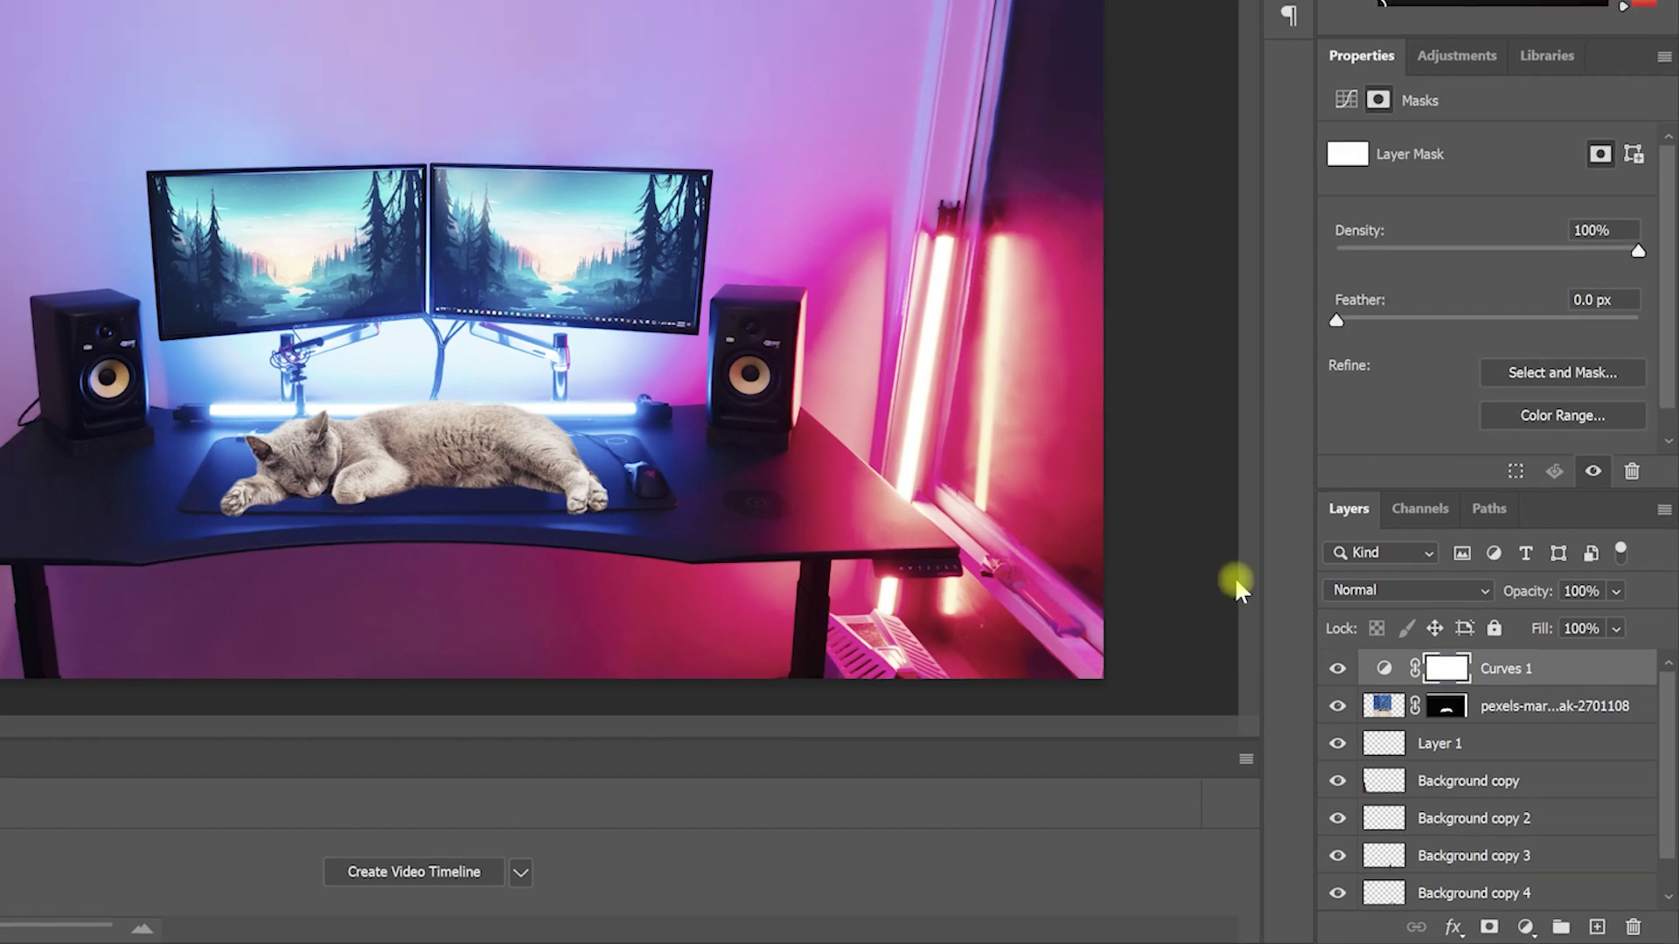
{"action": "key", "text": "alt"}
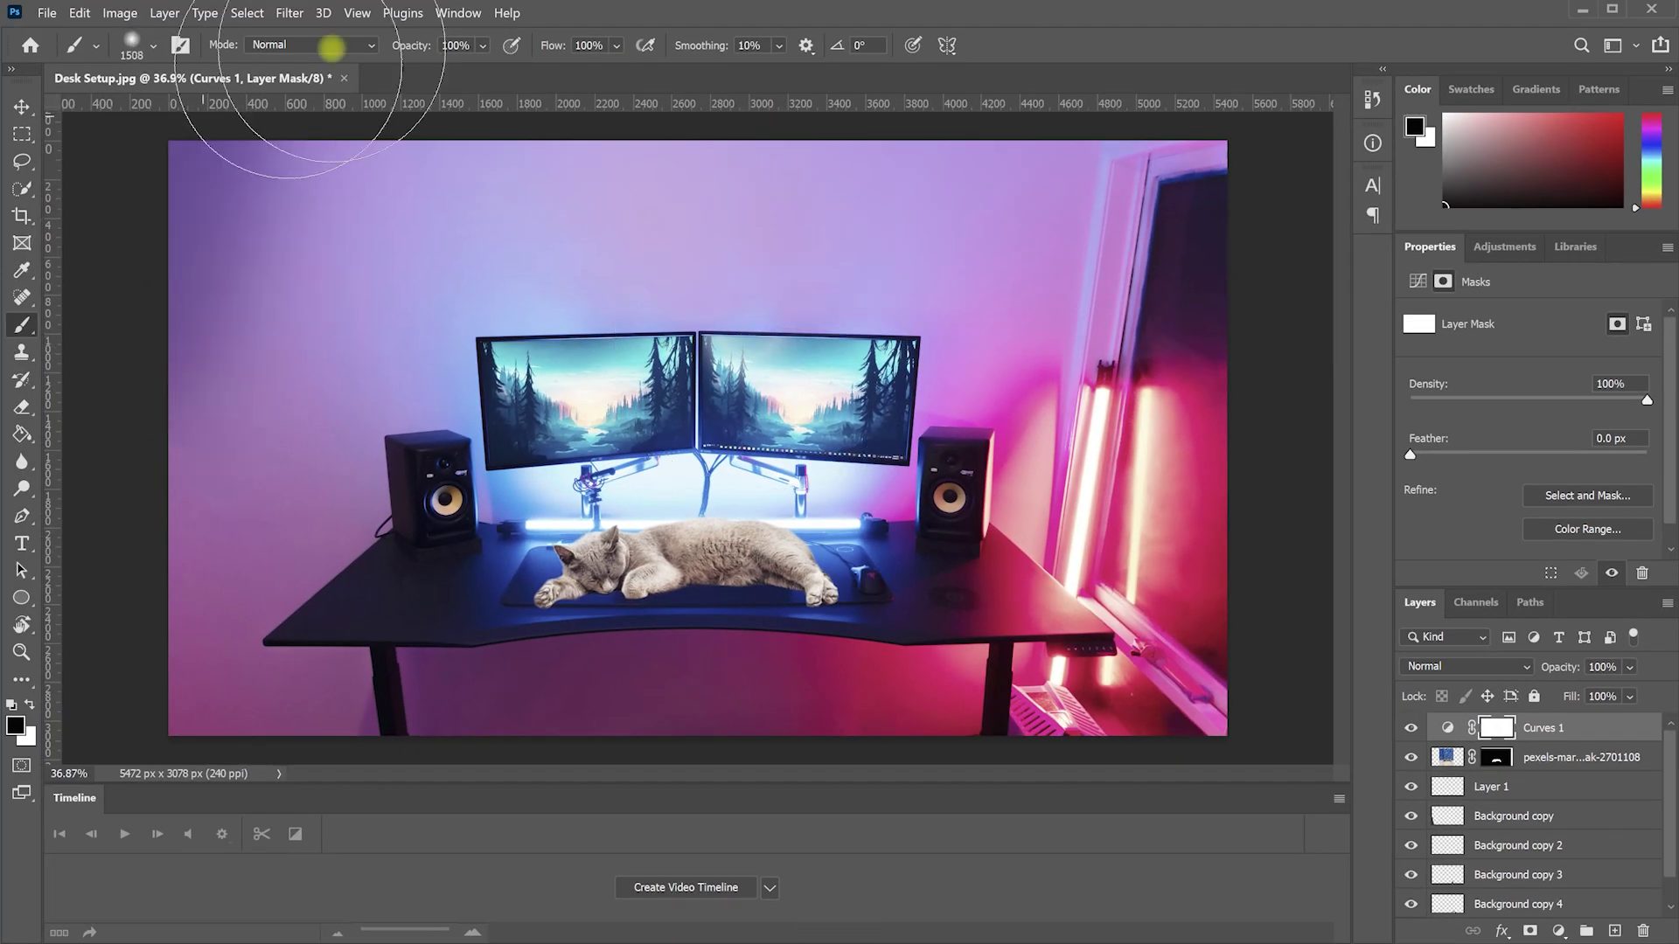
{"action": "mouse_move", "coordinate": [331, 49]}
{"action": "left_mouse_down"}
{"action": "mouse_move", "coordinate": [1079, 884]}
{"action": "mouse_move", "coordinate": [454, 123]}
{"action": "mouse_move", "coordinate": [199, 363]}
{"action": "mouse_move", "coordinate": [906, 810]}
{"action": "left_mouse_up"}
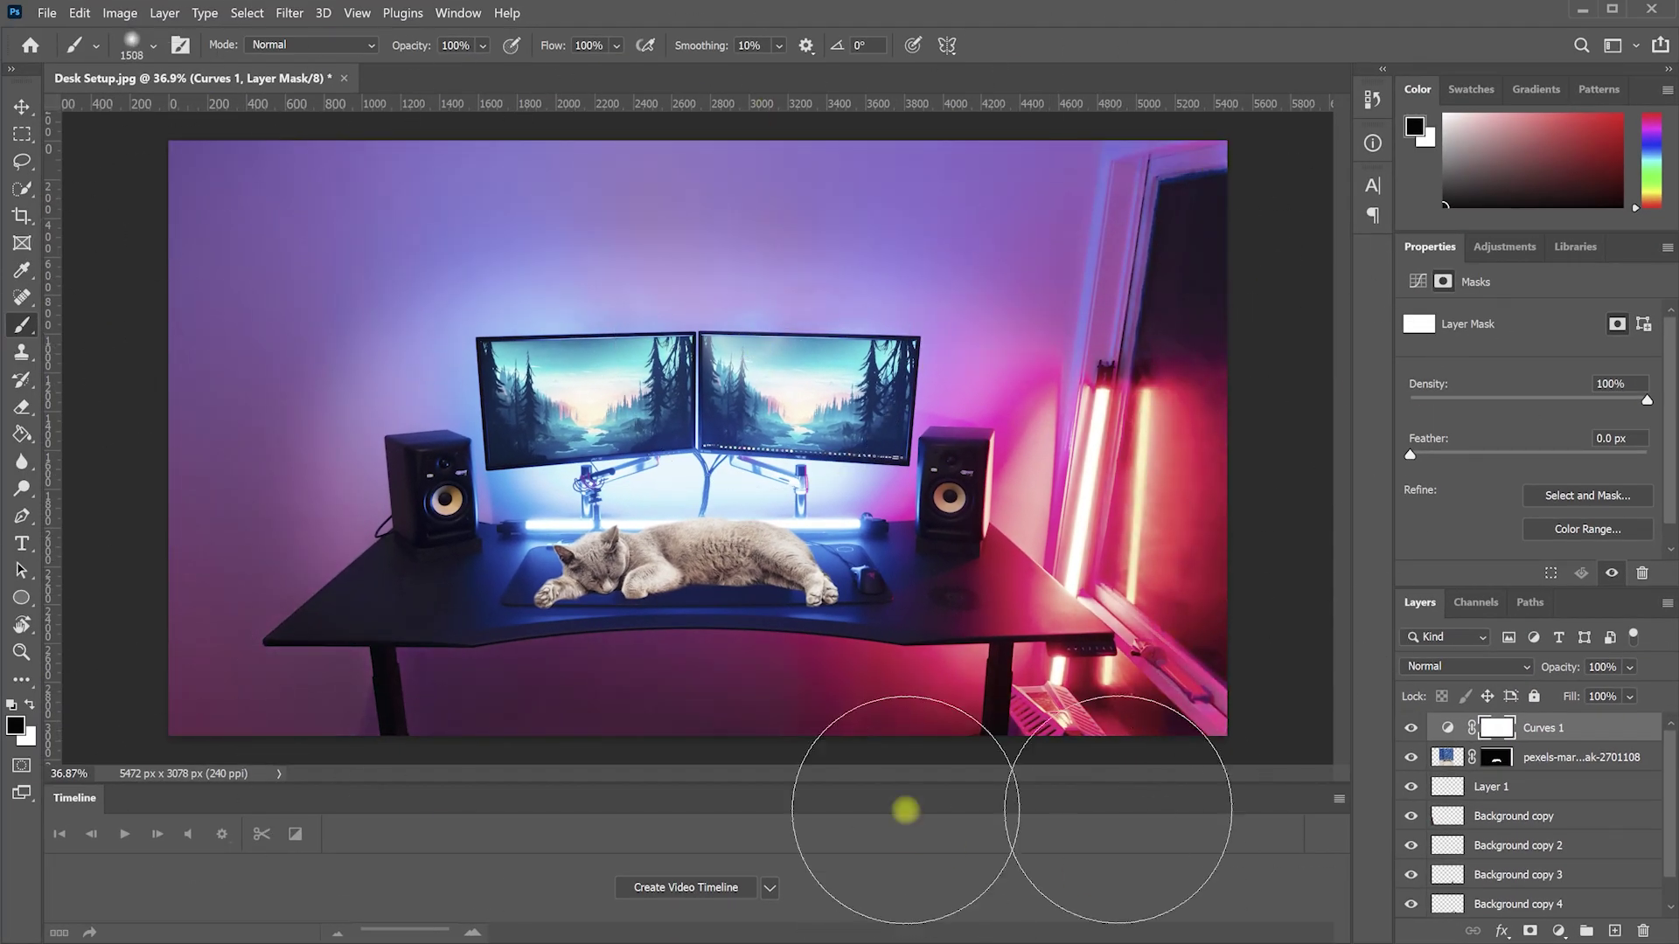
{"action": "left_click", "coordinate": [1411, 729]}
{"action": "left_click", "coordinate": [1411, 729]}
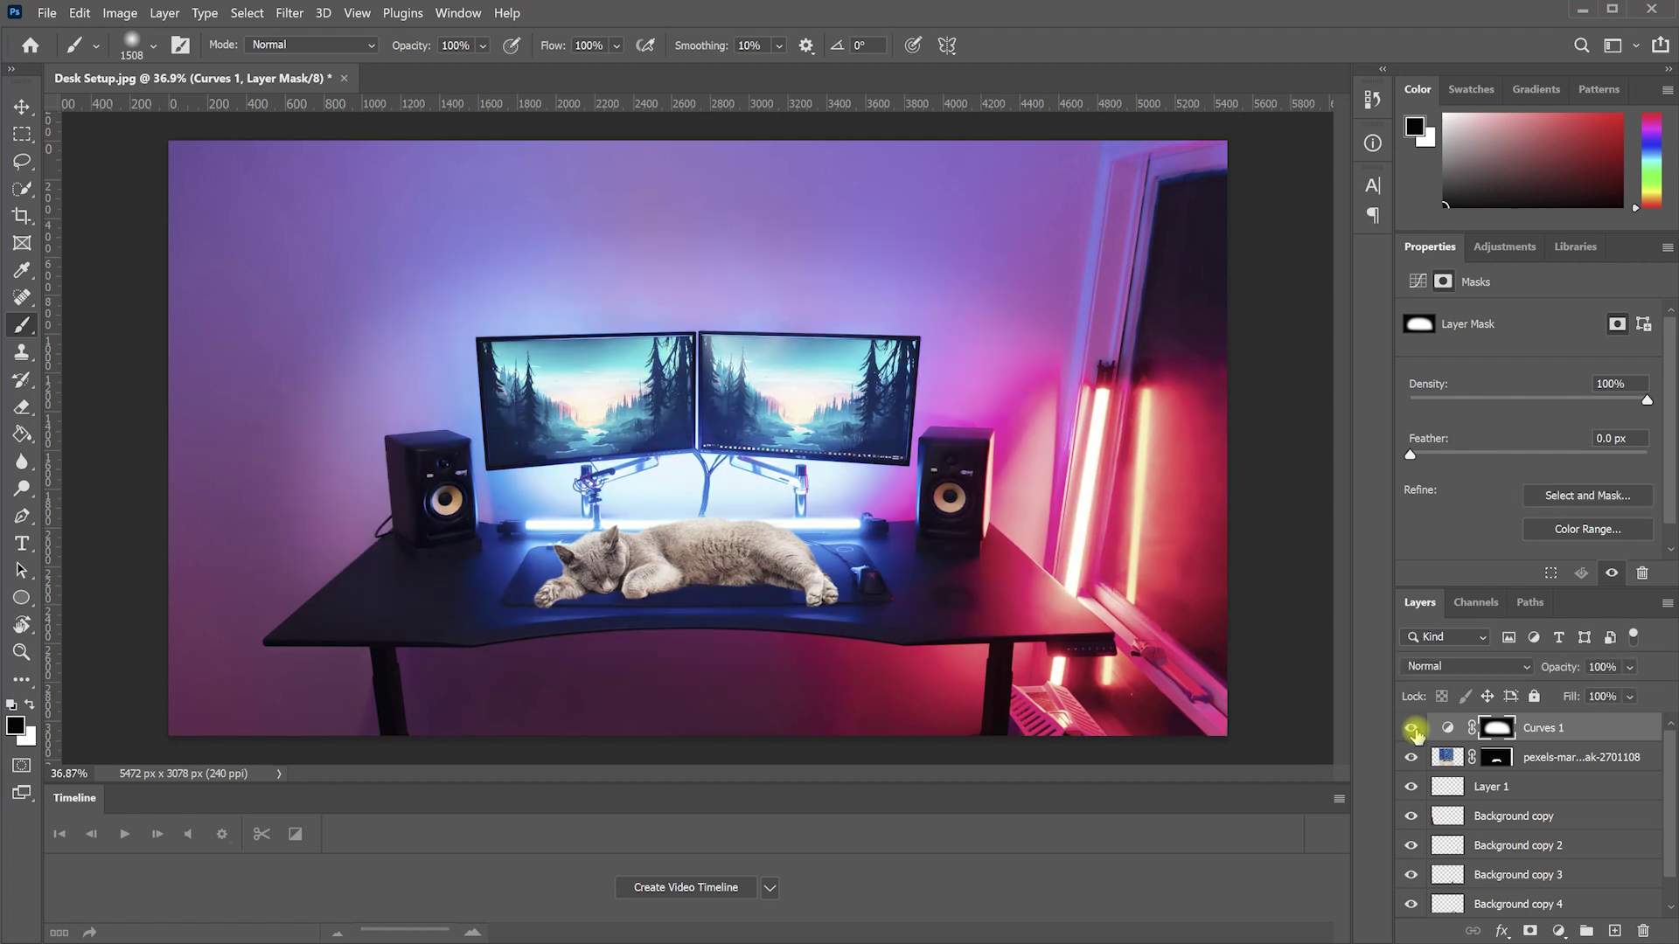
{"action": "left_click", "coordinate": [1447, 728]}
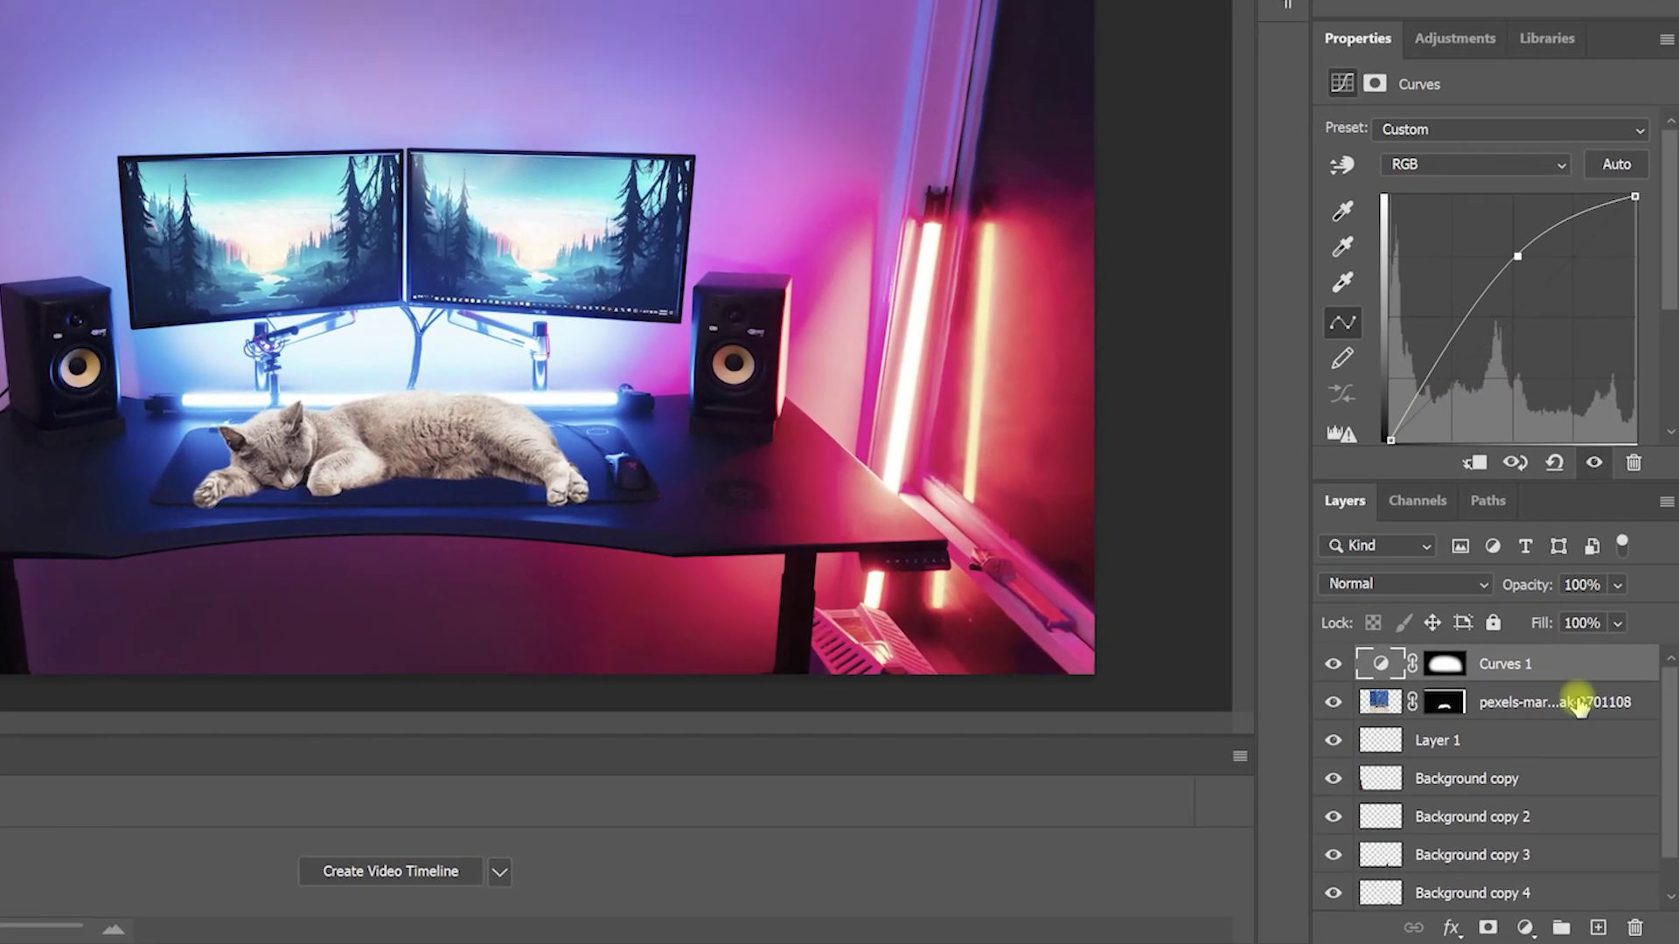
Try Curves 1 below the cat layer, move it back above, and create a new group
{"action": "left_click_drag", "start_coordinate": [1574, 662], "coordinate": [1571, 700]}
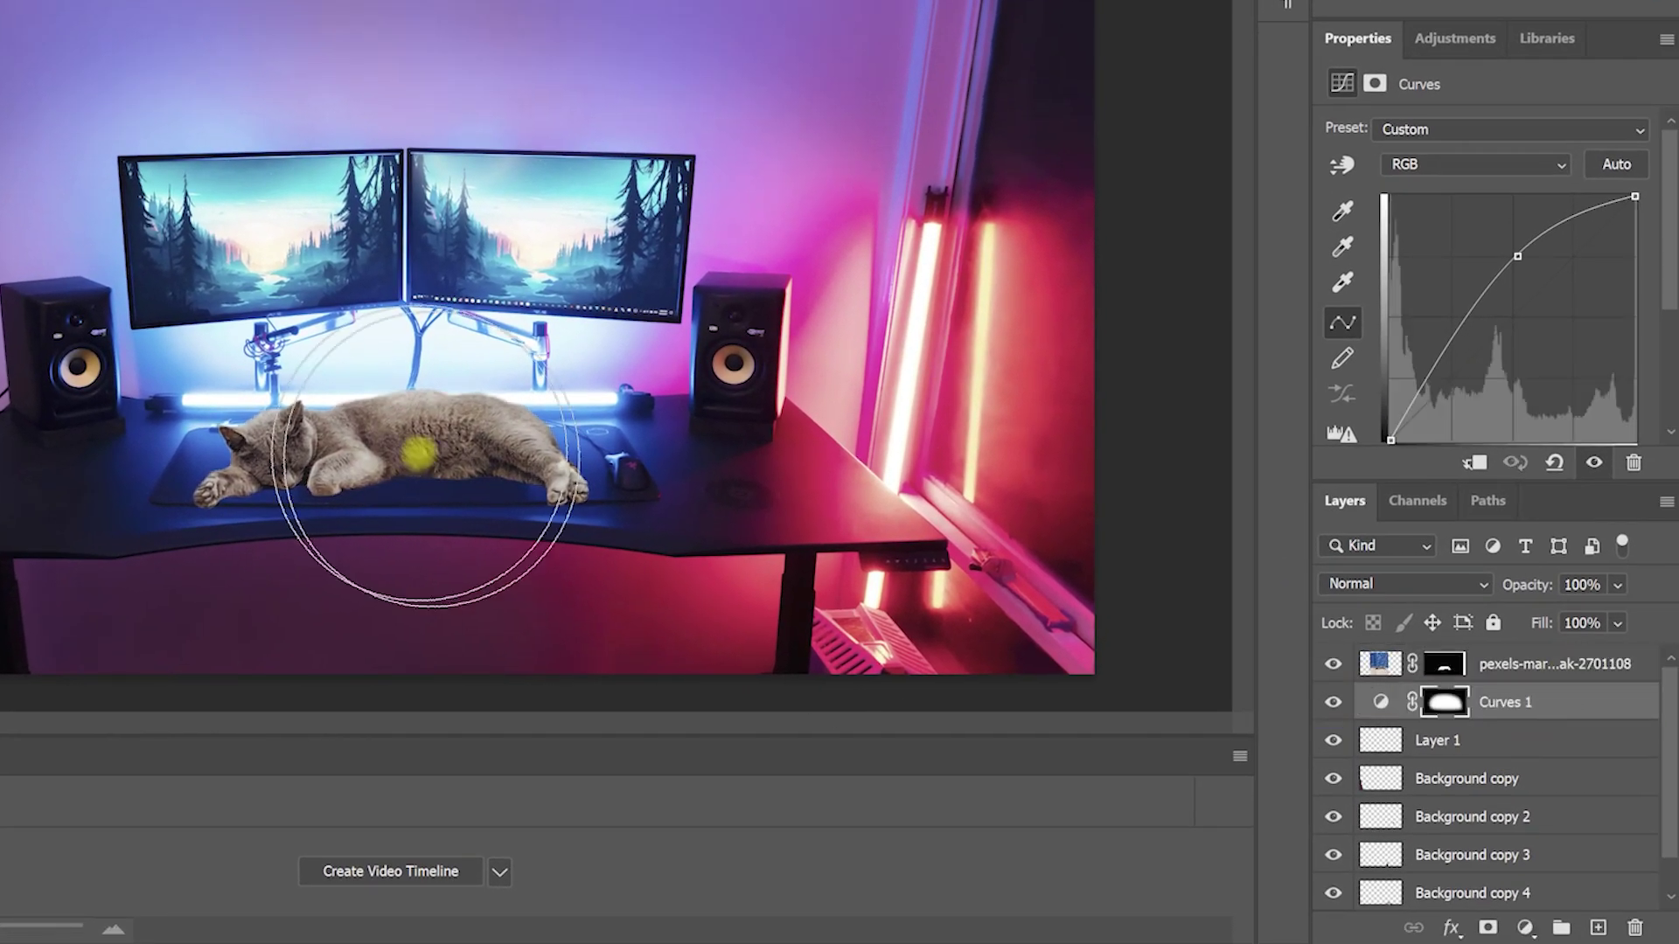
{"action": "left_click_drag", "start_coordinate": [1580, 710], "coordinate": [1582, 656]}
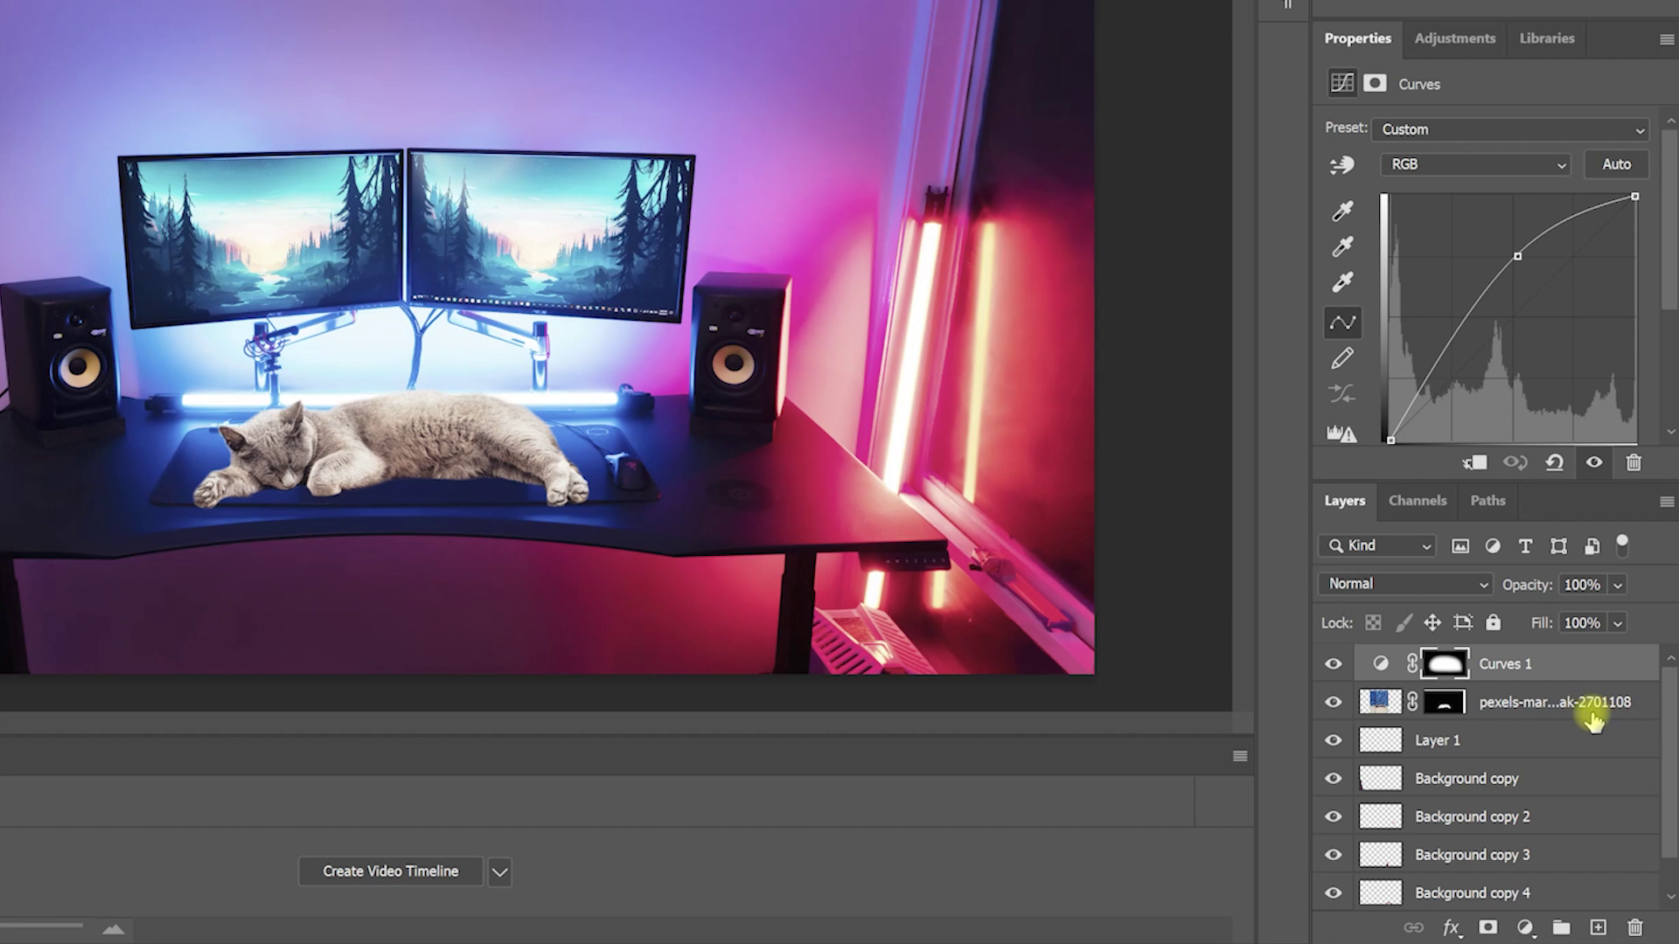
{"action": "left_click", "coordinate": [1562, 927]}
Rename the group 'Adjusted Group' and move Curves 1 and the cat layer into it
{"action": "double_click", "coordinate": [1443, 662]}
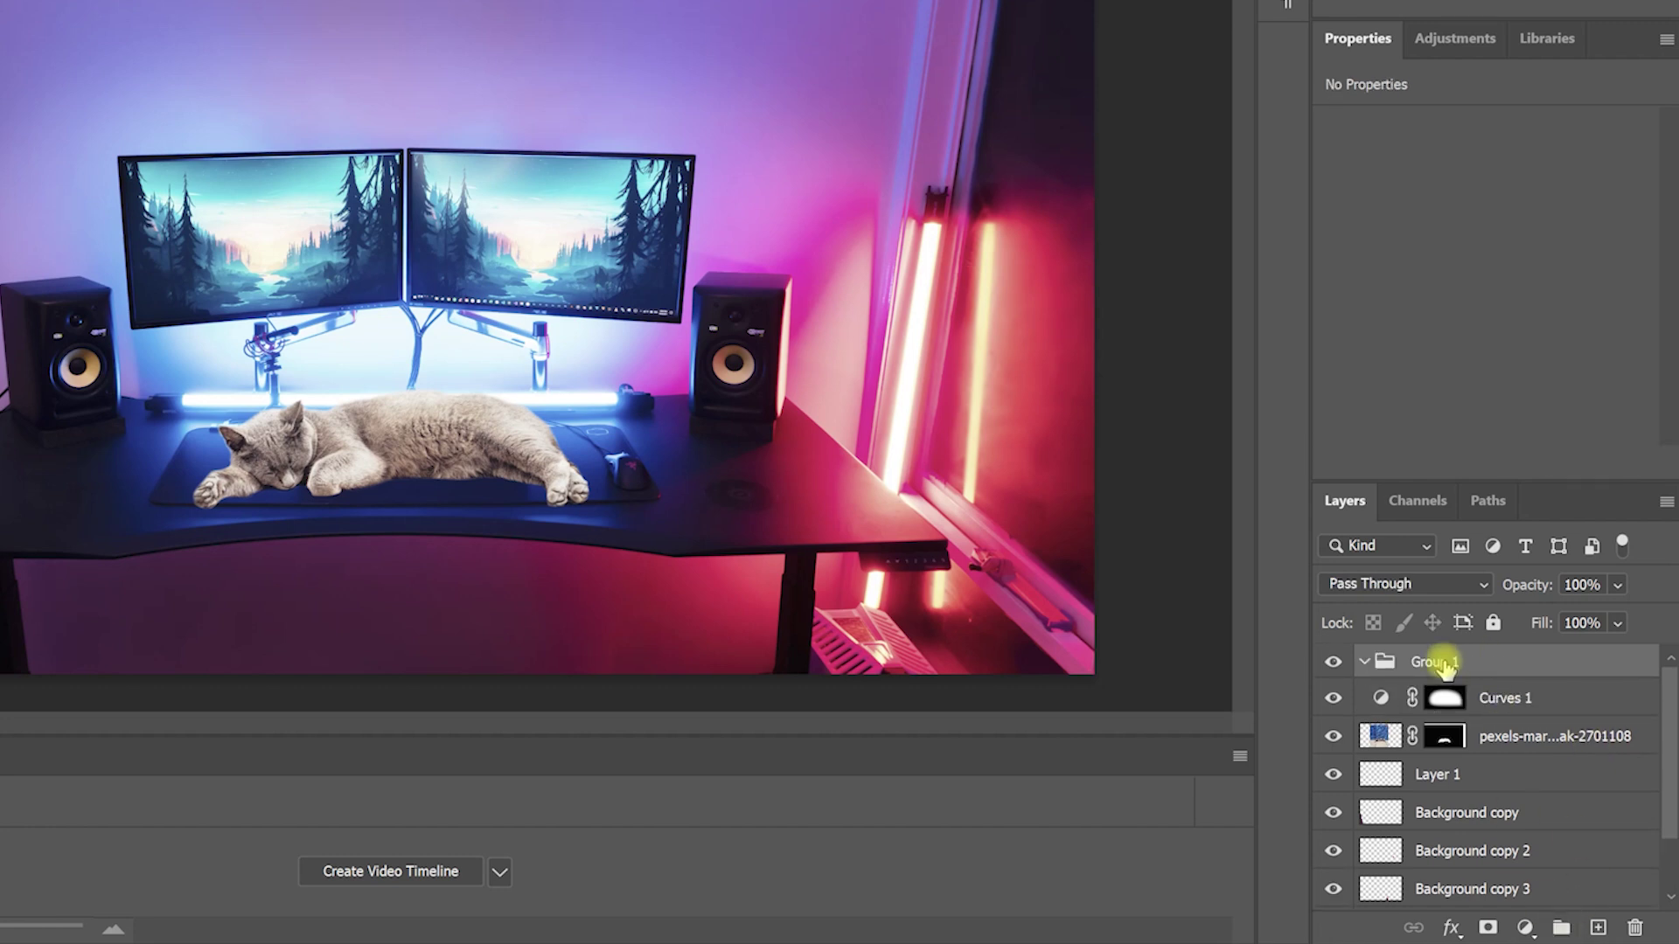
{"action": "type", "text": "Adjusted Group"}
{"action": "key", "text": "Return"}
{"action": "left_click", "coordinate": [1487, 700]}
{"action": "left_click", "coordinate": [1486, 736], "text": "shift"}
{"action": "left_click_drag", "start_coordinate": [1486, 736], "coordinate": [1496, 670]}
Set Adjusted Group's blending to Normal, compare Curves 1 on and off, then release the layers
{"action": "left_click", "coordinate": [1513, 669]}
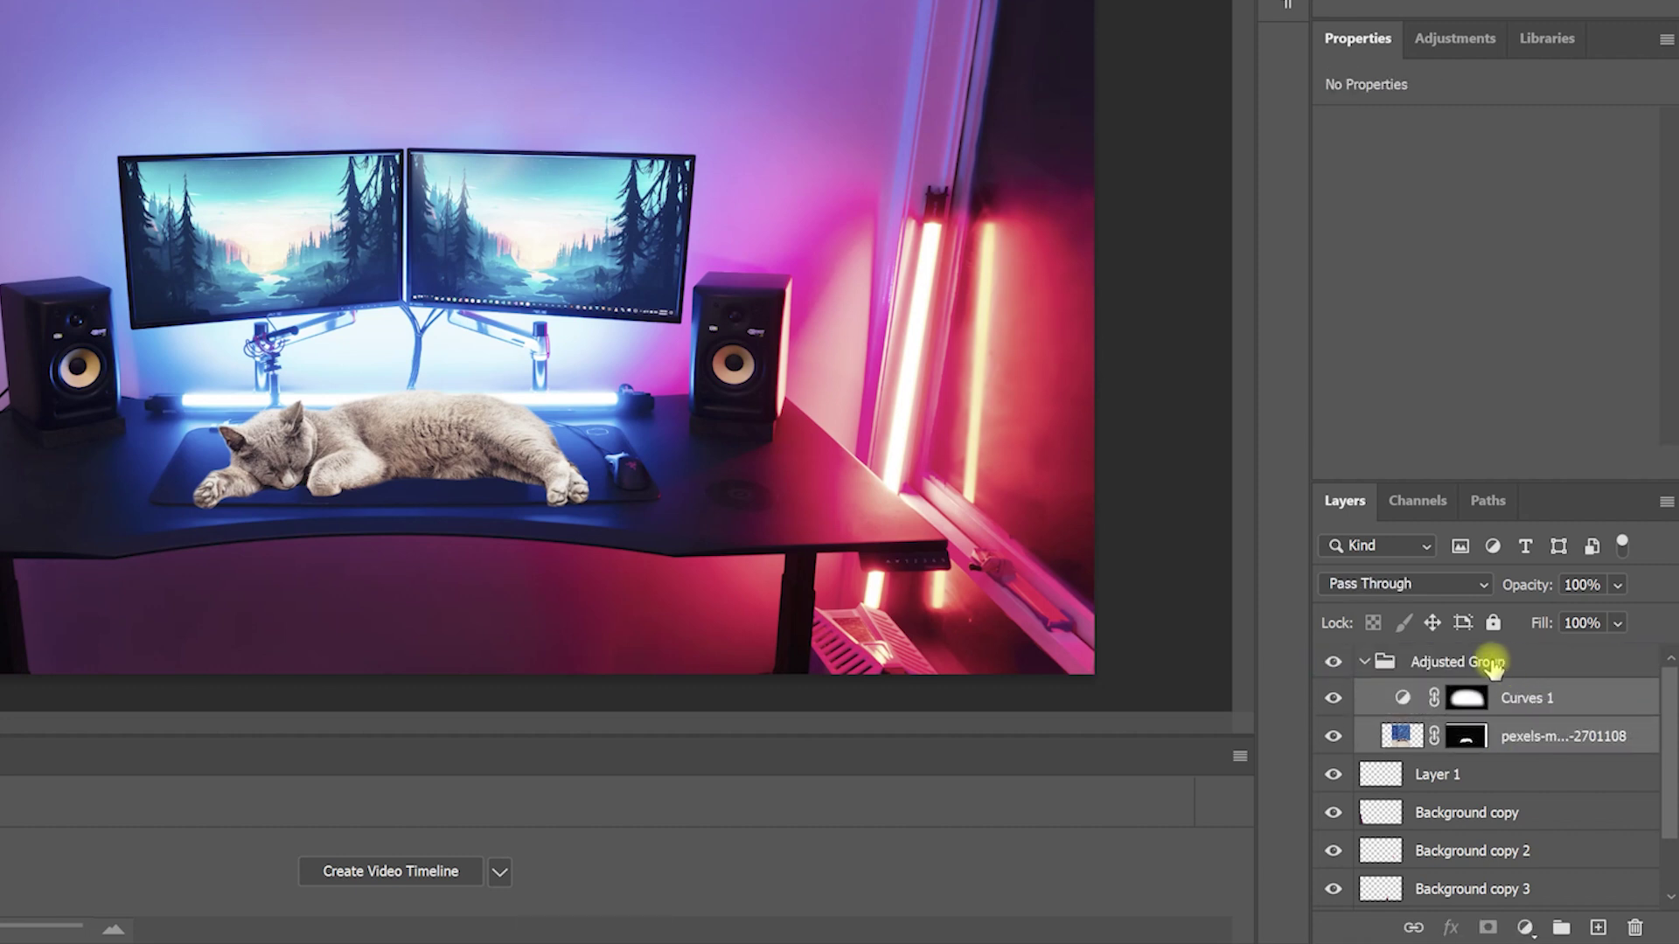
{"action": "left_click", "coordinate": [1480, 585]}
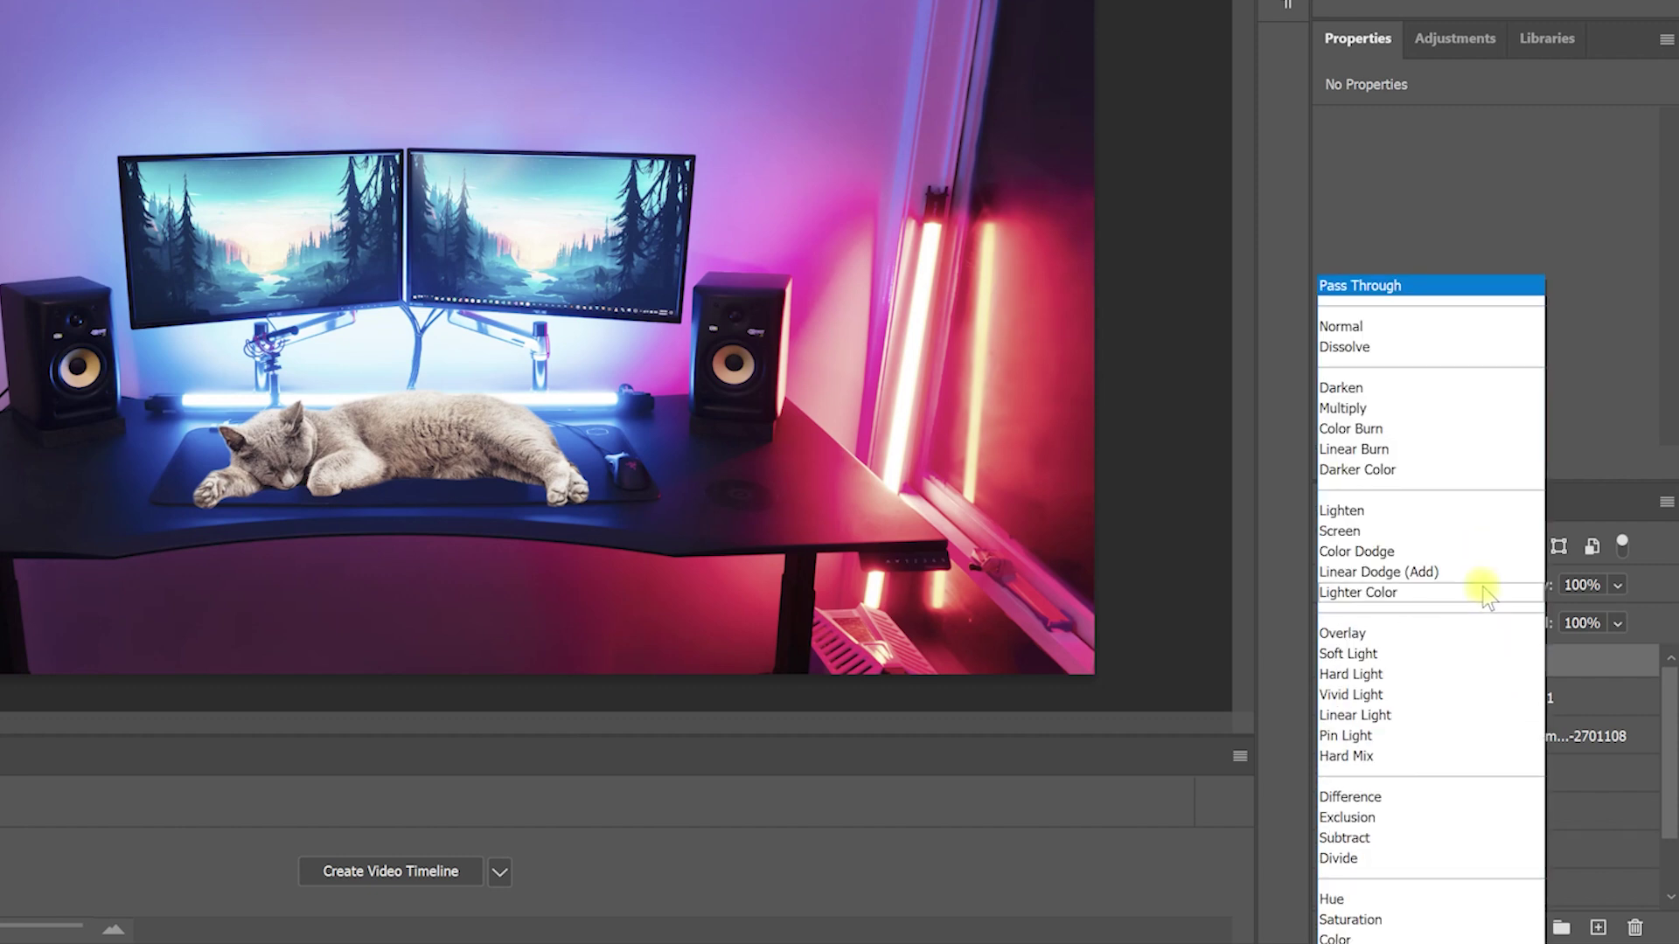
{"action": "left_click", "coordinate": [1465, 331]}
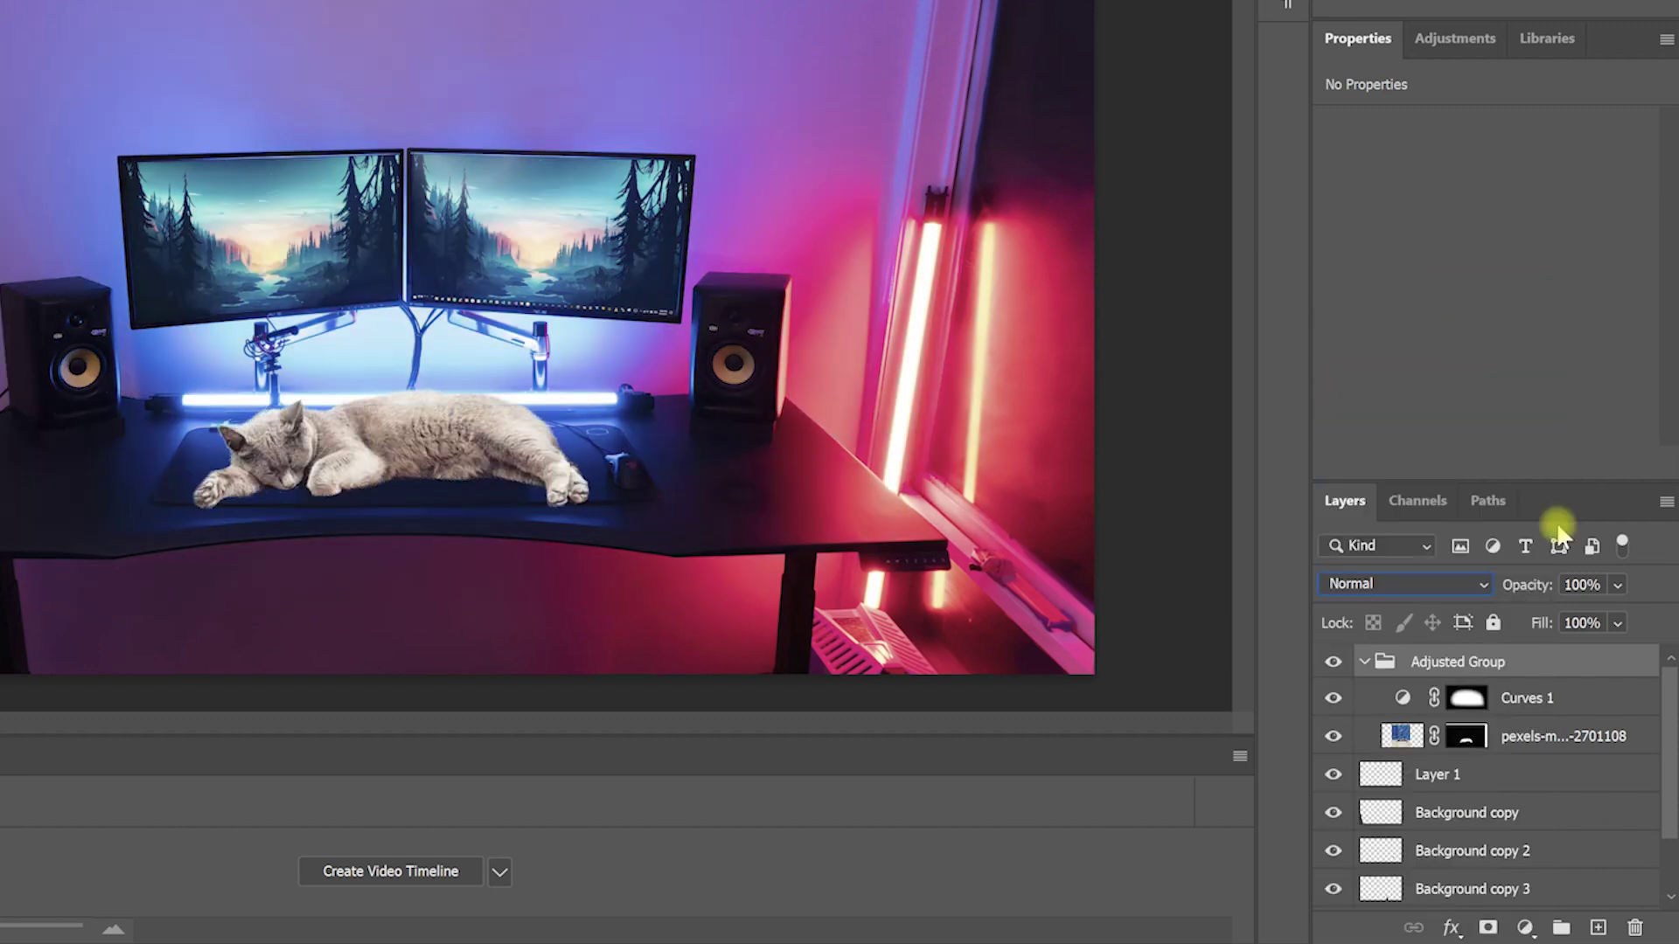
{"action": "left_click", "coordinate": [1331, 697]}
{"action": "left_click", "coordinate": [1331, 698]}
{"action": "left_click", "coordinate": [1331, 698]}
{"action": "left_click", "coordinate": [1331, 698]}
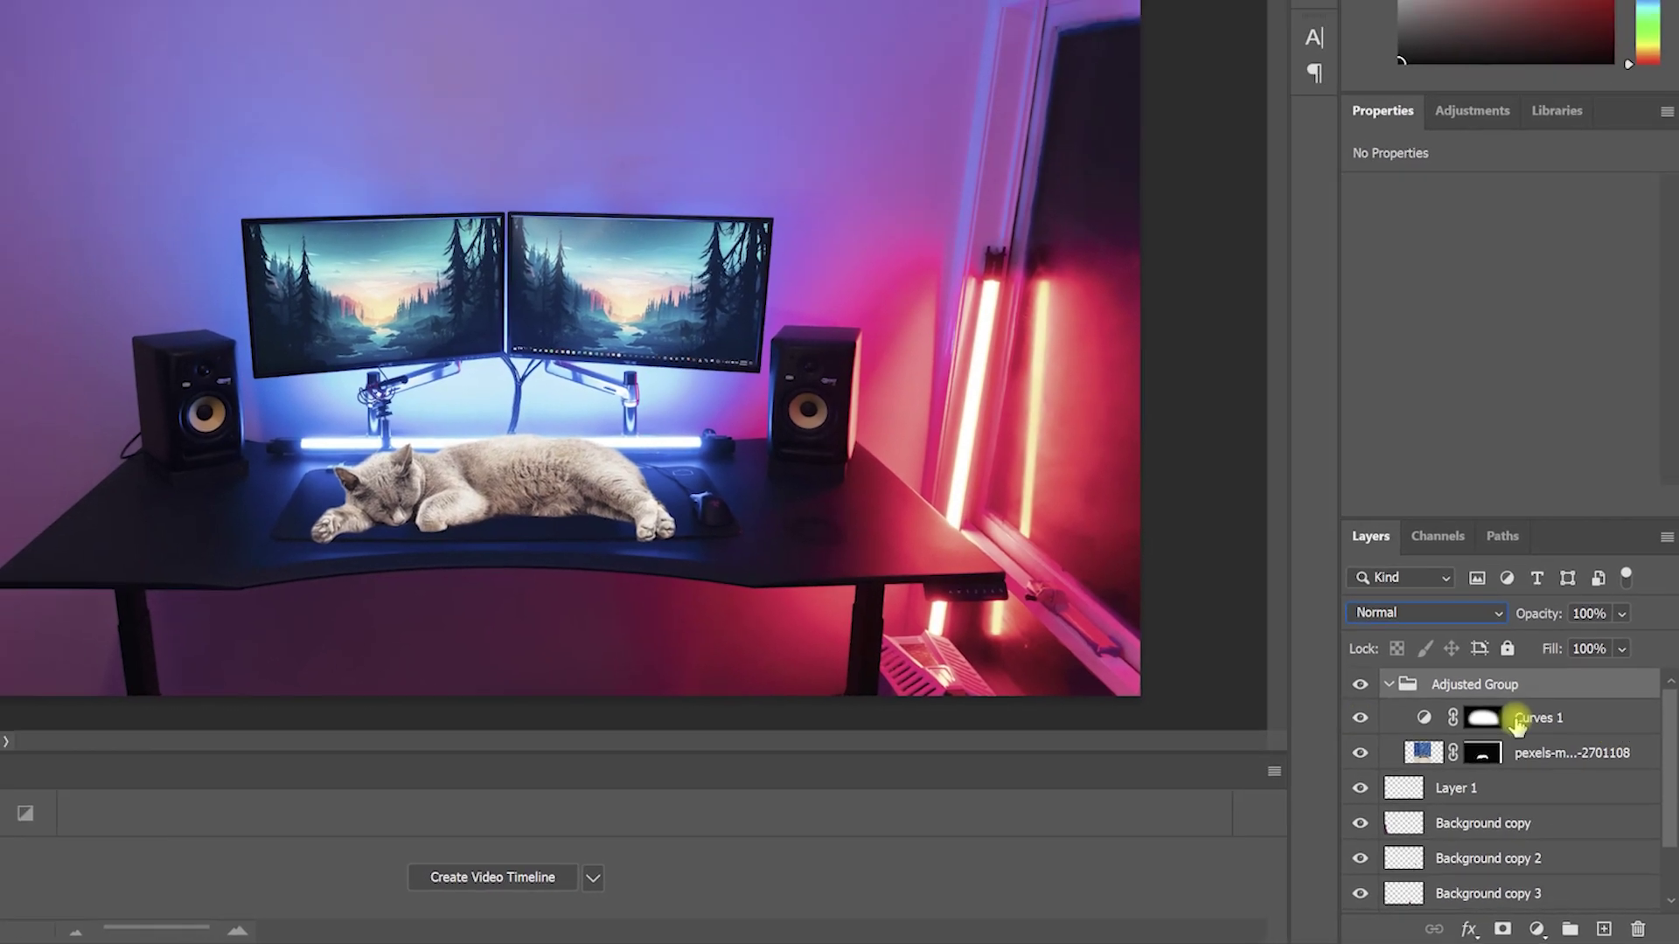
{"action": "left_click", "coordinate": [1461, 697]}
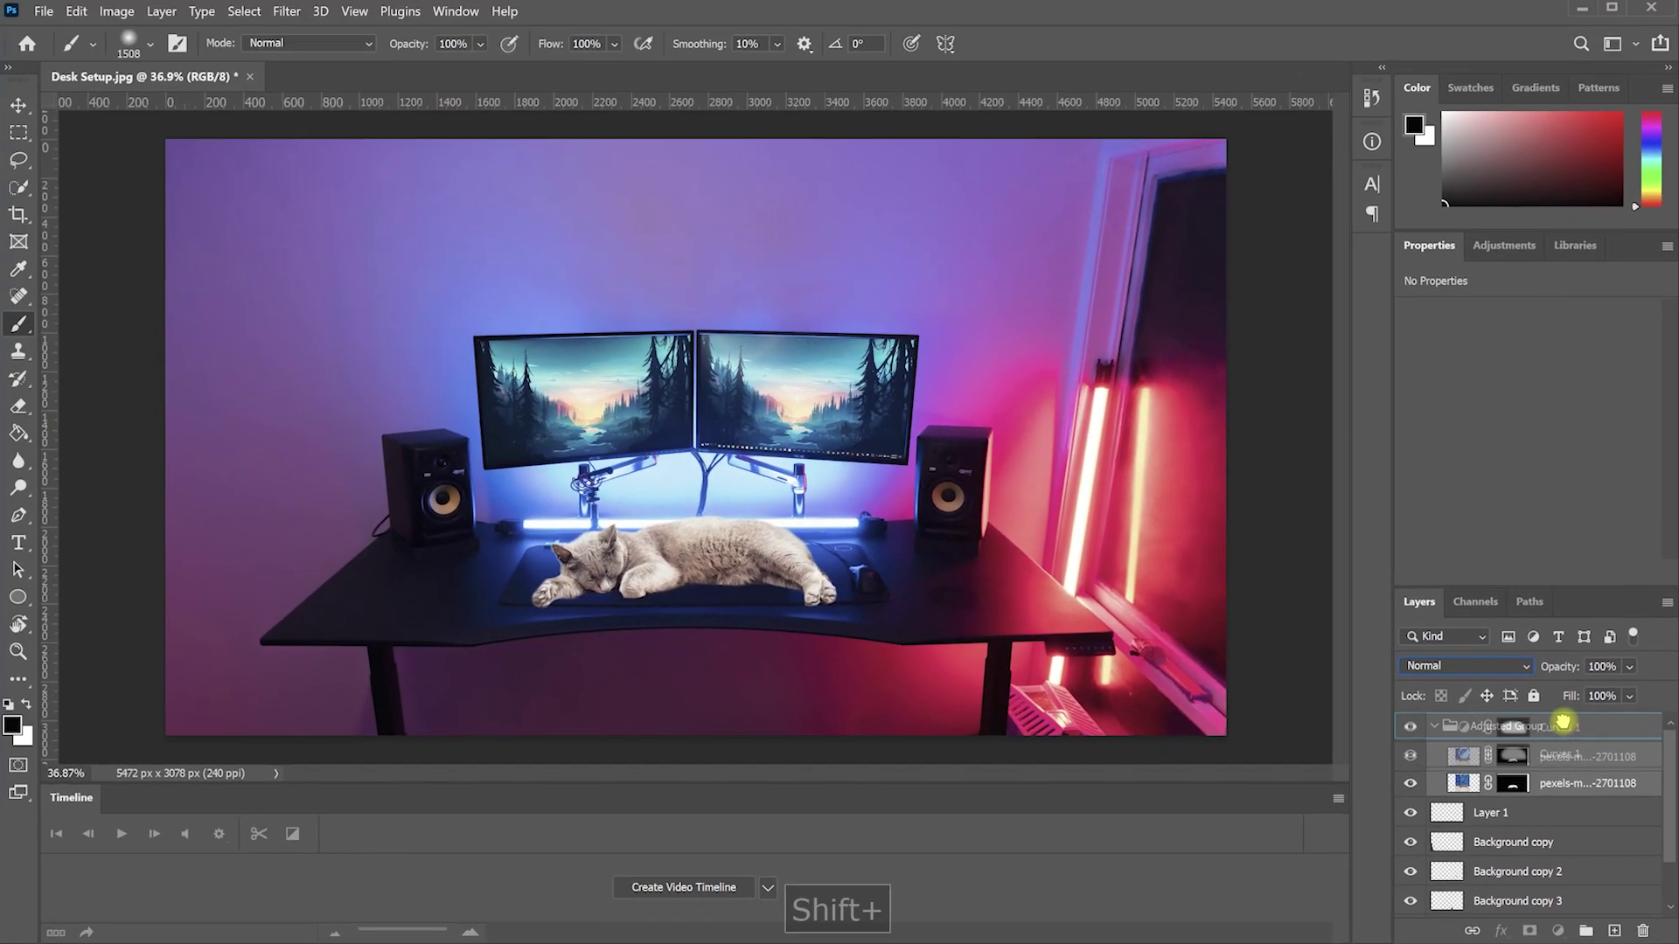
{"action": "left_click_drag", "start_coordinate": [1557, 710], "coordinate": [1535, 813]}
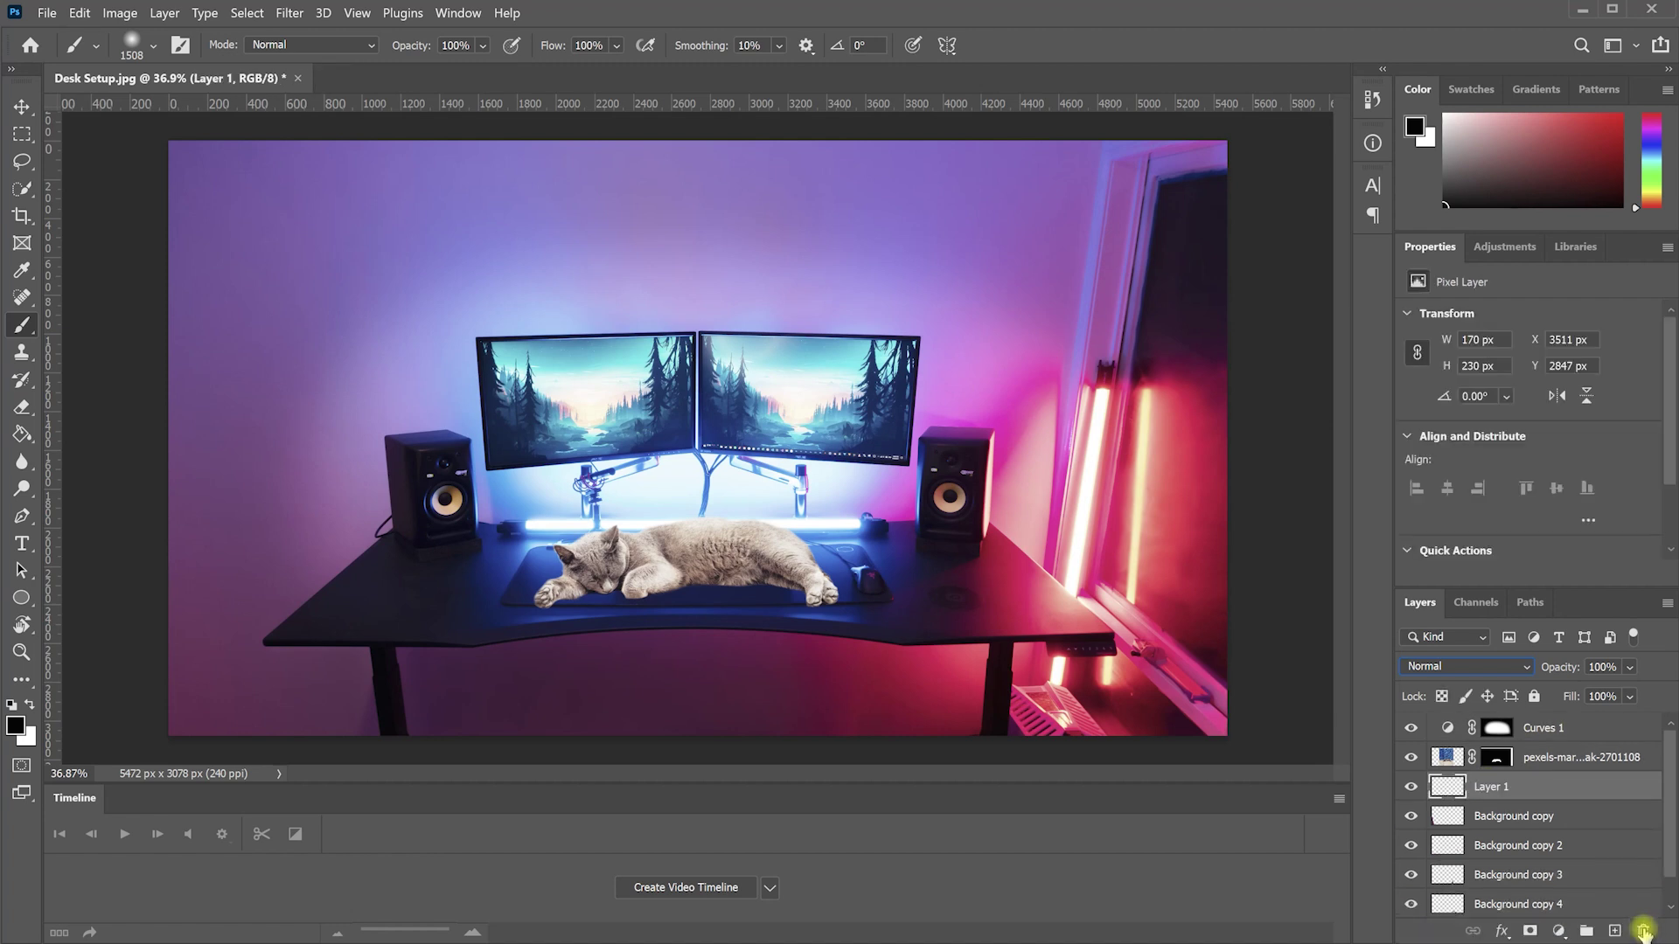
Apply Crystallize at cell size 22 to the Background layer, then undo it
{"action": "key", "text": "v"}
{"action": "scroll", "coordinate": [691, 647], "scroll_direction": "up", "scroll_amount": 5}
{"action": "scroll", "coordinate": [706, 615], "scroll_direction": "down", "scroll_amount": 2}
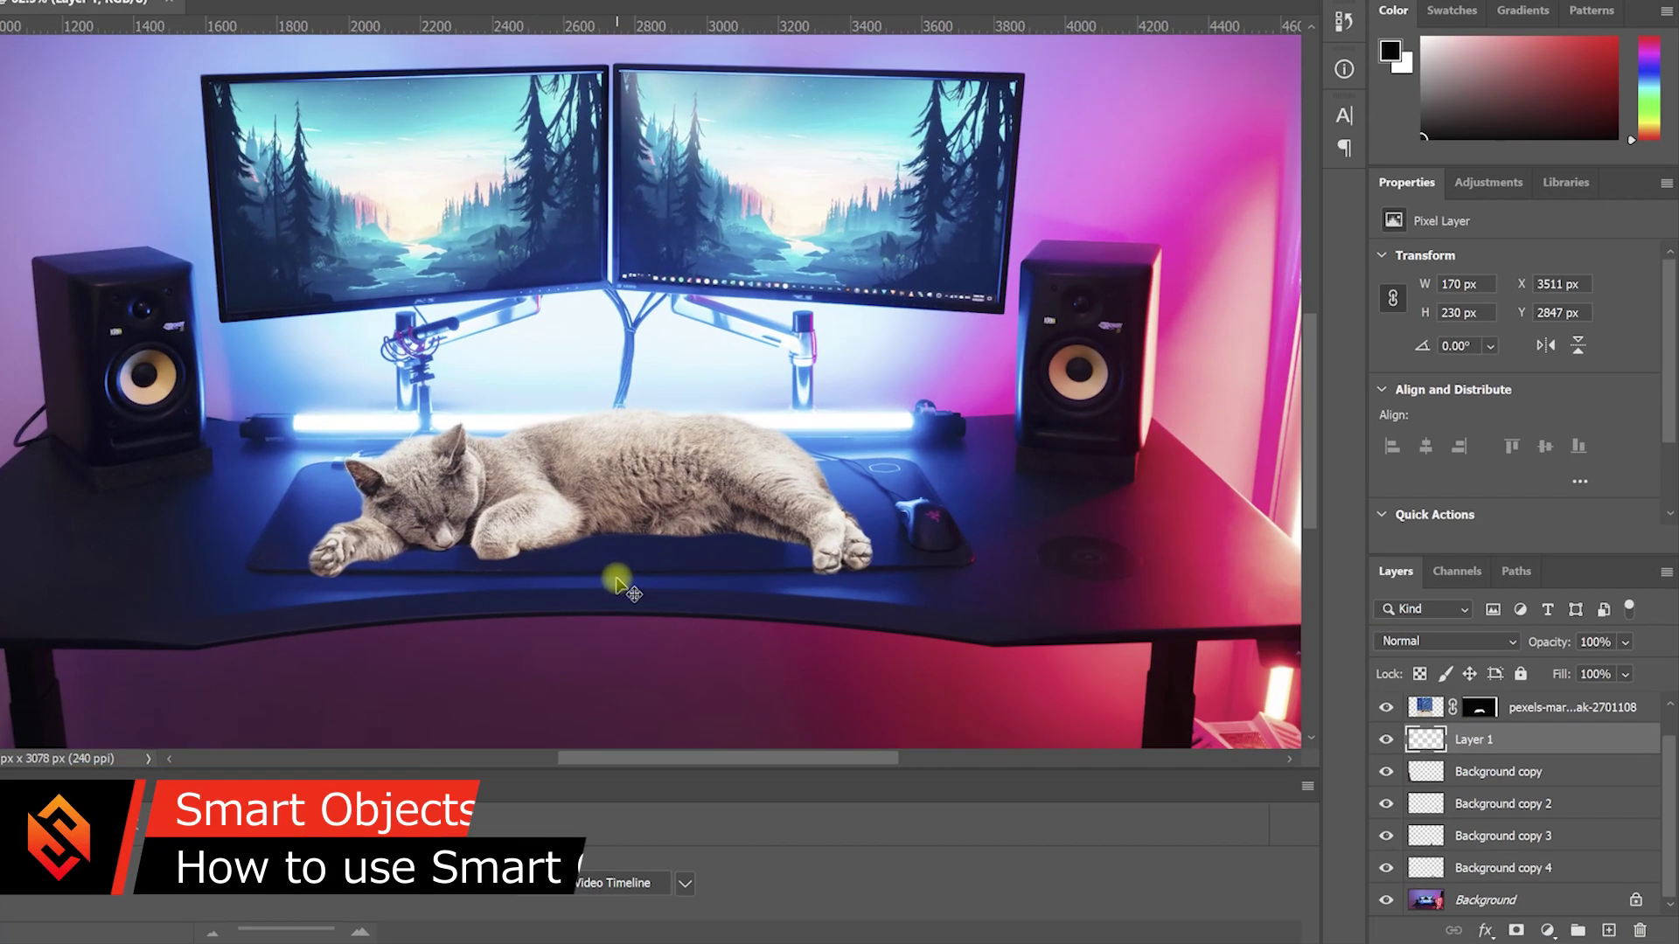
{"action": "left_click", "coordinate": [1600, 904]}
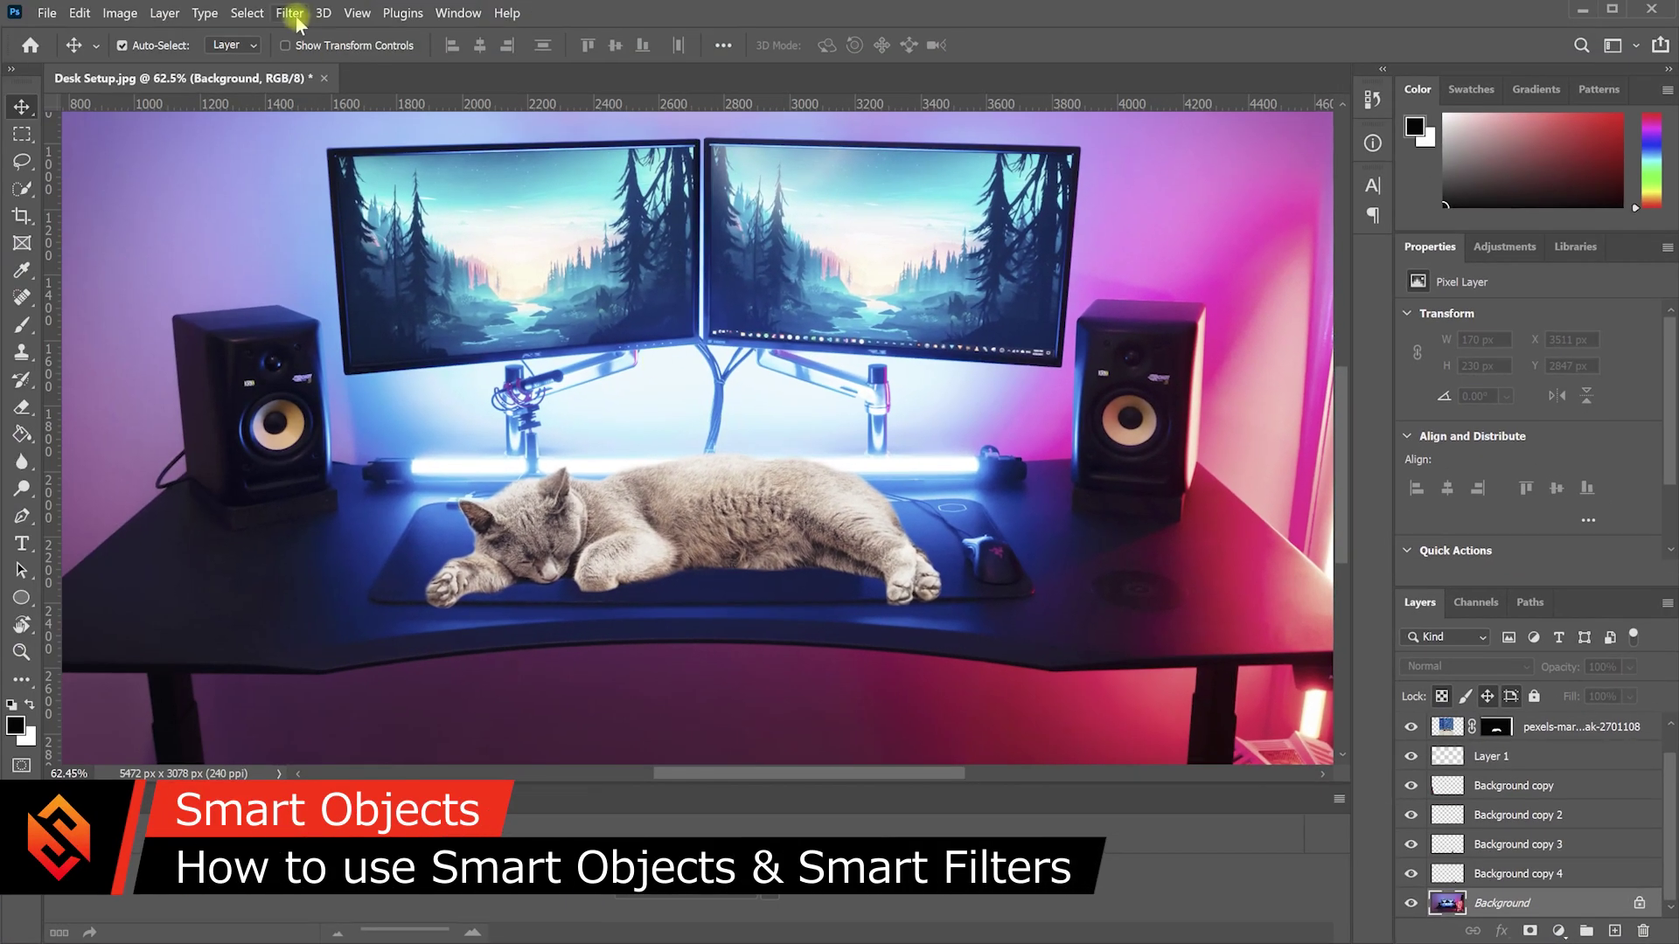
{"action": "left_click", "coordinate": [292, 13]}
{"action": "mouse_move", "coordinate": [487, 434]}
{"action": "left_click", "coordinate": [630, 461]}
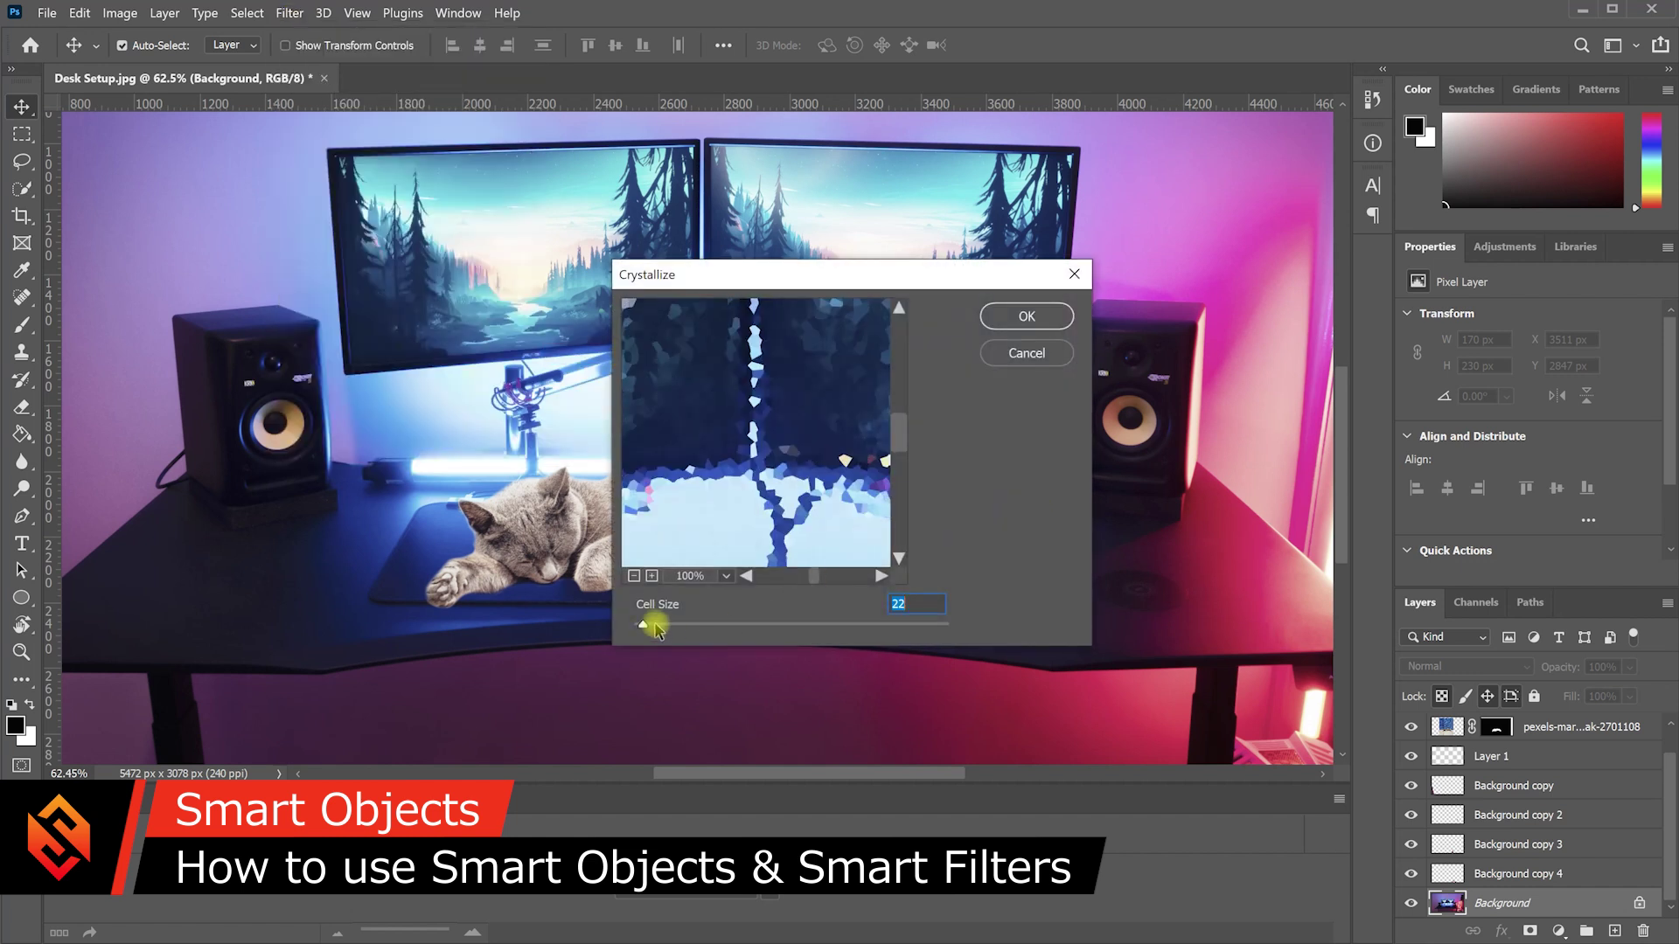
{"action": "left_click", "coordinate": [1023, 315]}
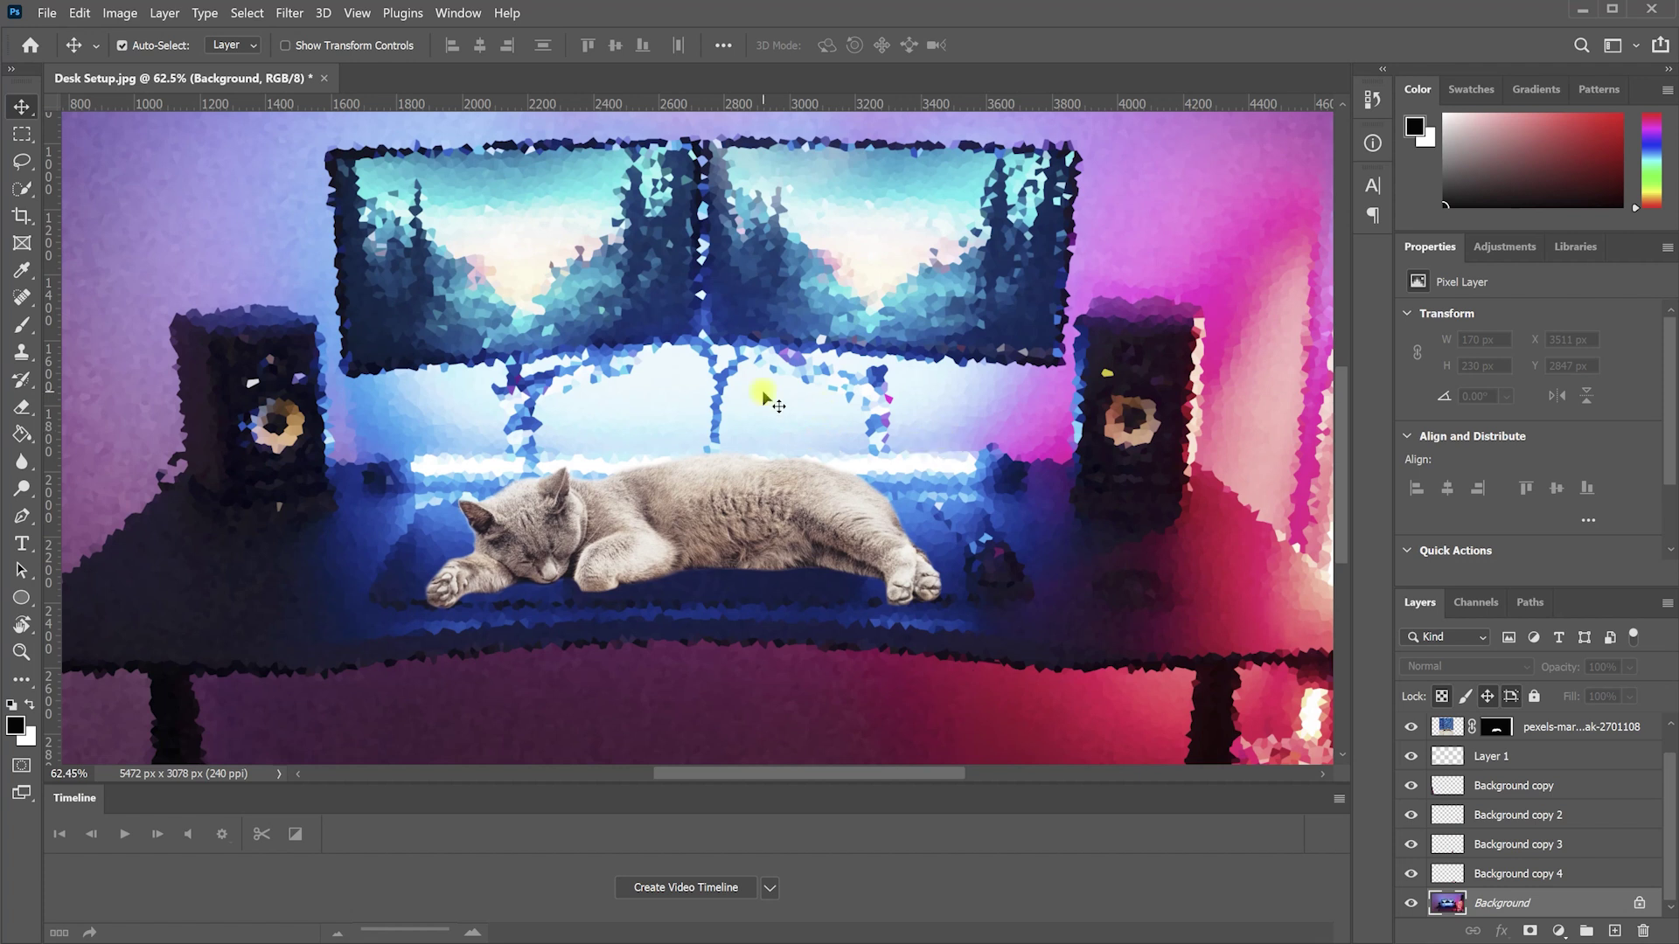
{"action": "key", "text": "ctrl+z"}
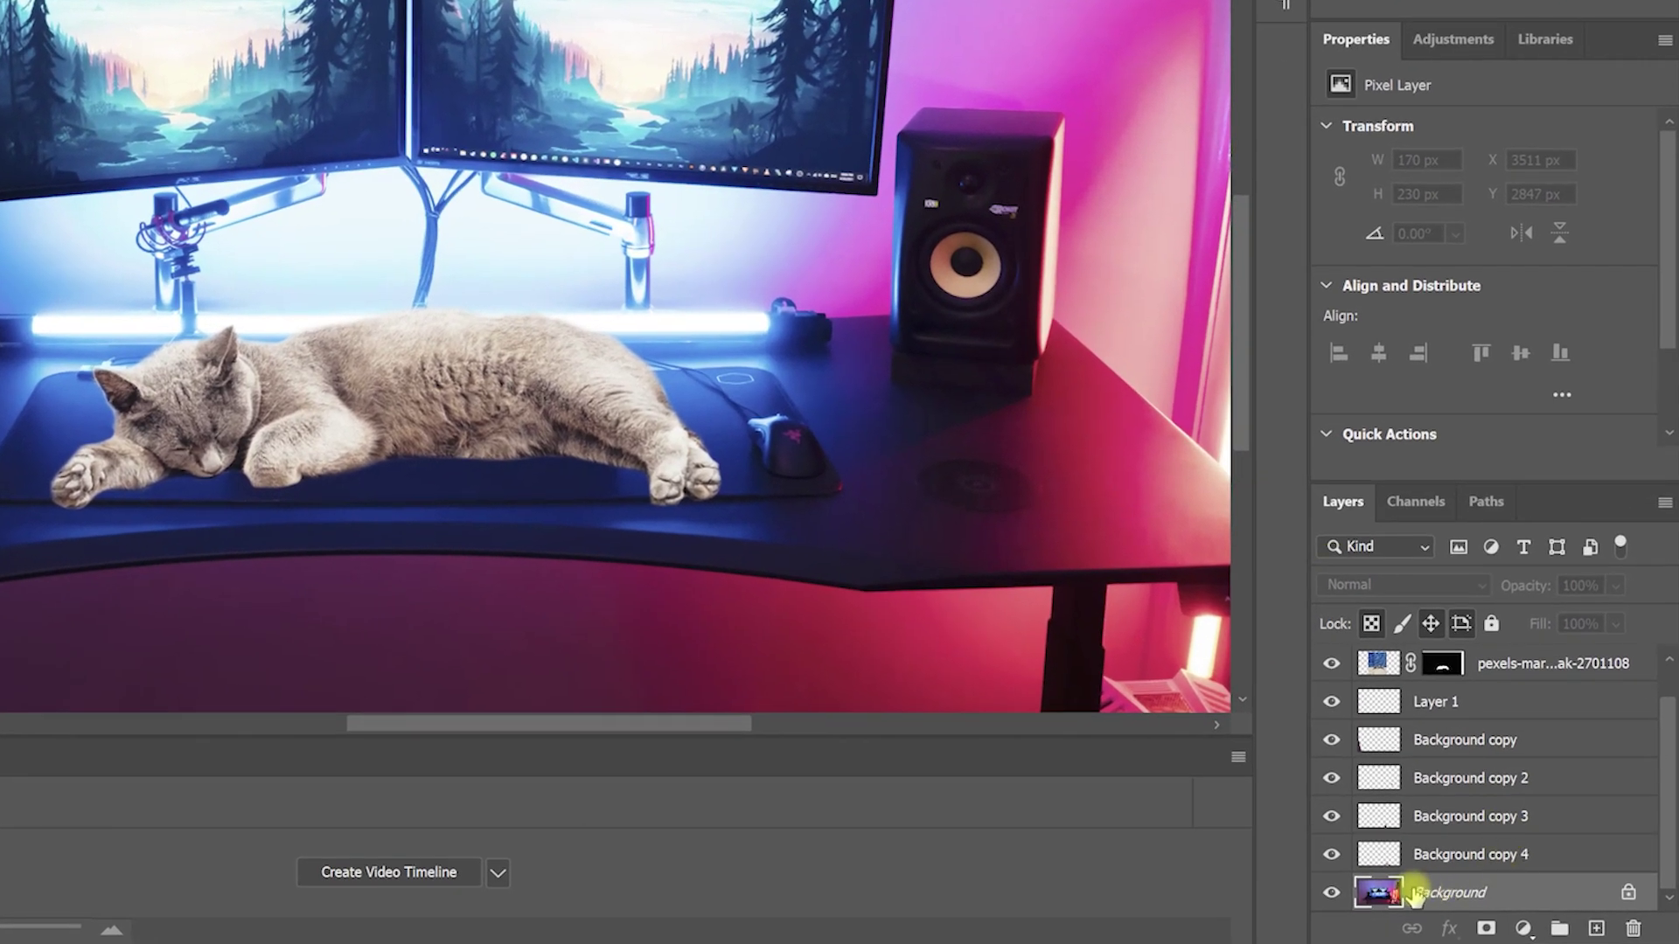
{"action": "right_click", "coordinate": [1417, 894]}
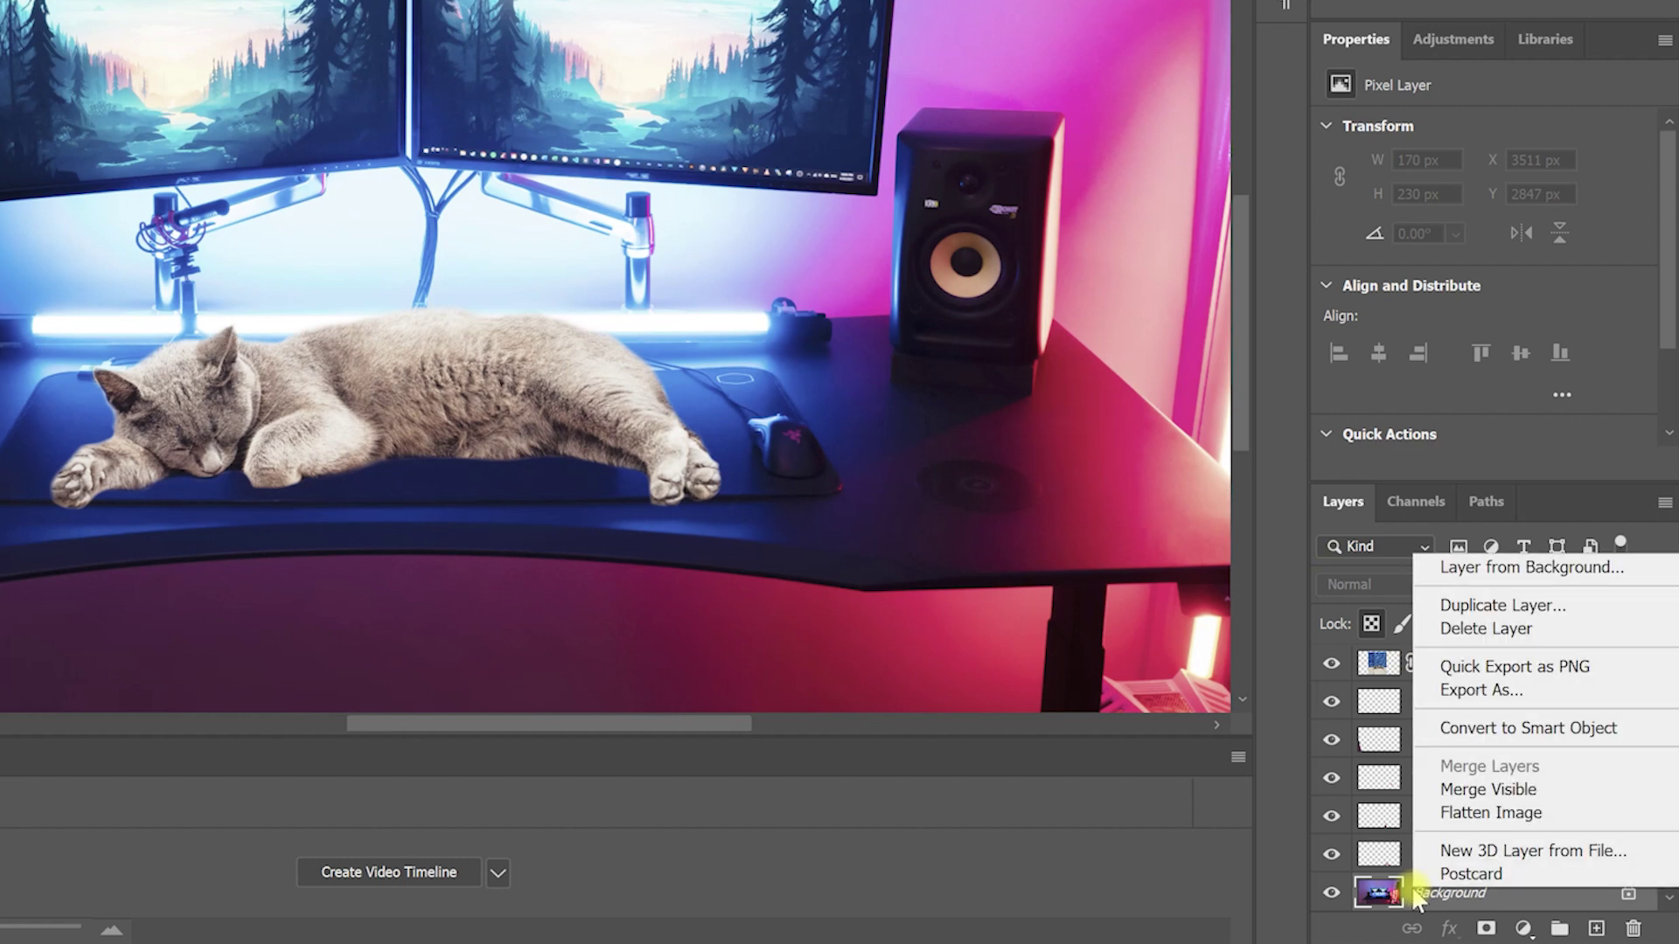
Convert the Background to a smart object and apply a Crystallize smart filter
{"action": "left_click", "coordinate": [1492, 731]}
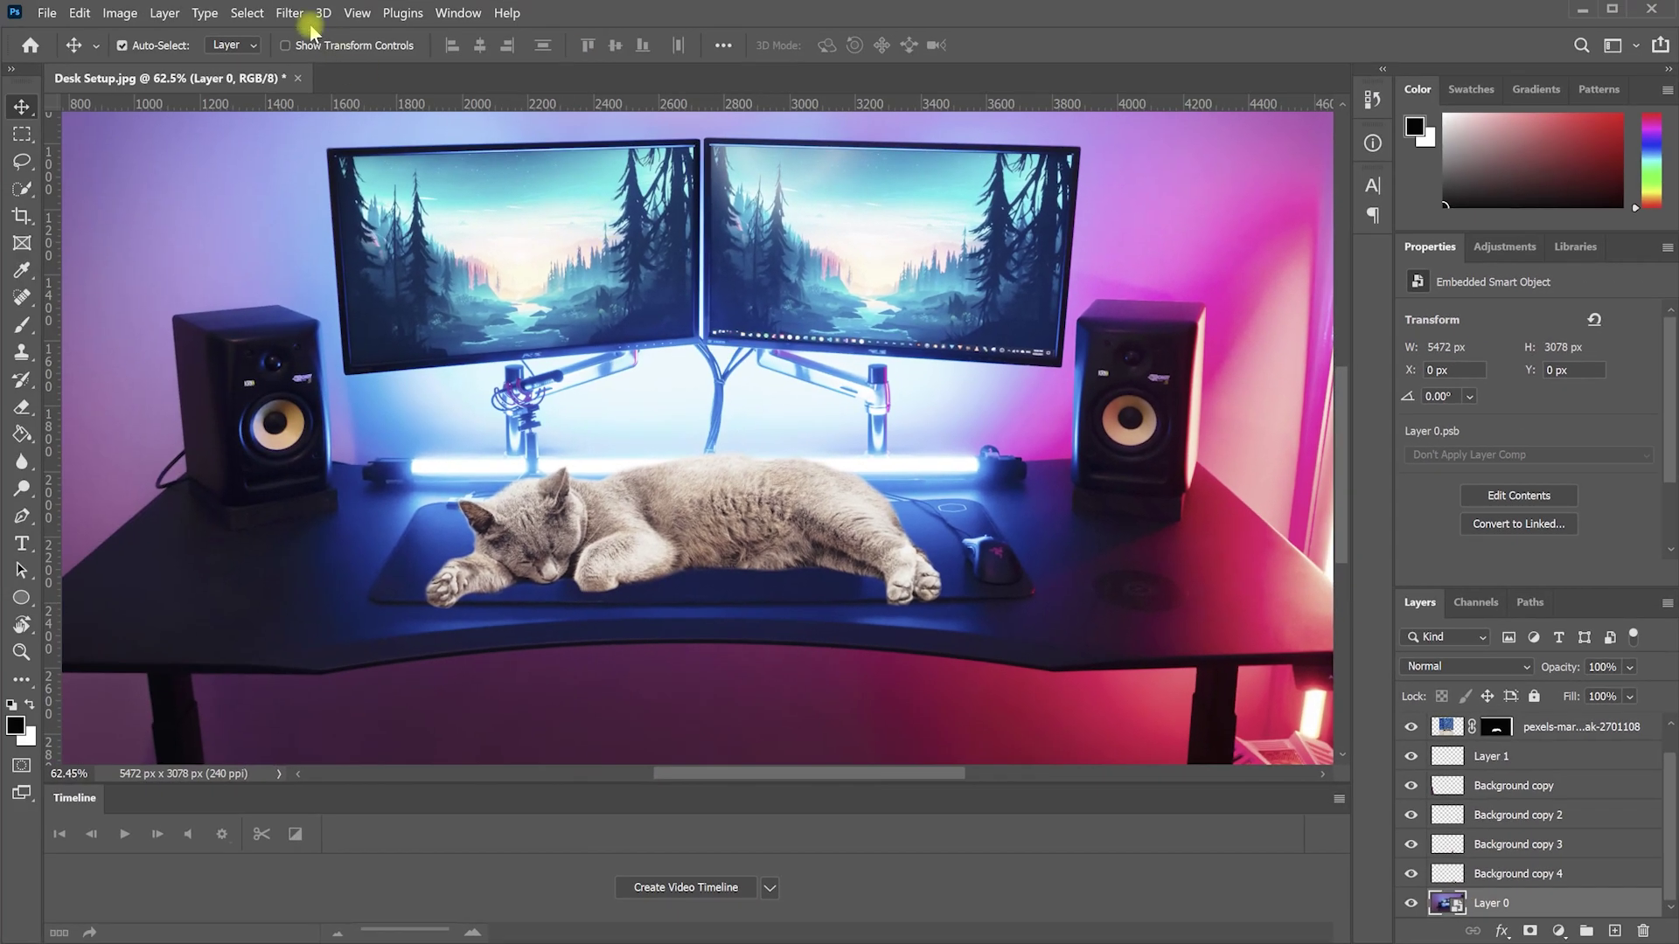
{"action": "left_click", "coordinate": [290, 12]}
{"action": "mouse_move", "coordinate": [480, 345]}
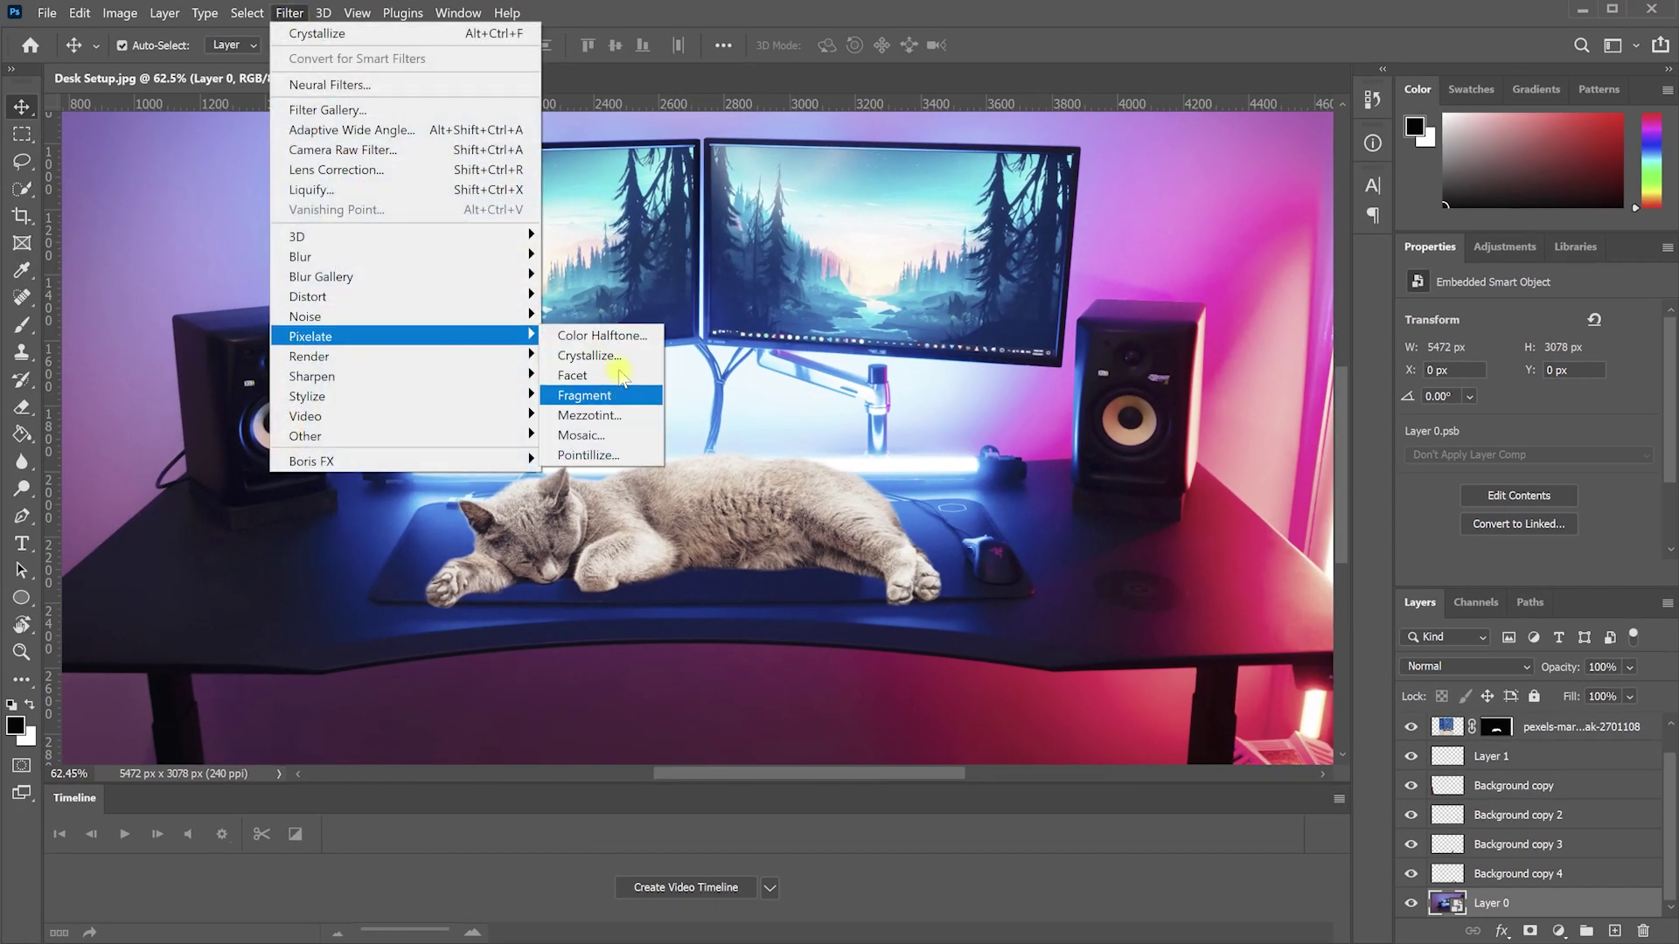
{"action": "left_click", "coordinate": [586, 356]}
{"action": "left_click", "coordinate": [1015, 315]}
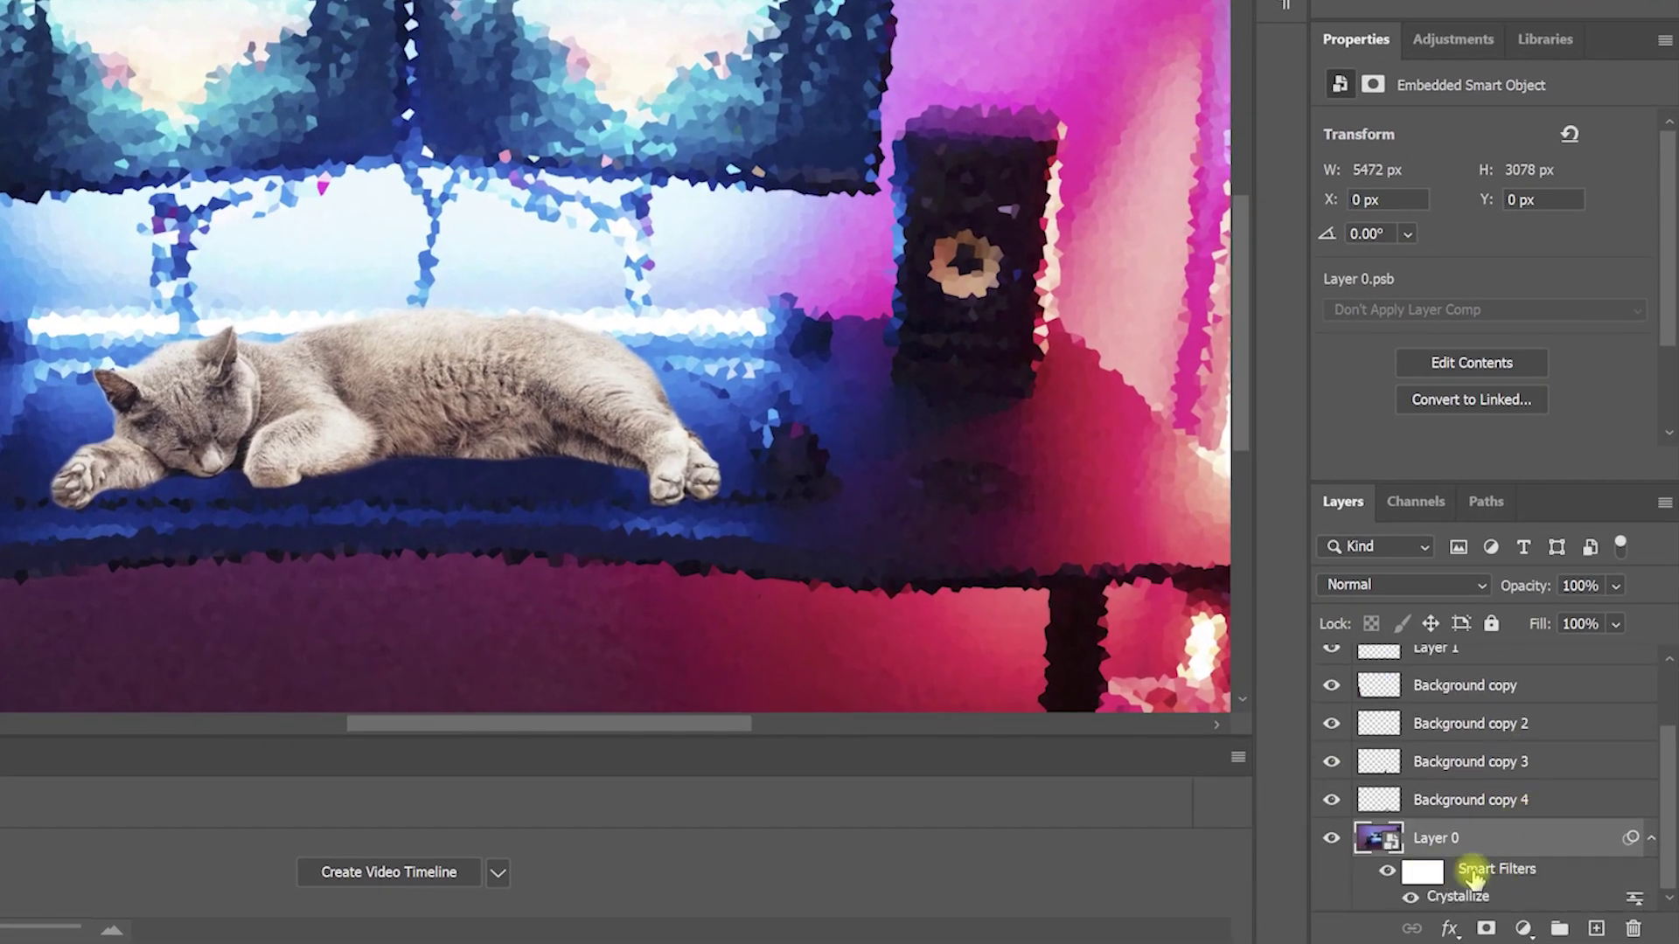
Lower the Crystallize cell size for finer crystals, then hide the smart filter
{"action": "left_click", "coordinate": [1387, 871]}
{"action": "left_click", "coordinate": [1387, 871]}
{"action": "left_click", "coordinate": [1422, 872]}
{"action": "double_click", "coordinate": [1452, 899]}
{"action": "left_click_drag", "start_coordinate": [350, 534], "coordinate": [338, 535]}
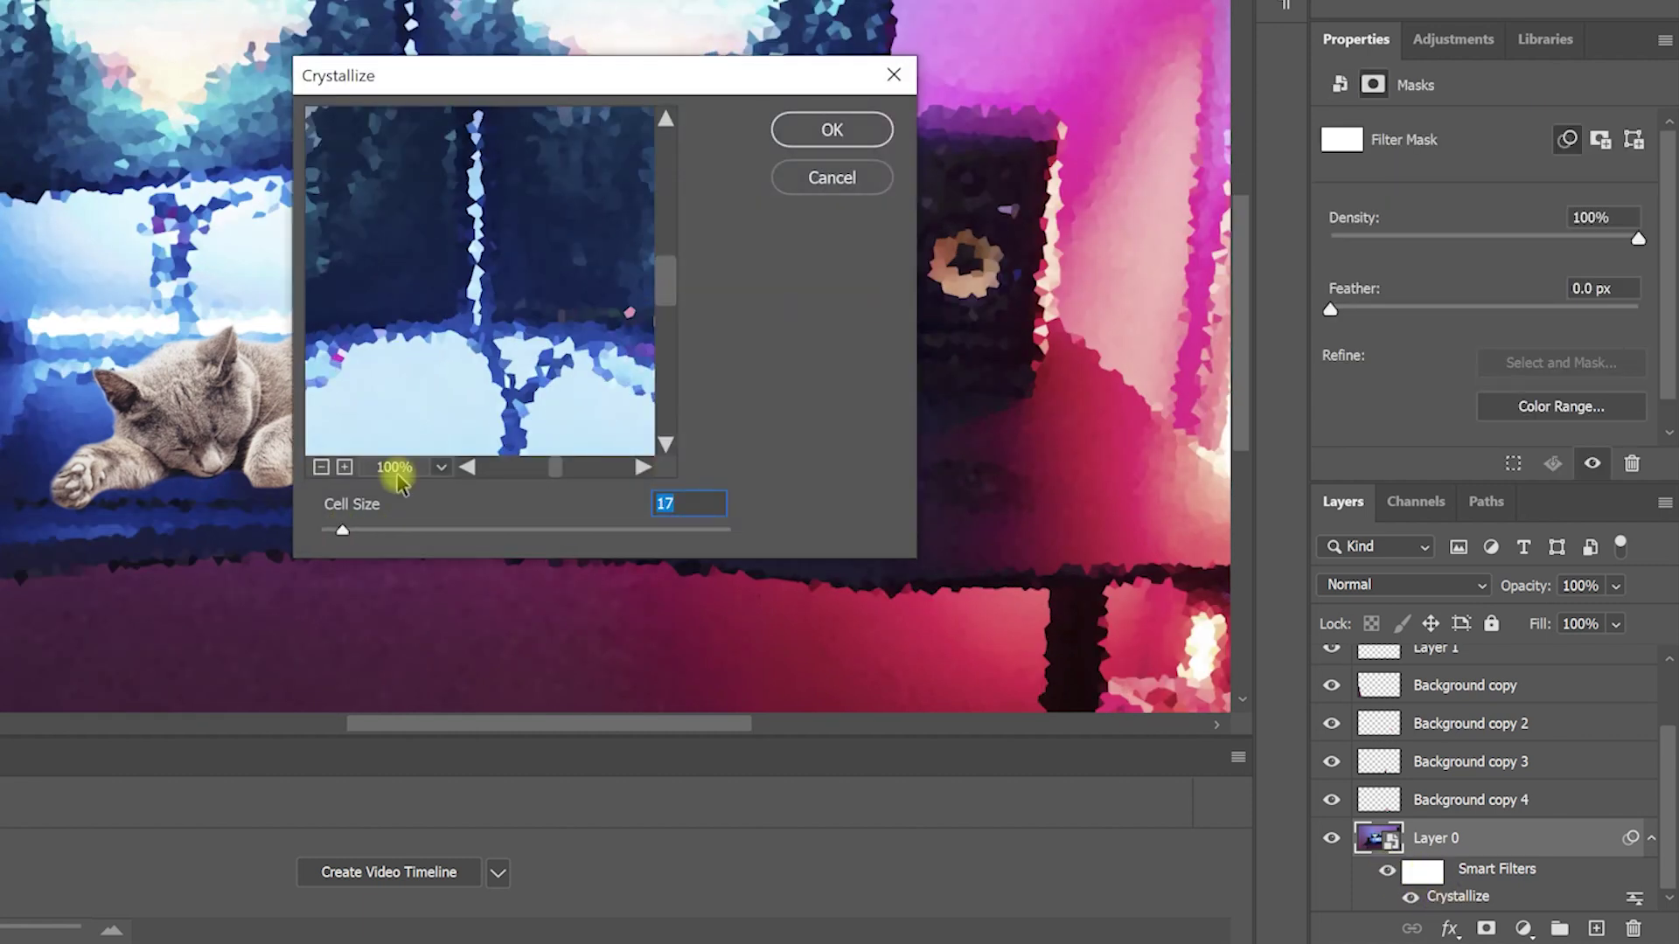
{"action": "left_click", "coordinate": [809, 140]}
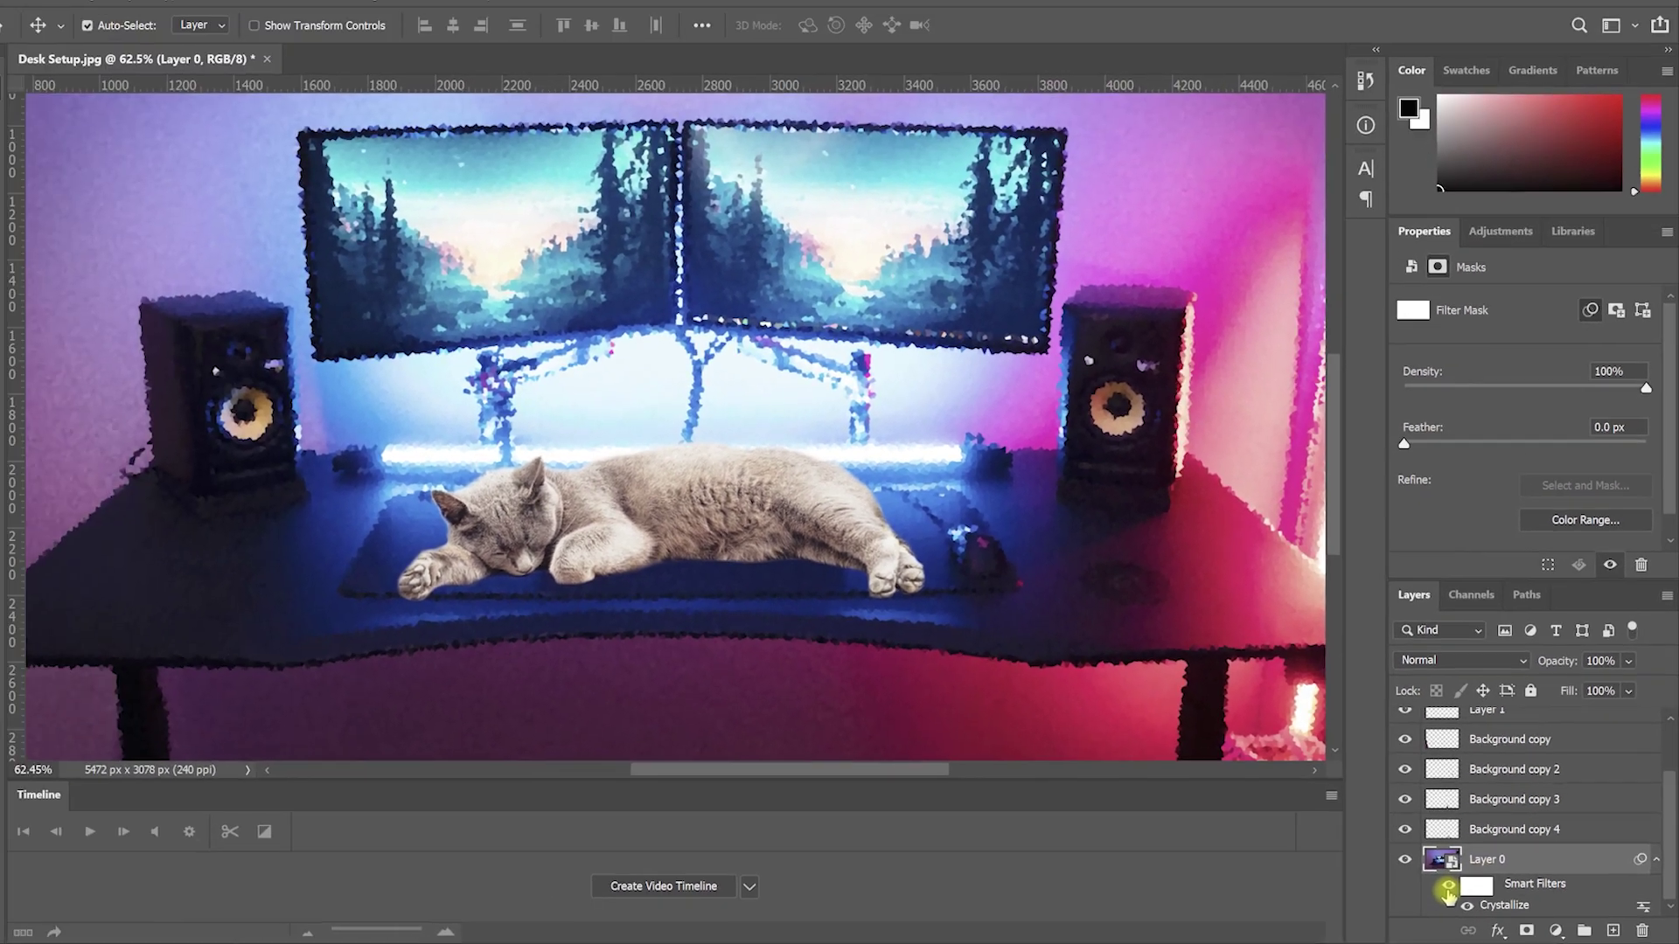
{"action": "left_click", "coordinate": [1387, 871]}
Apply the cat layer's mask to its pixels, then briefly solo the cut-out cat to check it
{"action": "scroll", "coordinate": [1517, 868], "scroll_direction": "up", "scroll_amount": 3}
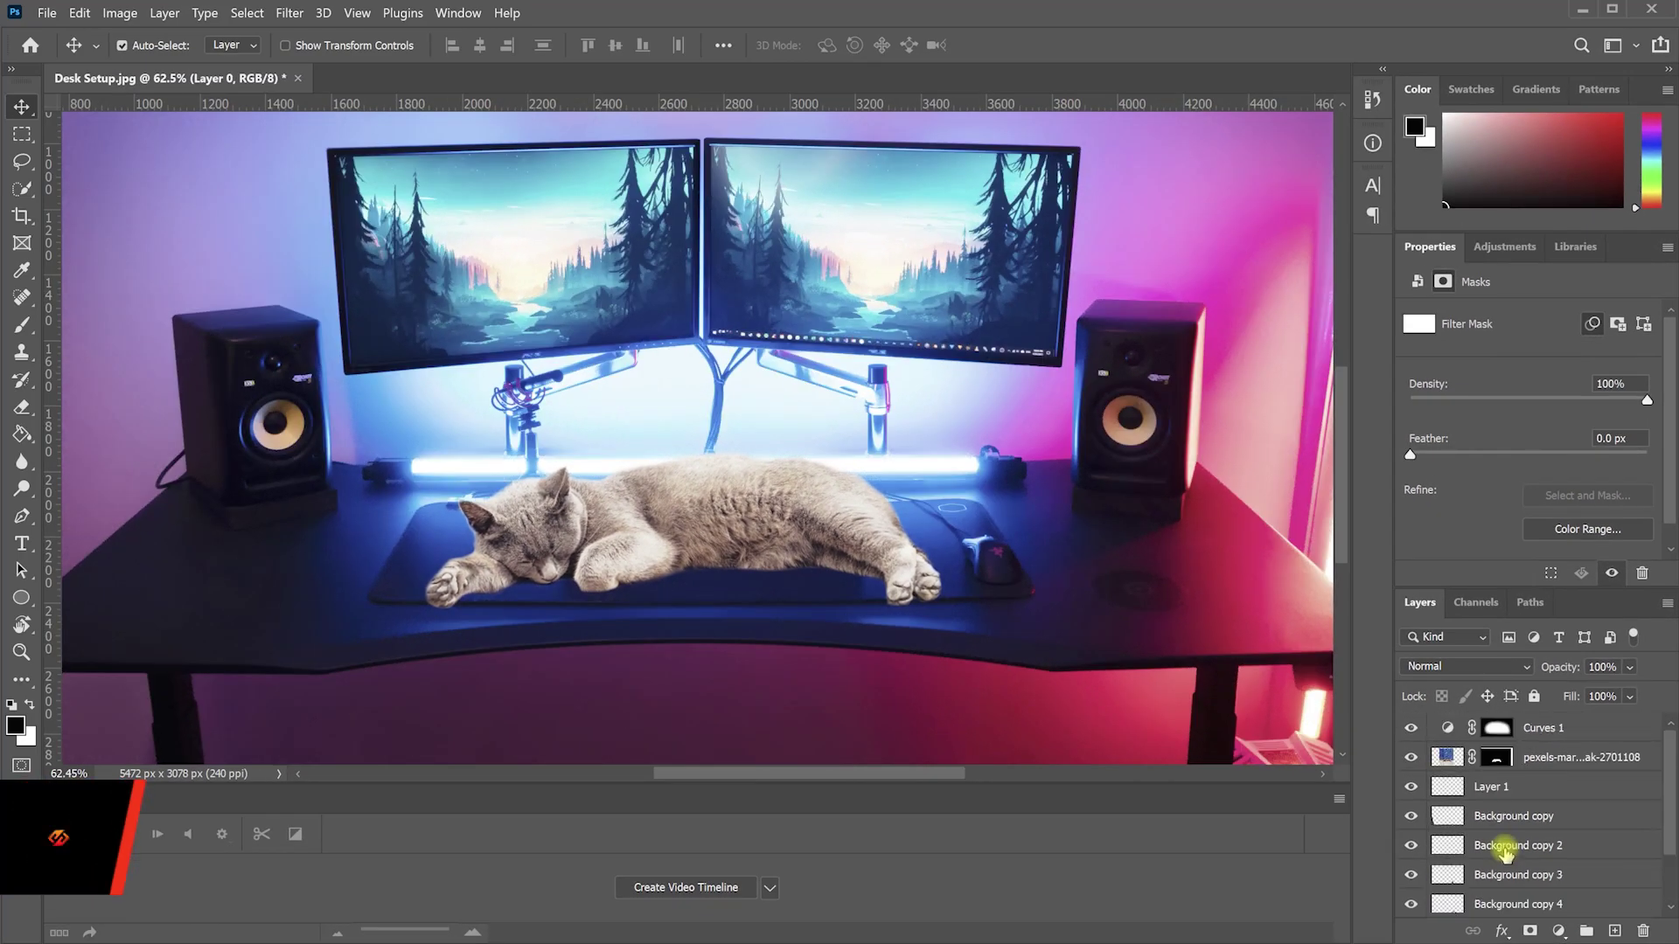
{"action": "left_click", "coordinate": [1567, 764]}
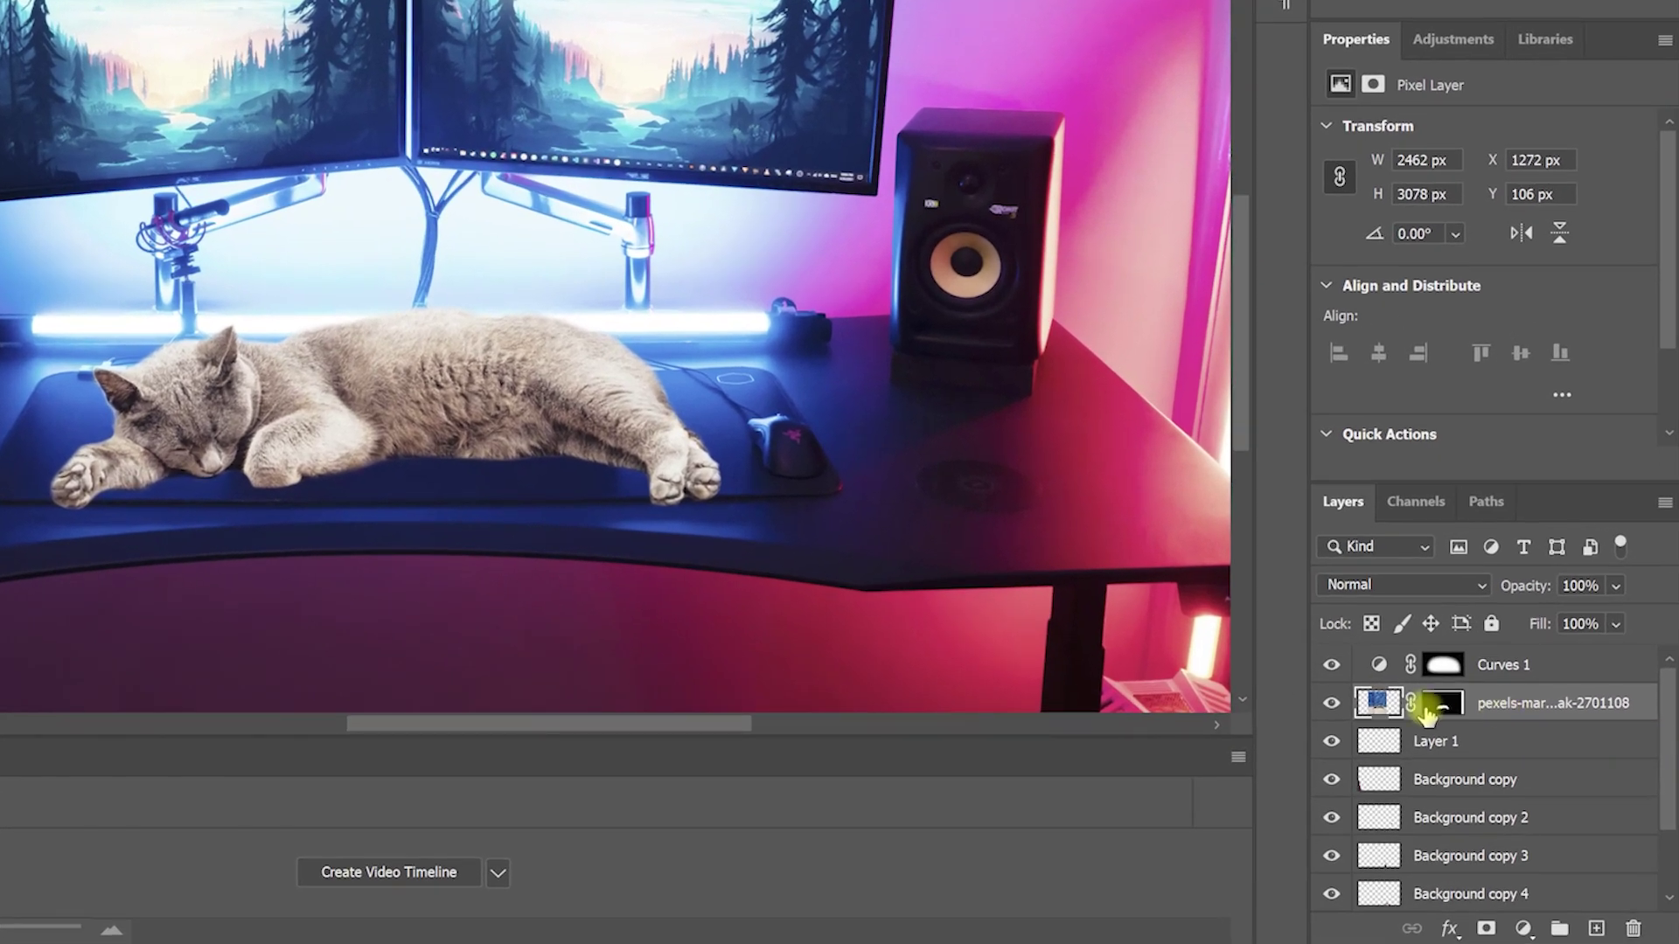
{"action": "right_click", "coordinate": [1485, 763]}
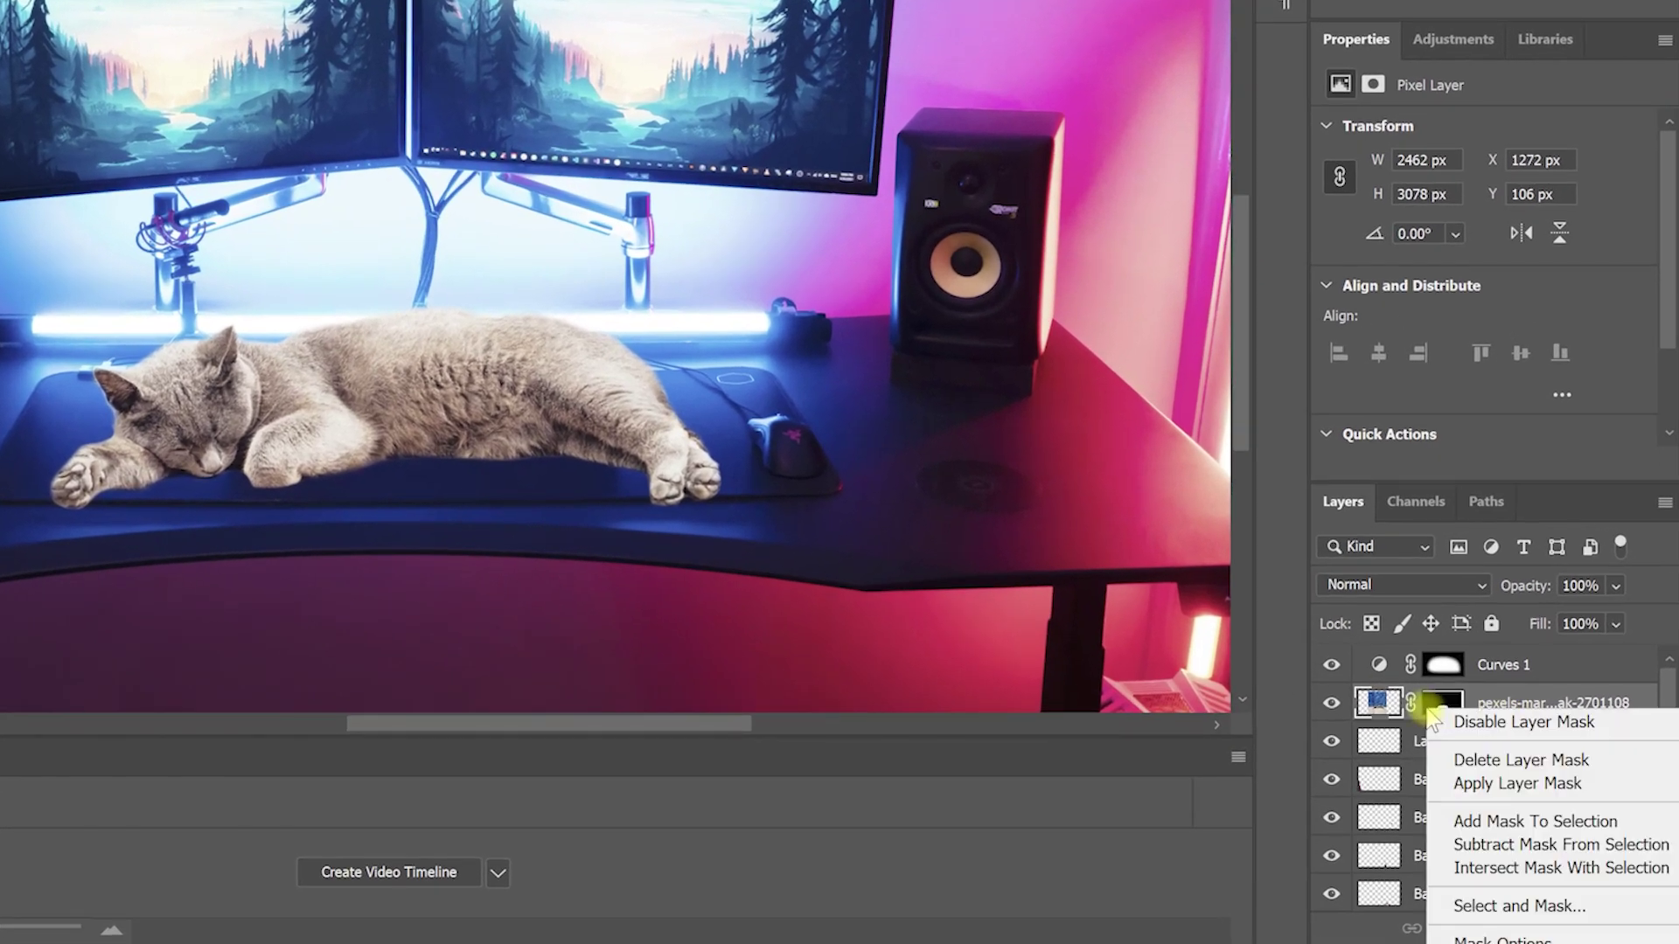
{"action": "left_click", "coordinate": [1467, 785]}
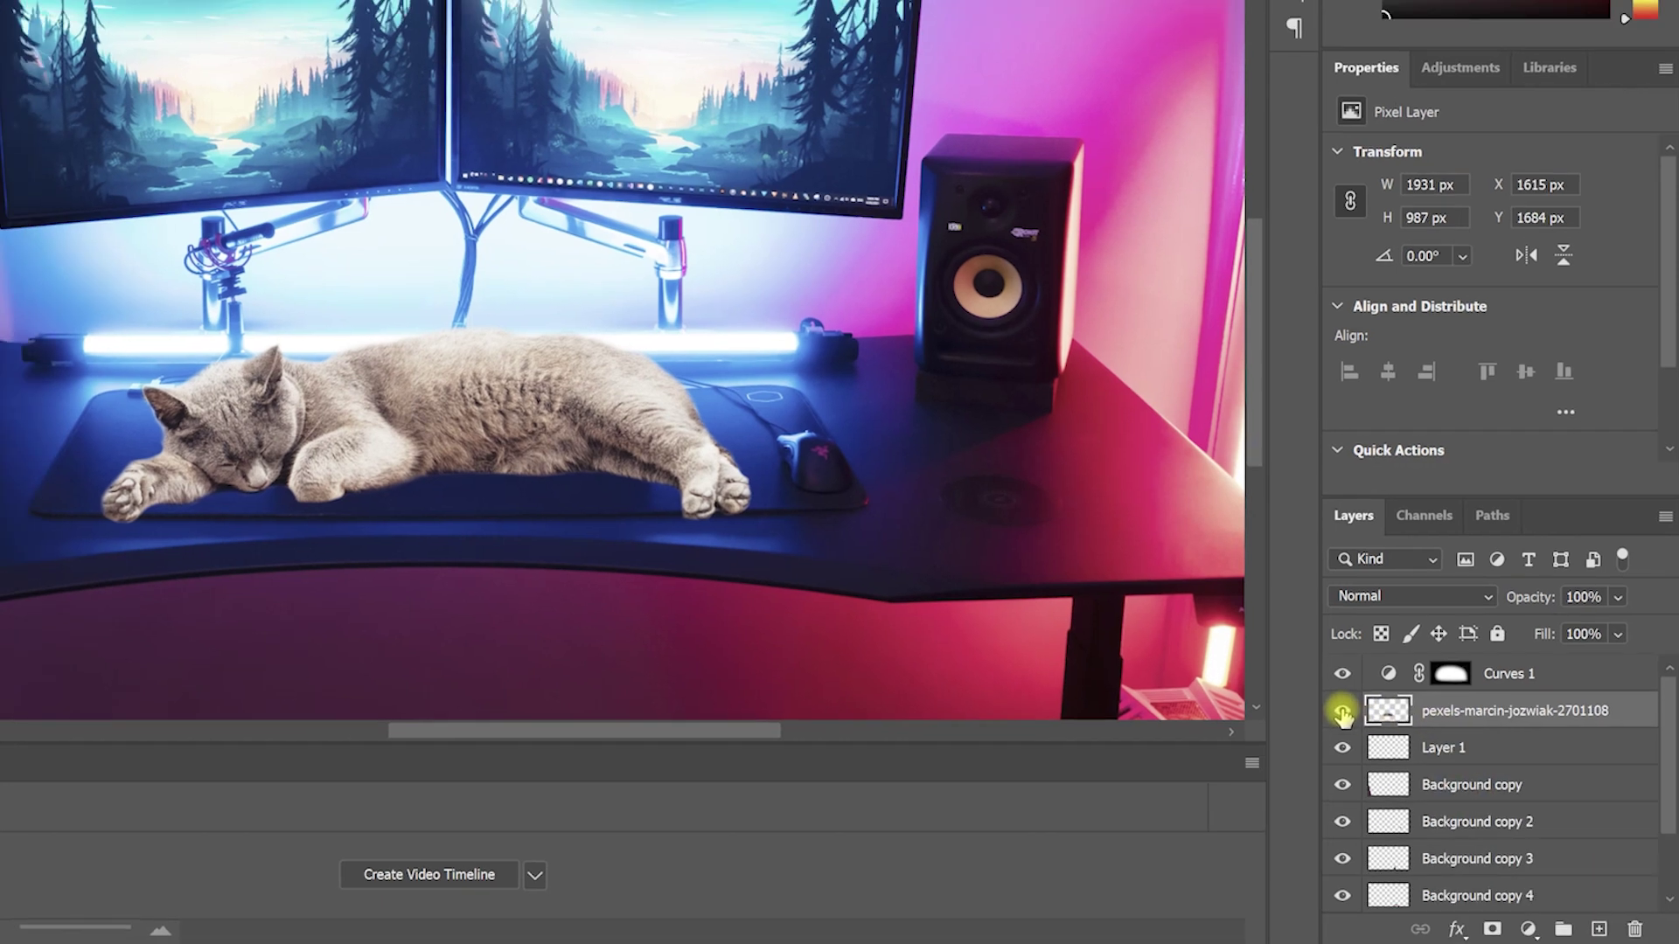
{"action": "left_click", "coordinate": [1343, 713], "text": "alt"}
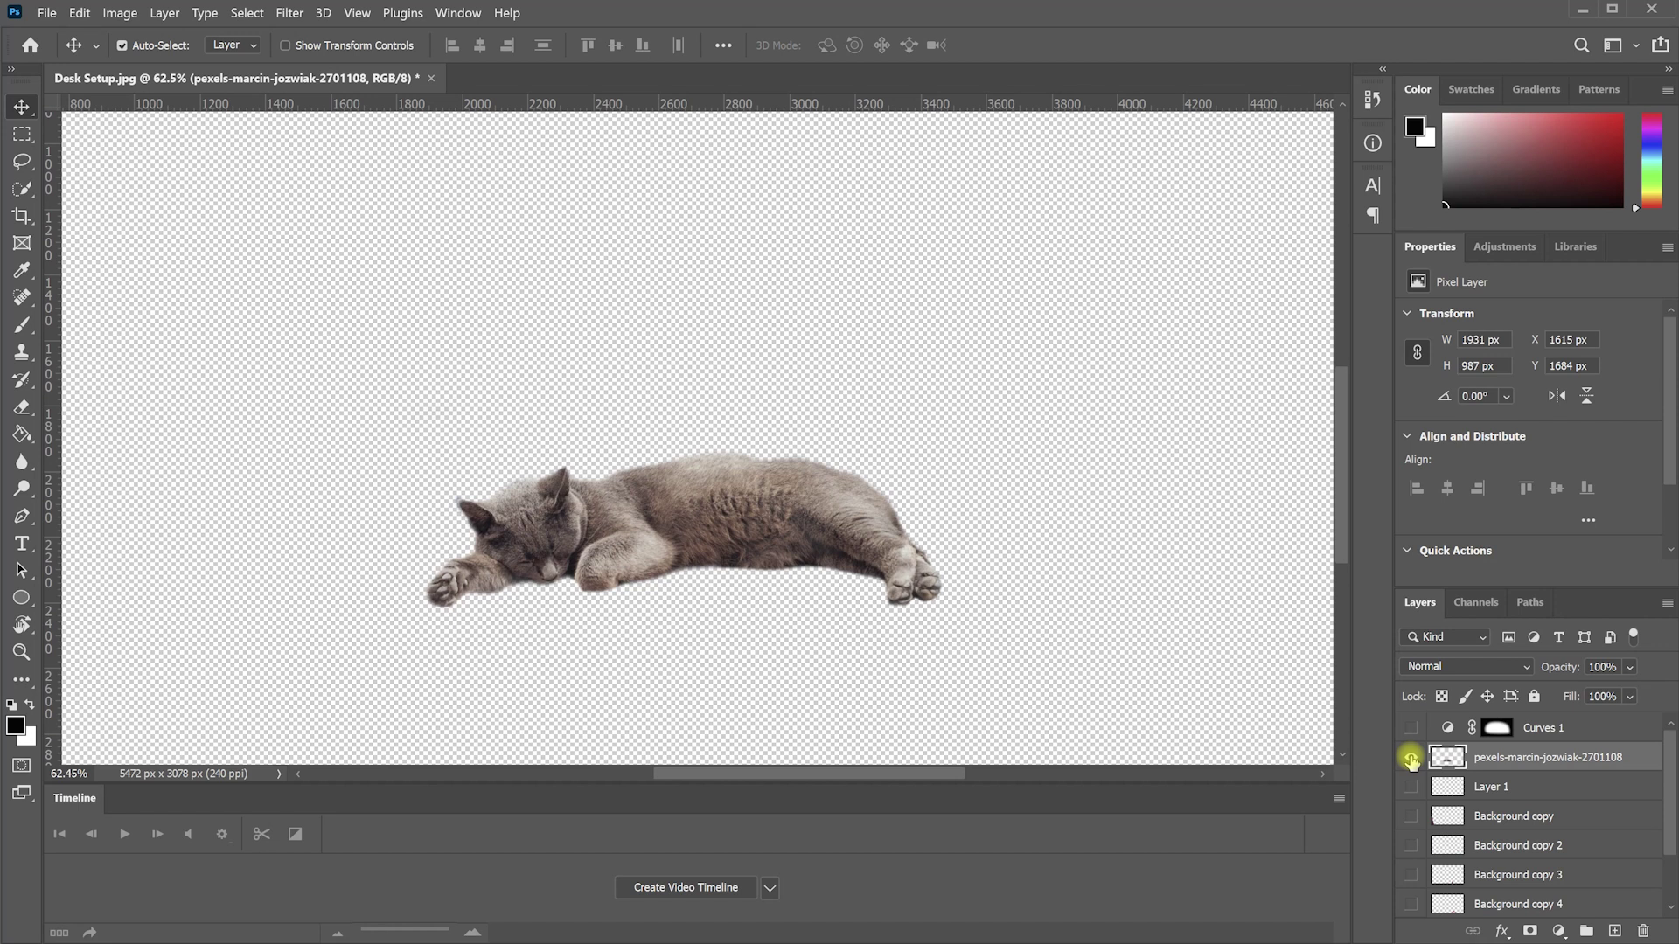
{"action": "left_click", "coordinate": [1411, 758], "text": "alt"}
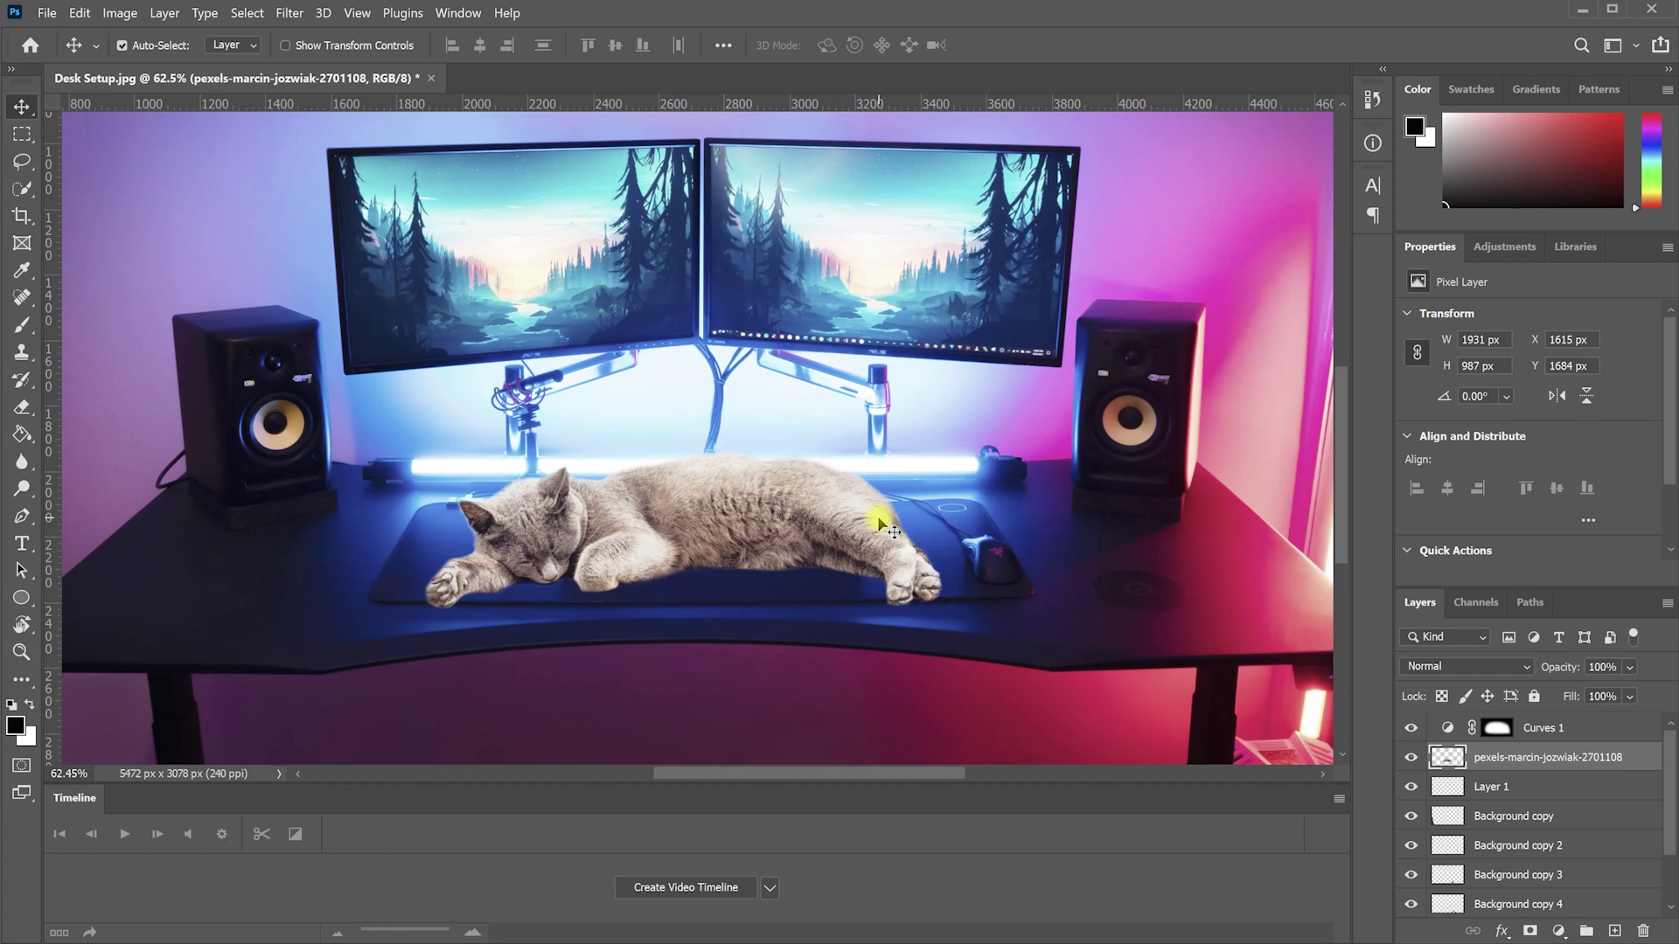
Sample the pink wall colour with the Eyedropper
{"action": "key", "text": "i"}
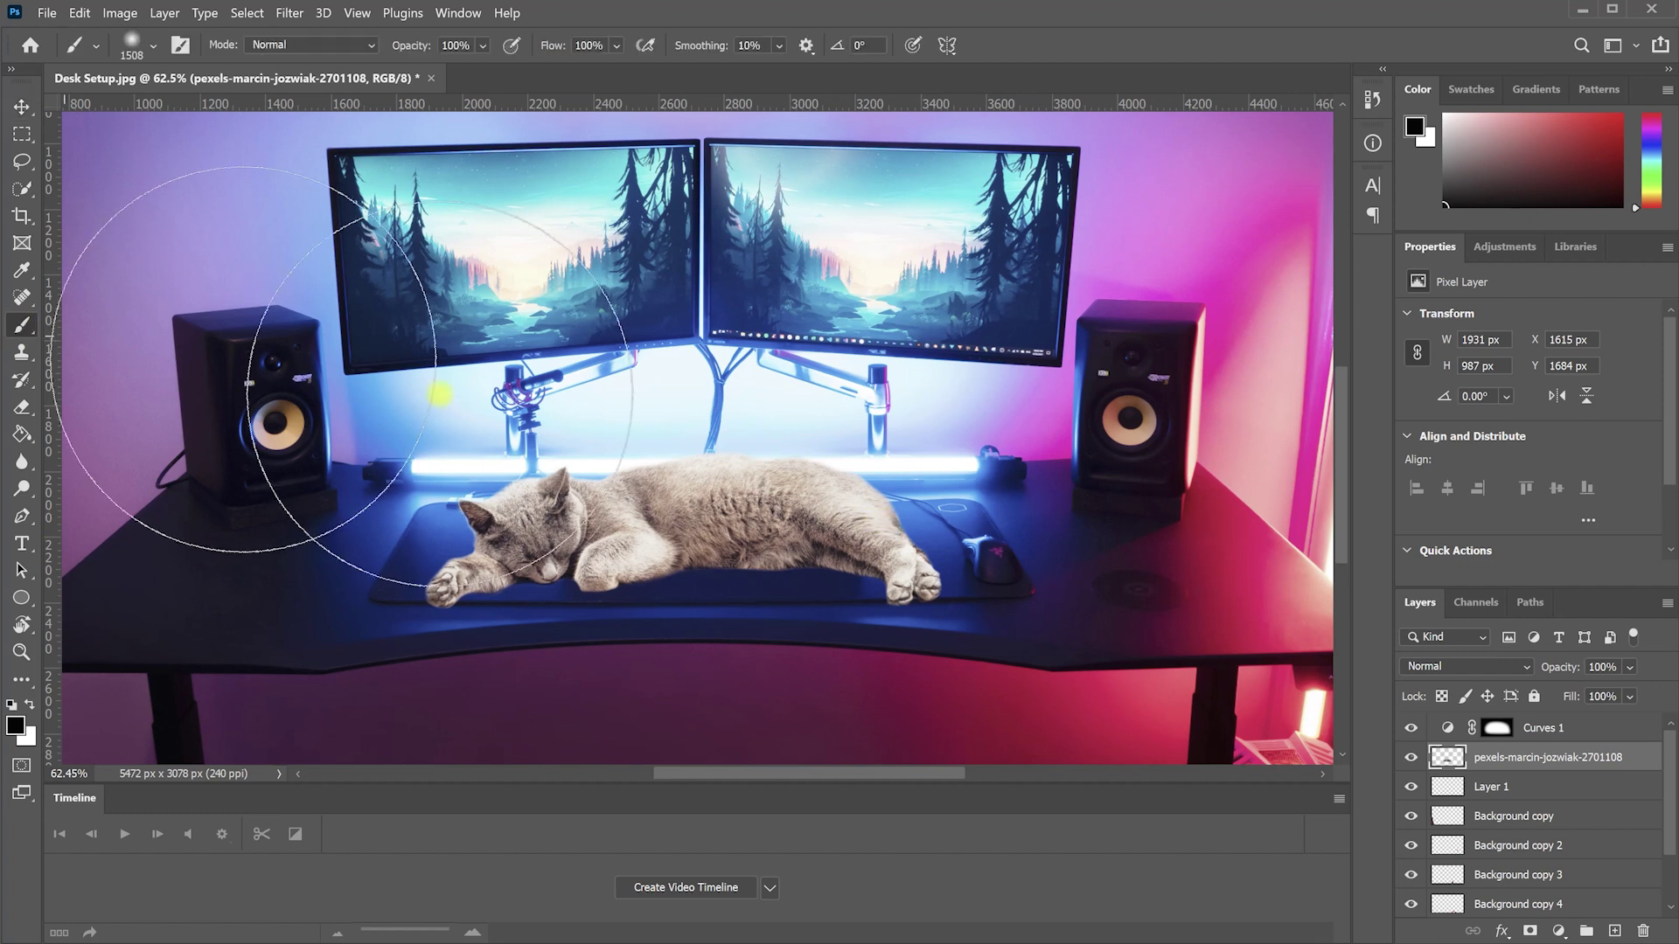
{"action": "left_click_drag", "start_coordinate": [437, 380], "coordinate": [236, 381]}
{"action": "left_click", "coordinate": [1276, 379]}
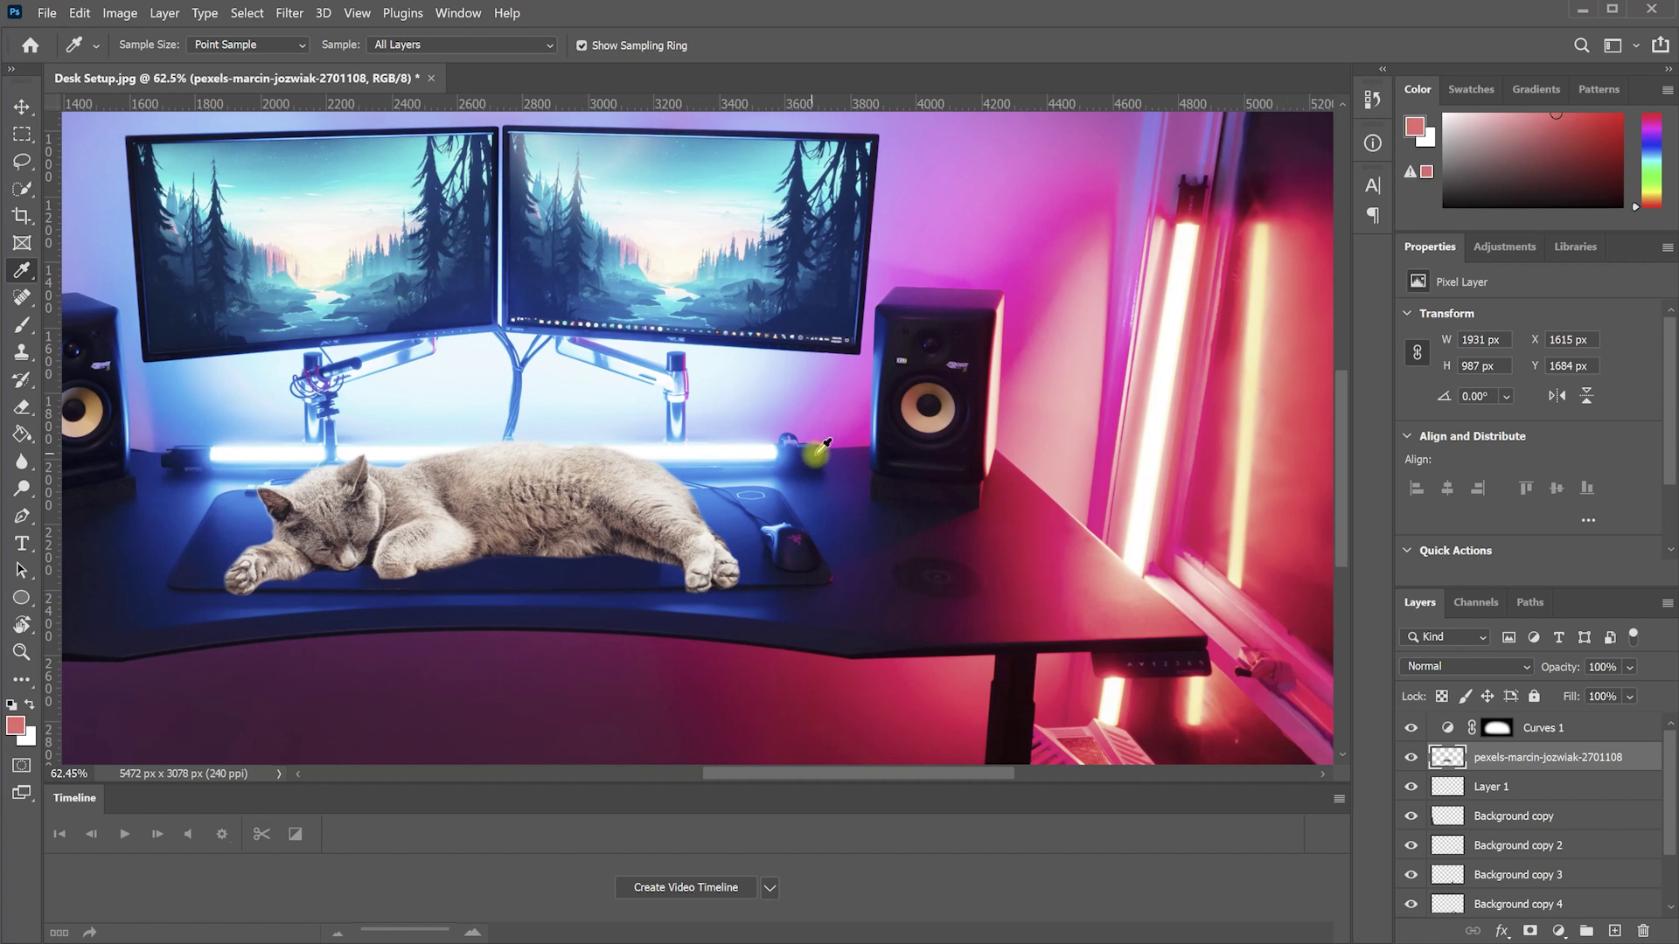
Brush trial pink strokes over the cat, then undo them
{"action": "key", "text": "b"}
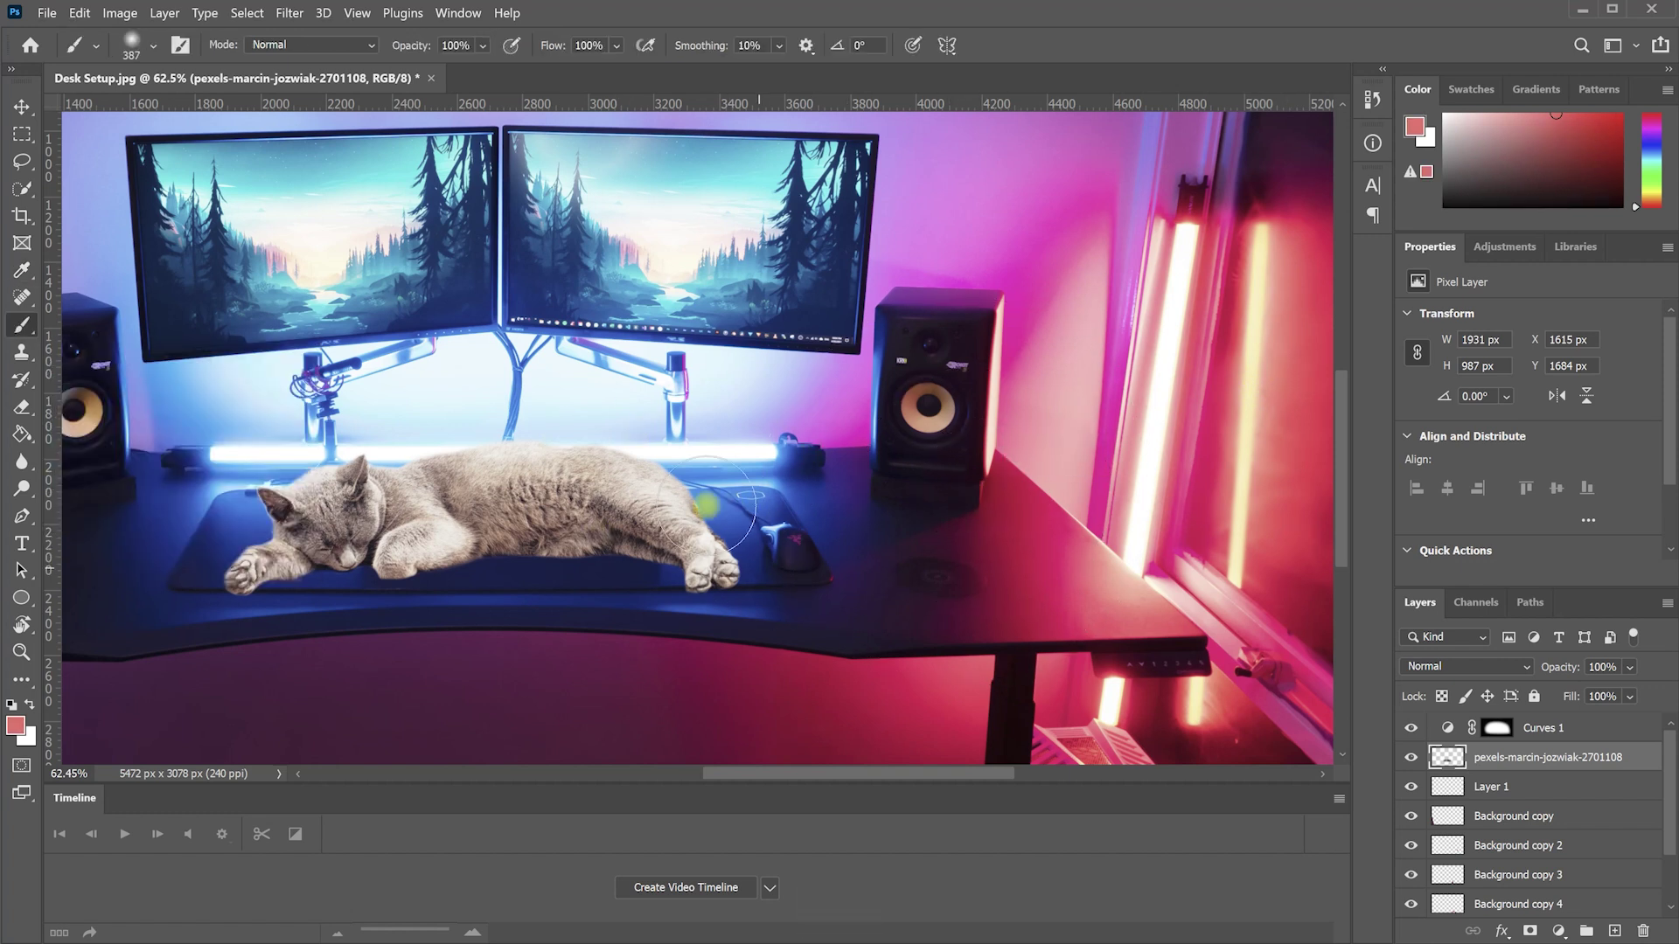
{"action": "mouse_move", "coordinate": [694, 490]}
{"action": "left_mouse_down"}
{"action": "mouse_move", "coordinate": [734, 533]}
{"action": "mouse_move", "coordinate": [543, 383]}
{"action": "mouse_move", "coordinate": [726, 563]}
{"action": "mouse_move", "coordinate": [539, 431]}
{"action": "mouse_move", "coordinate": [670, 561]}
{"action": "left_mouse_up"}
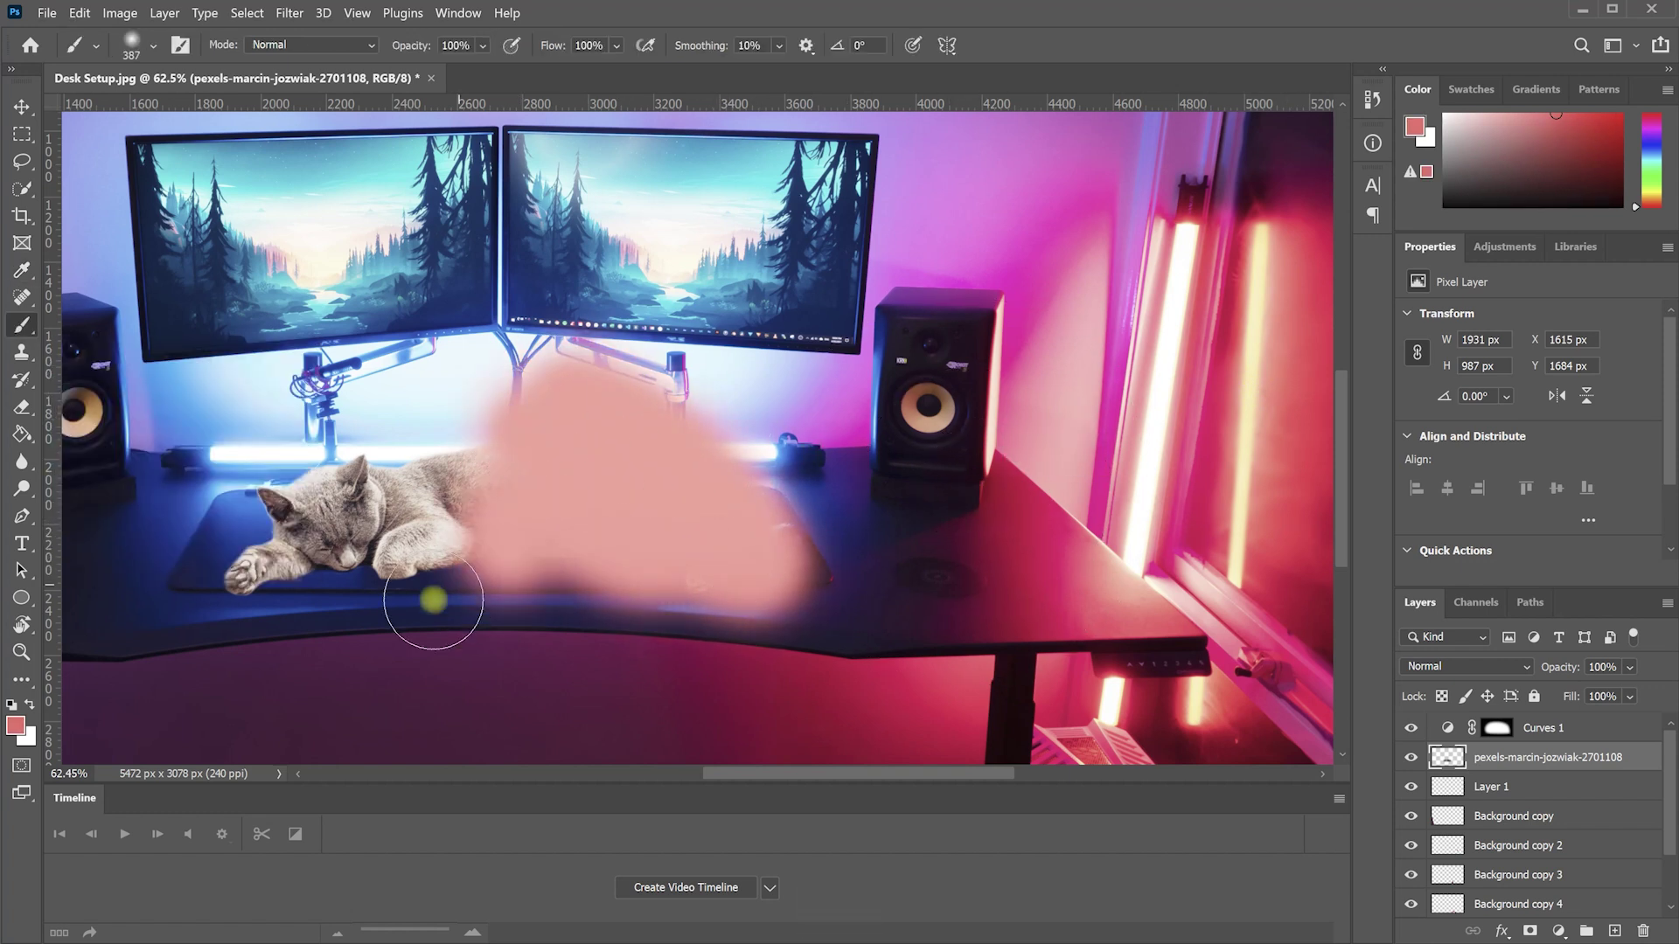
{"action": "key", "text": "ctrl+z"}
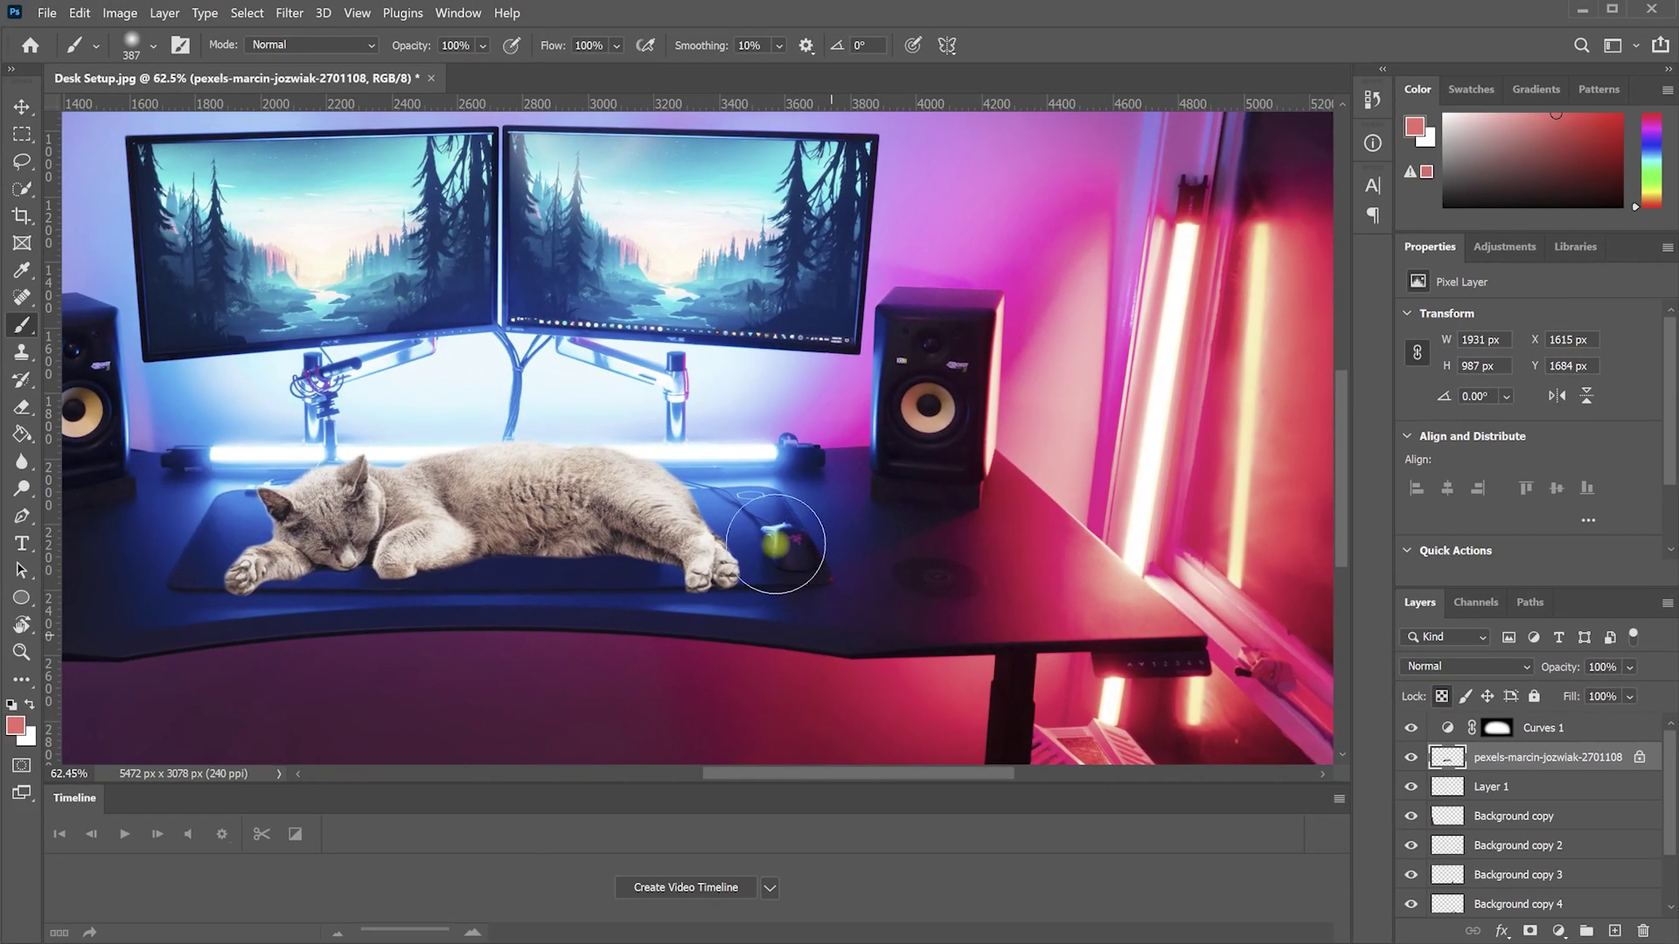
{"action": "left_click_drag", "start_coordinate": [505, 475], "coordinate": [390, 390]}
{"action": "left_click_drag", "start_coordinate": [684, 517], "coordinate": [627, 530]}
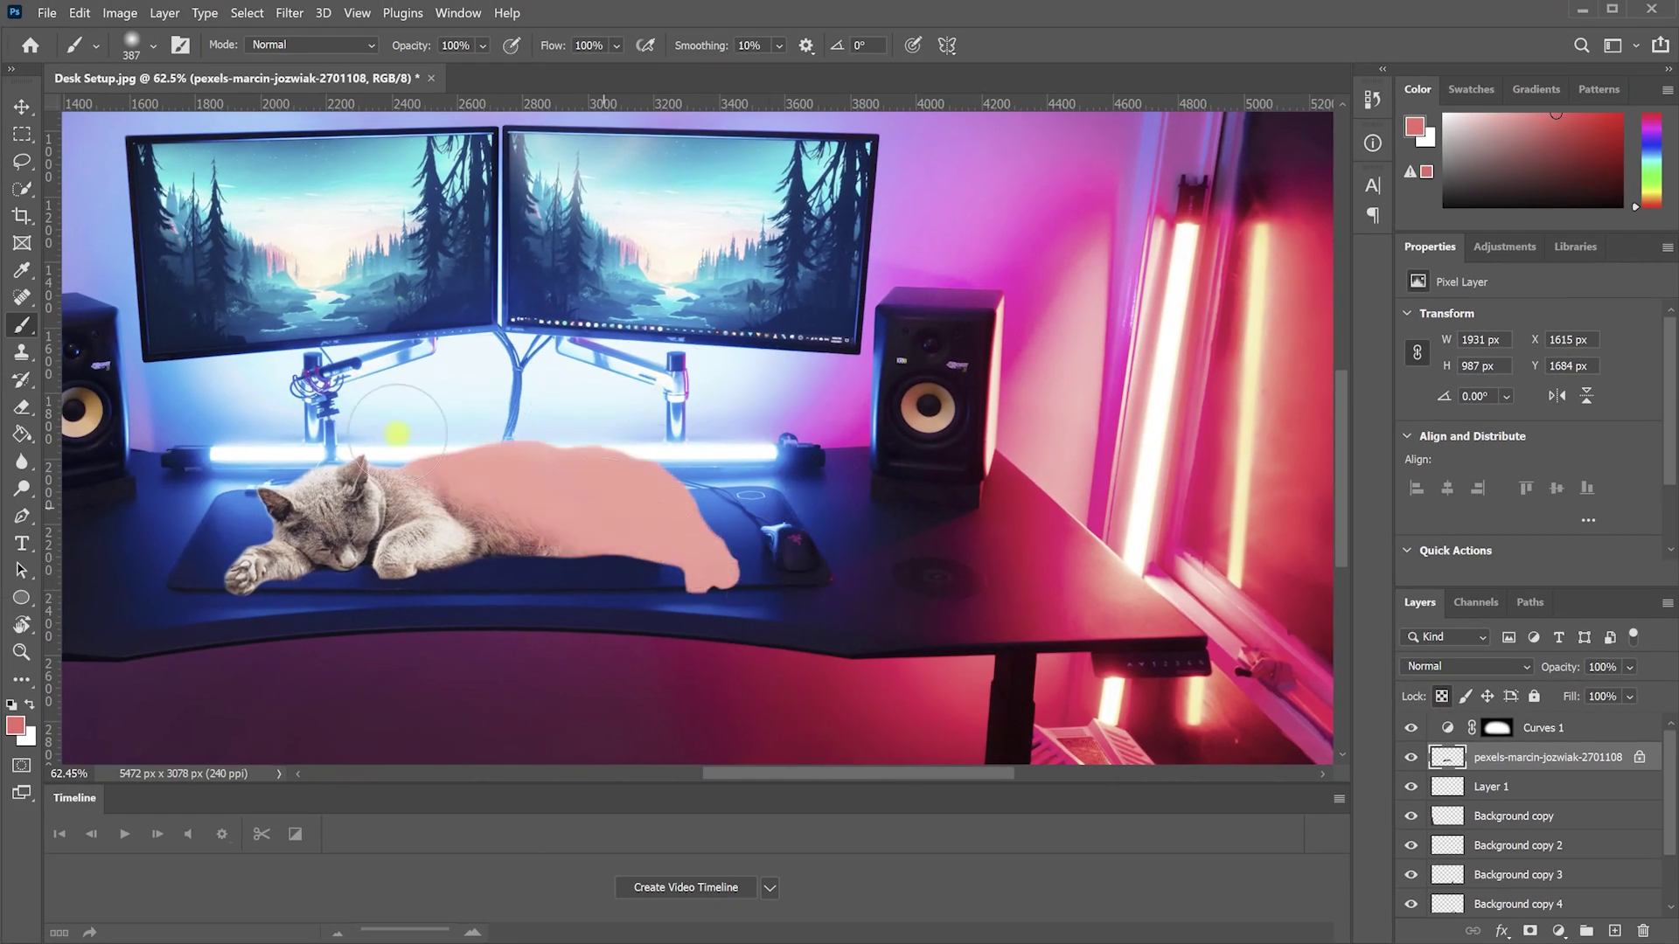
{"action": "mouse_move", "coordinate": [397, 433]}
{"action": "left_mouse_down"}
{"action": "mouse_move", "coordinate": [390, 472]}
{"action": "mouse_move", "coordinate": [270, 555]}
{"action": "mouse_move", "coordinate": [325, 478]}
{"action": "left_mouse_up"}
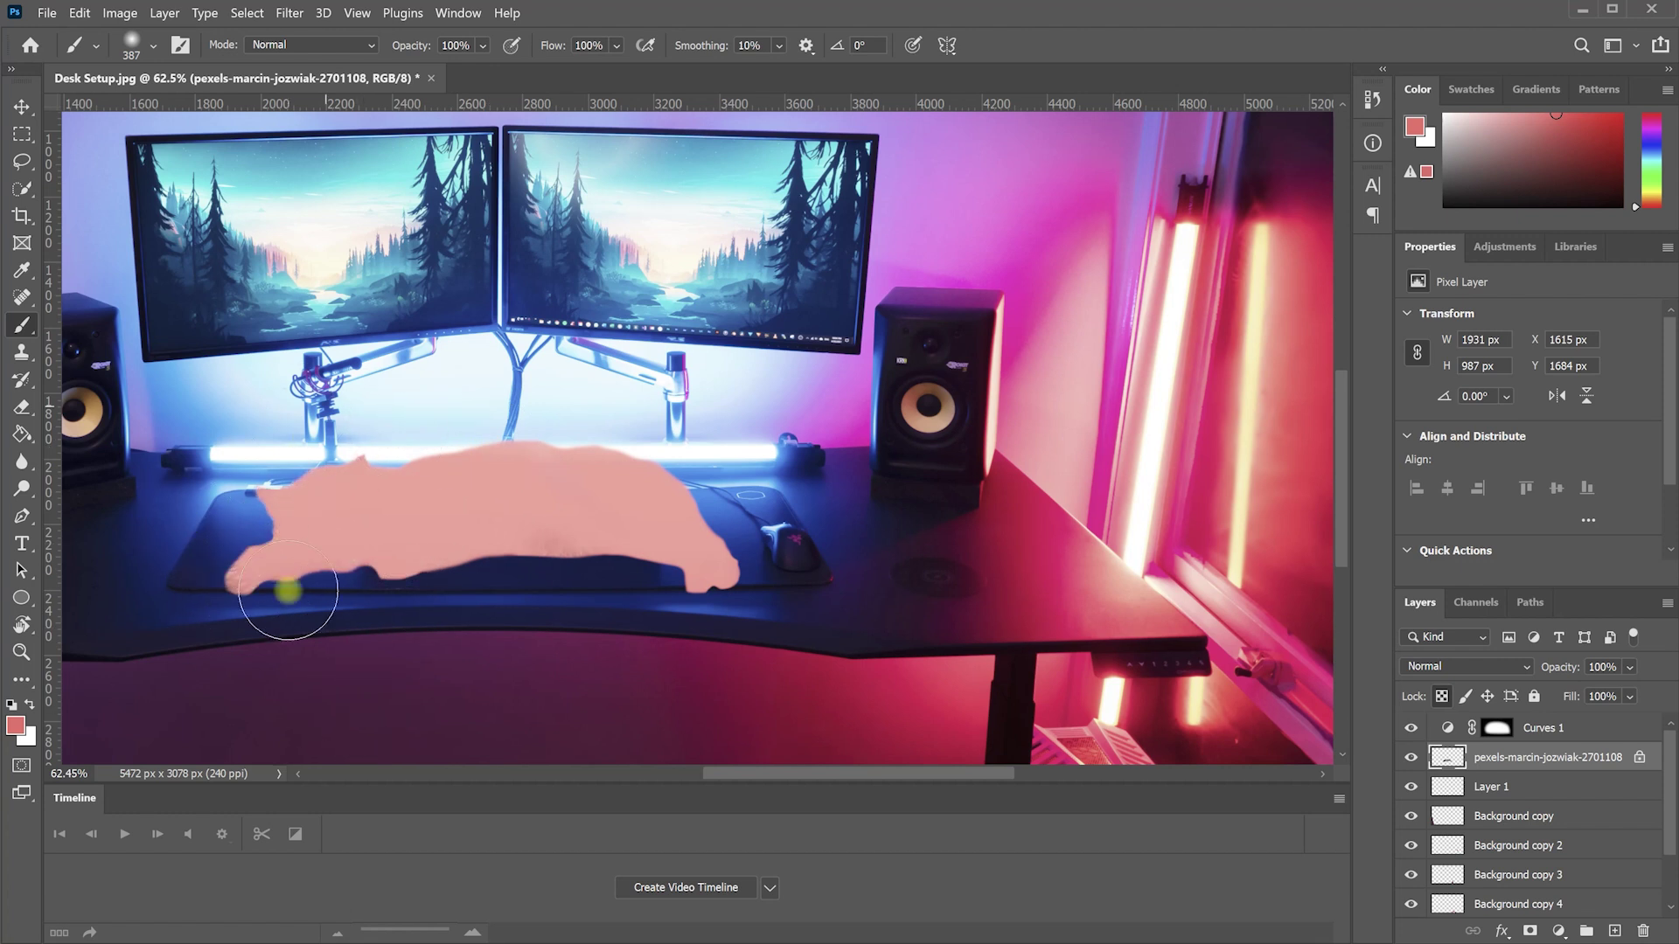
{"action": "key", "text": "ctrl+z"}
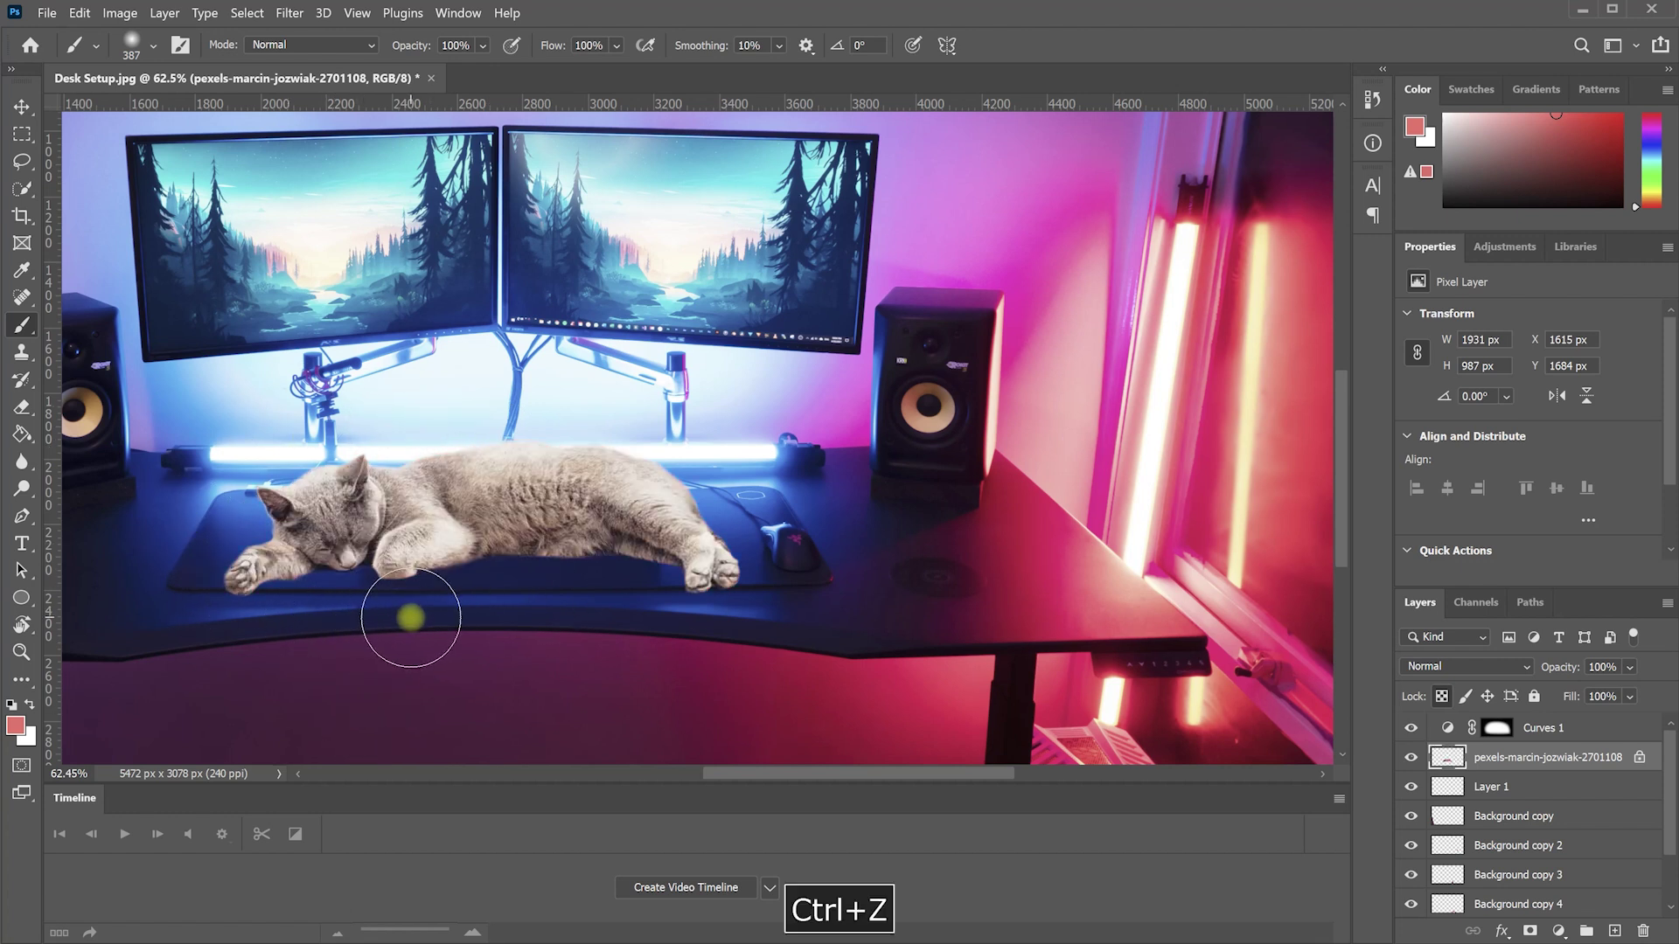
Paint light cyan in Overlay mode to shade the desk under the cat, then add a new layer
{"action": "left_click", "coordinate": [313, 45]}
{"action": "left_click", "coordinate": [271, 329]}
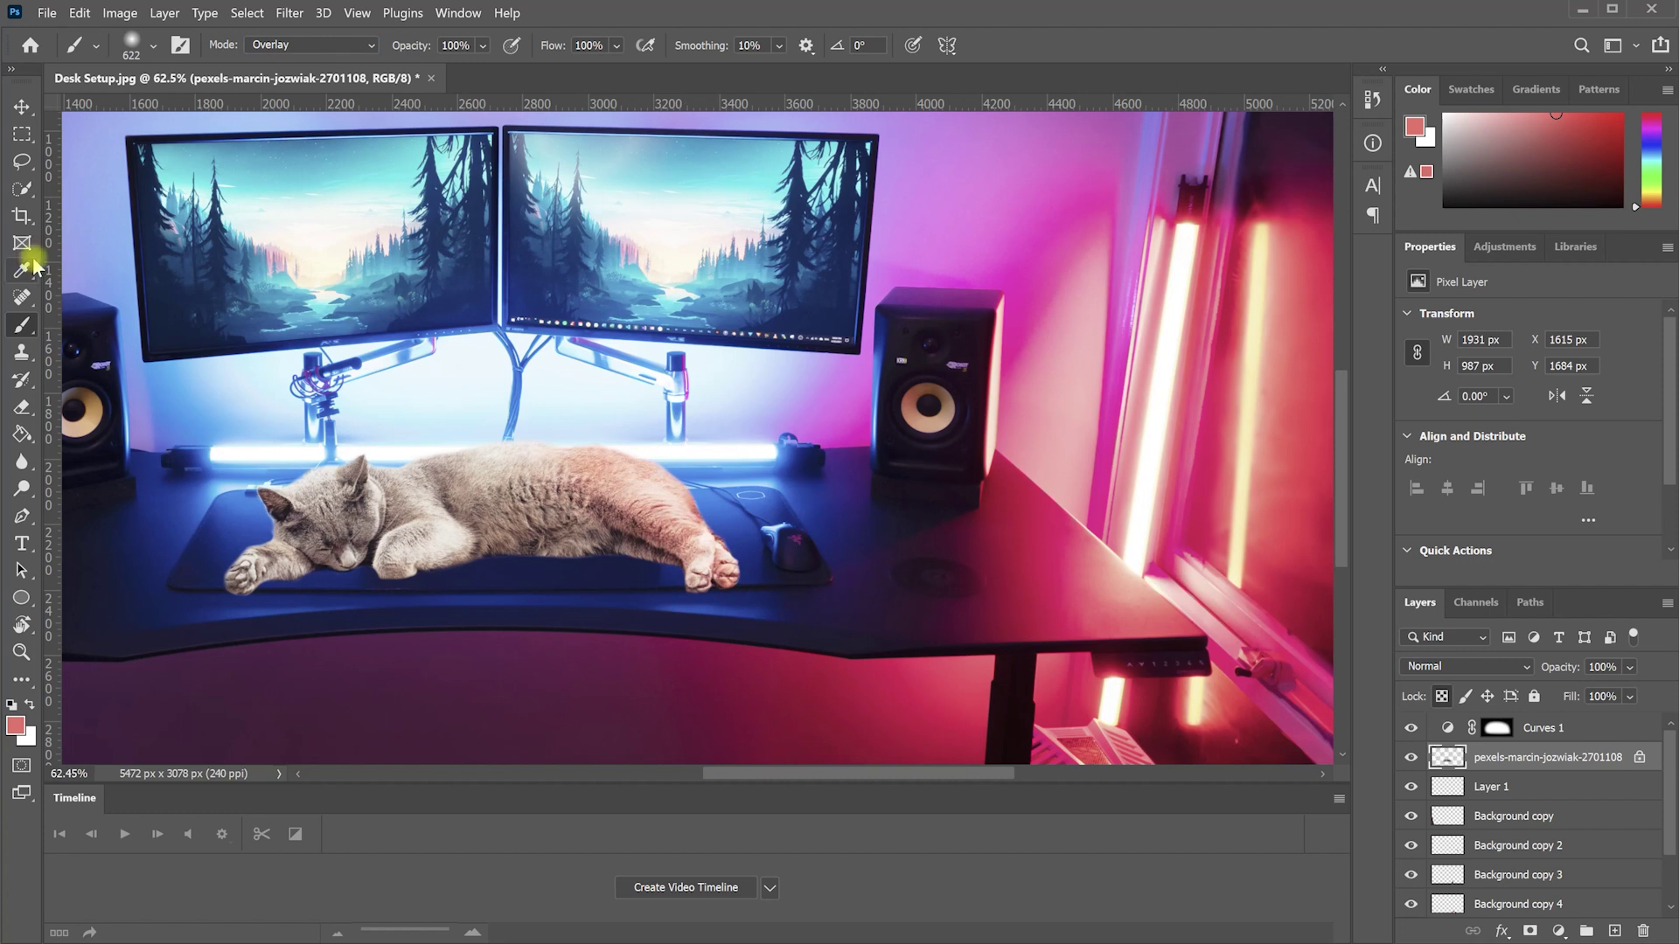
{"action": "left_click", "coordinate": [271, 412], "text": "alt"}
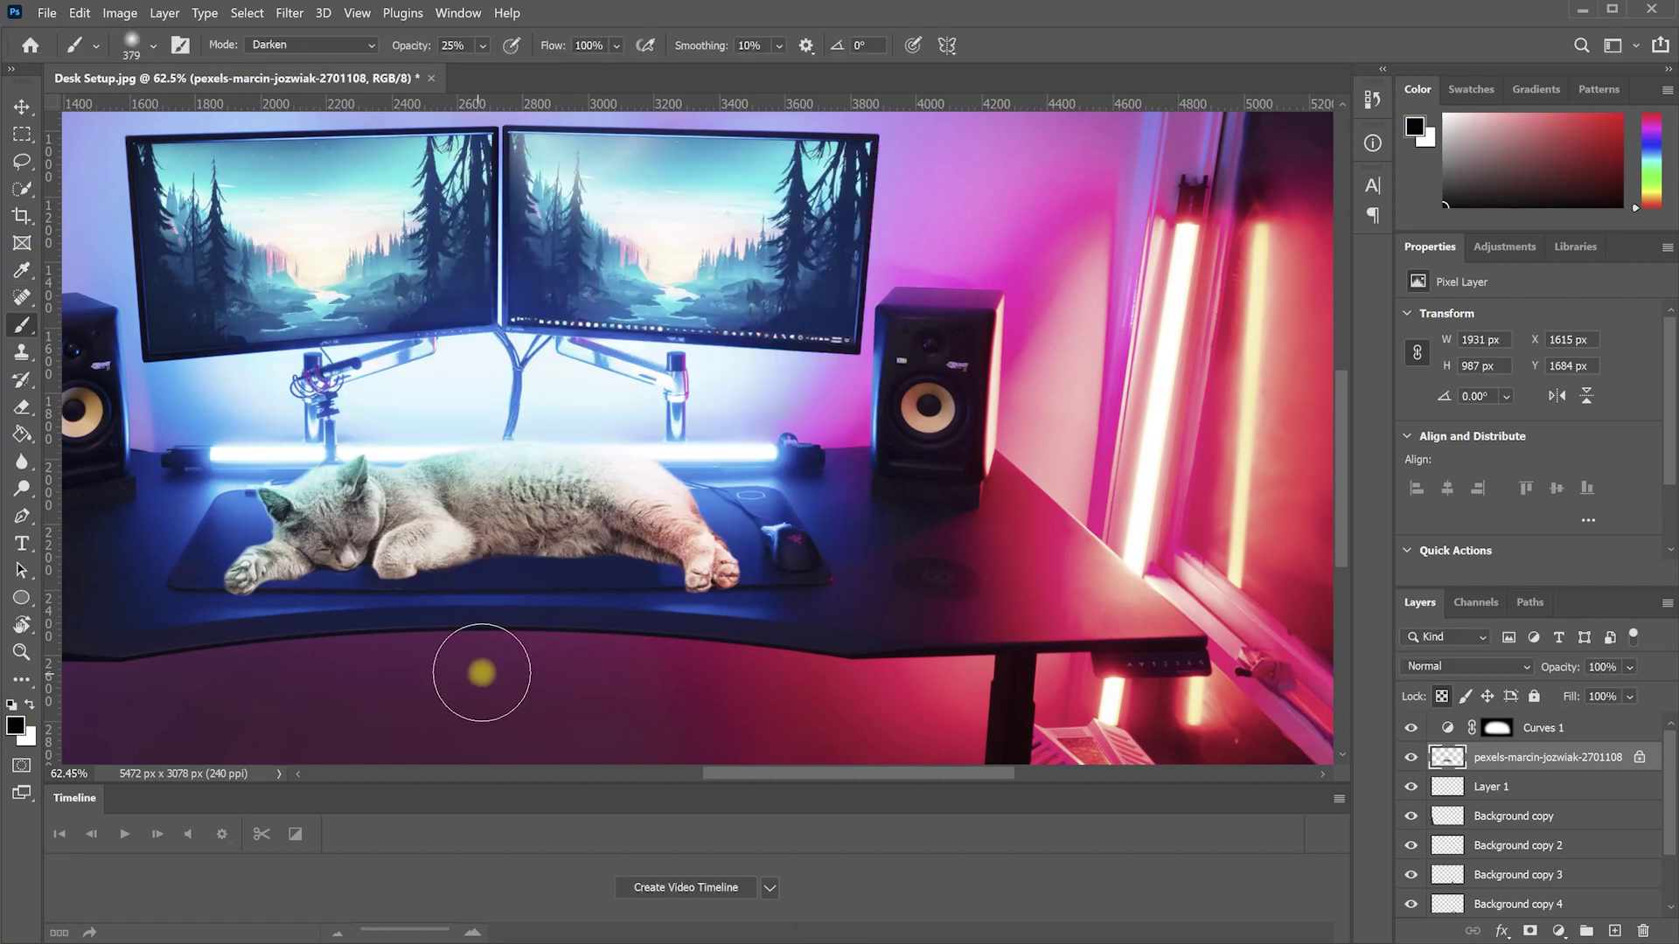
{"action": "mouse_move", "coordinate": [480, 667]}
{"action": "left_mouse_down"}
{"action": "mouse_move", "coordinate": [431, 581]}
{"action": "mouse_move", "coordinate": [626, 562]}
{"action": "mouse_move", "coordinate": [277, 622]}
{"action": "left_mouse_up"}
{"action": "left_click", "coordinate": [1491, 786]}
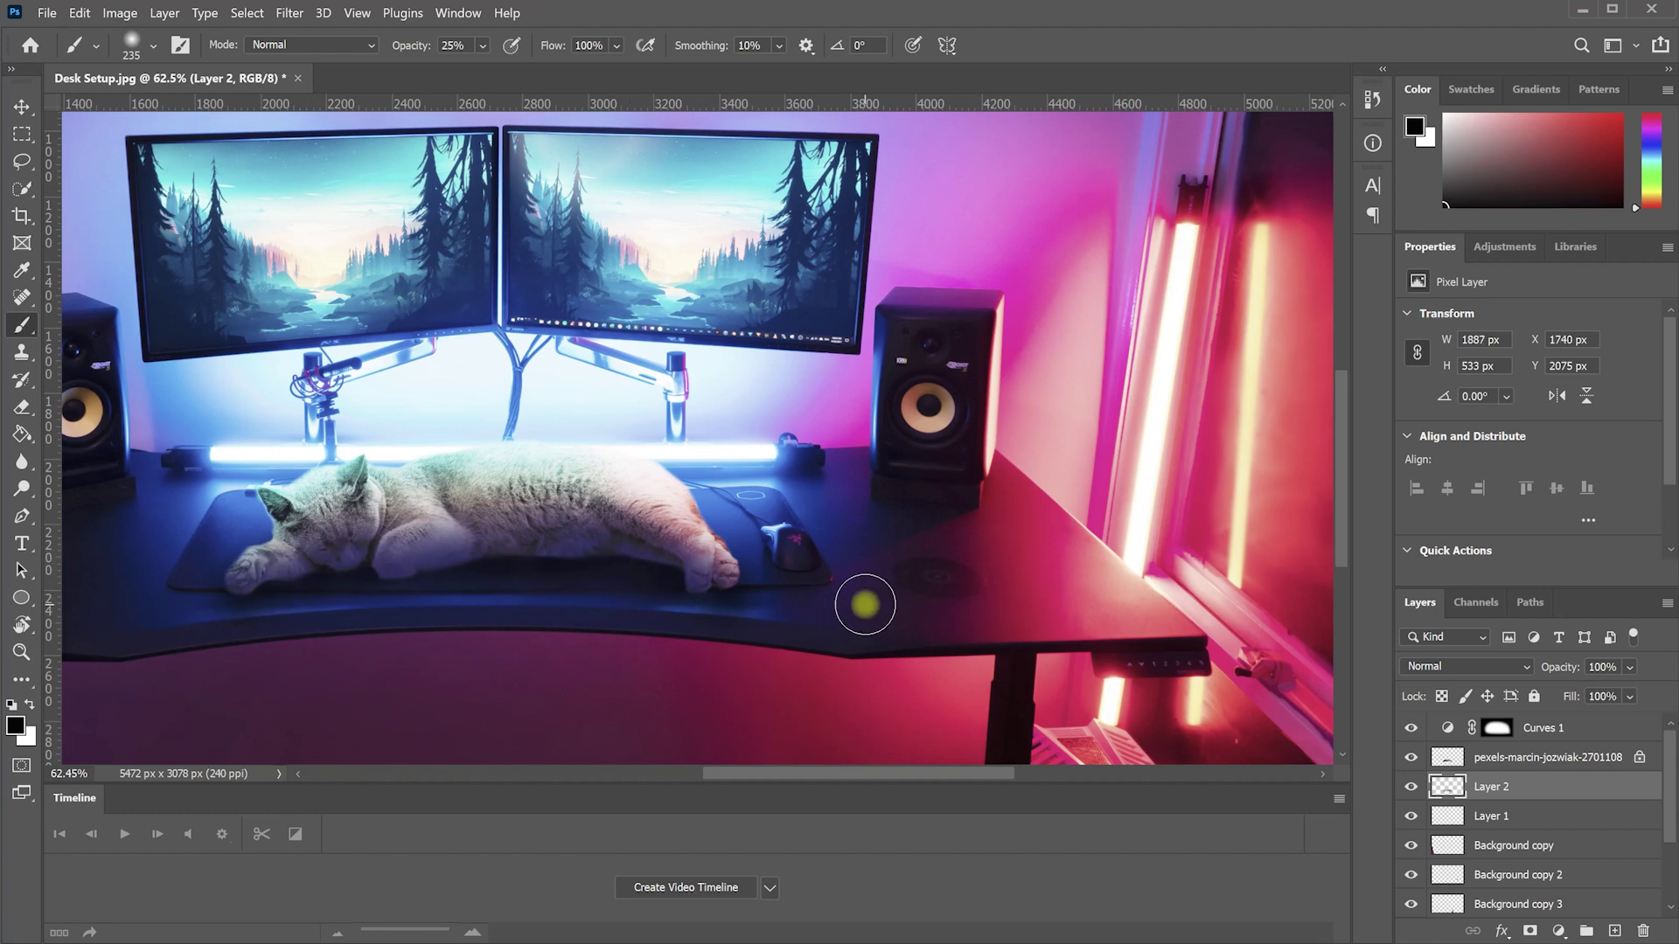
{"action": "key", "text": "ctrl+0"}
Type the white title 'THE PERFECT BED' above the monitors and commit it
{"action": "left_click", "coordinate": [23, 545]}
{"action": "key", "text": "x"}
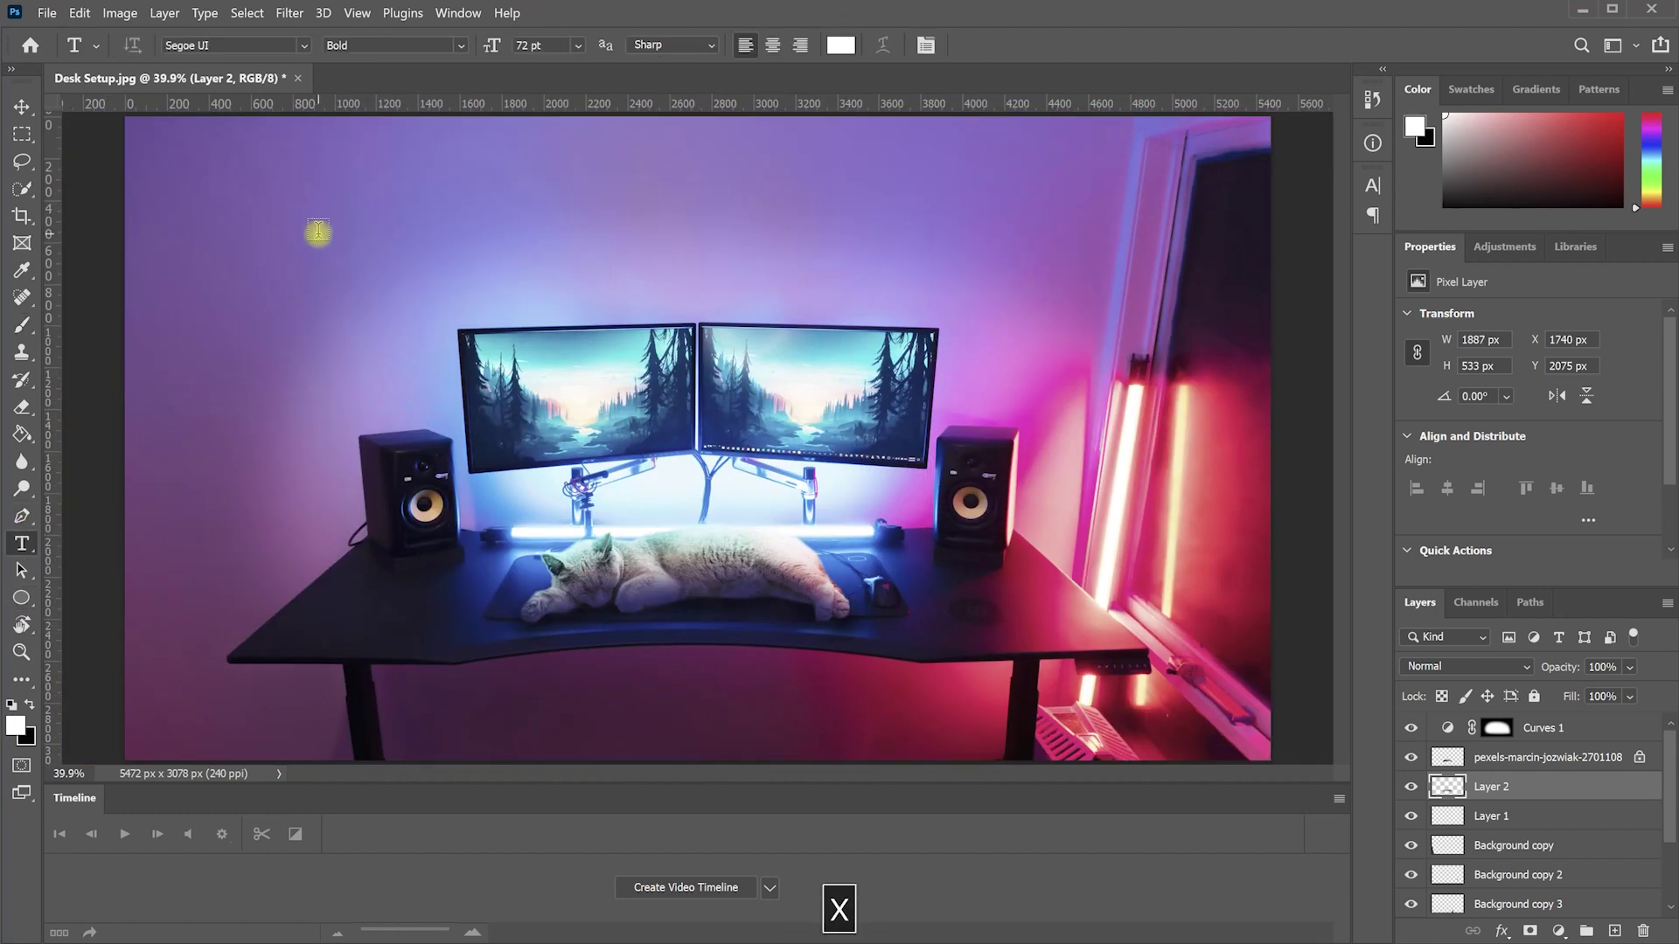
{"action": "left_click", "coordinate": [318, 233]}
{"action": "type", "text": "THE PERFECT BED"}
{"action": "key", "text": "ctrl+a"}
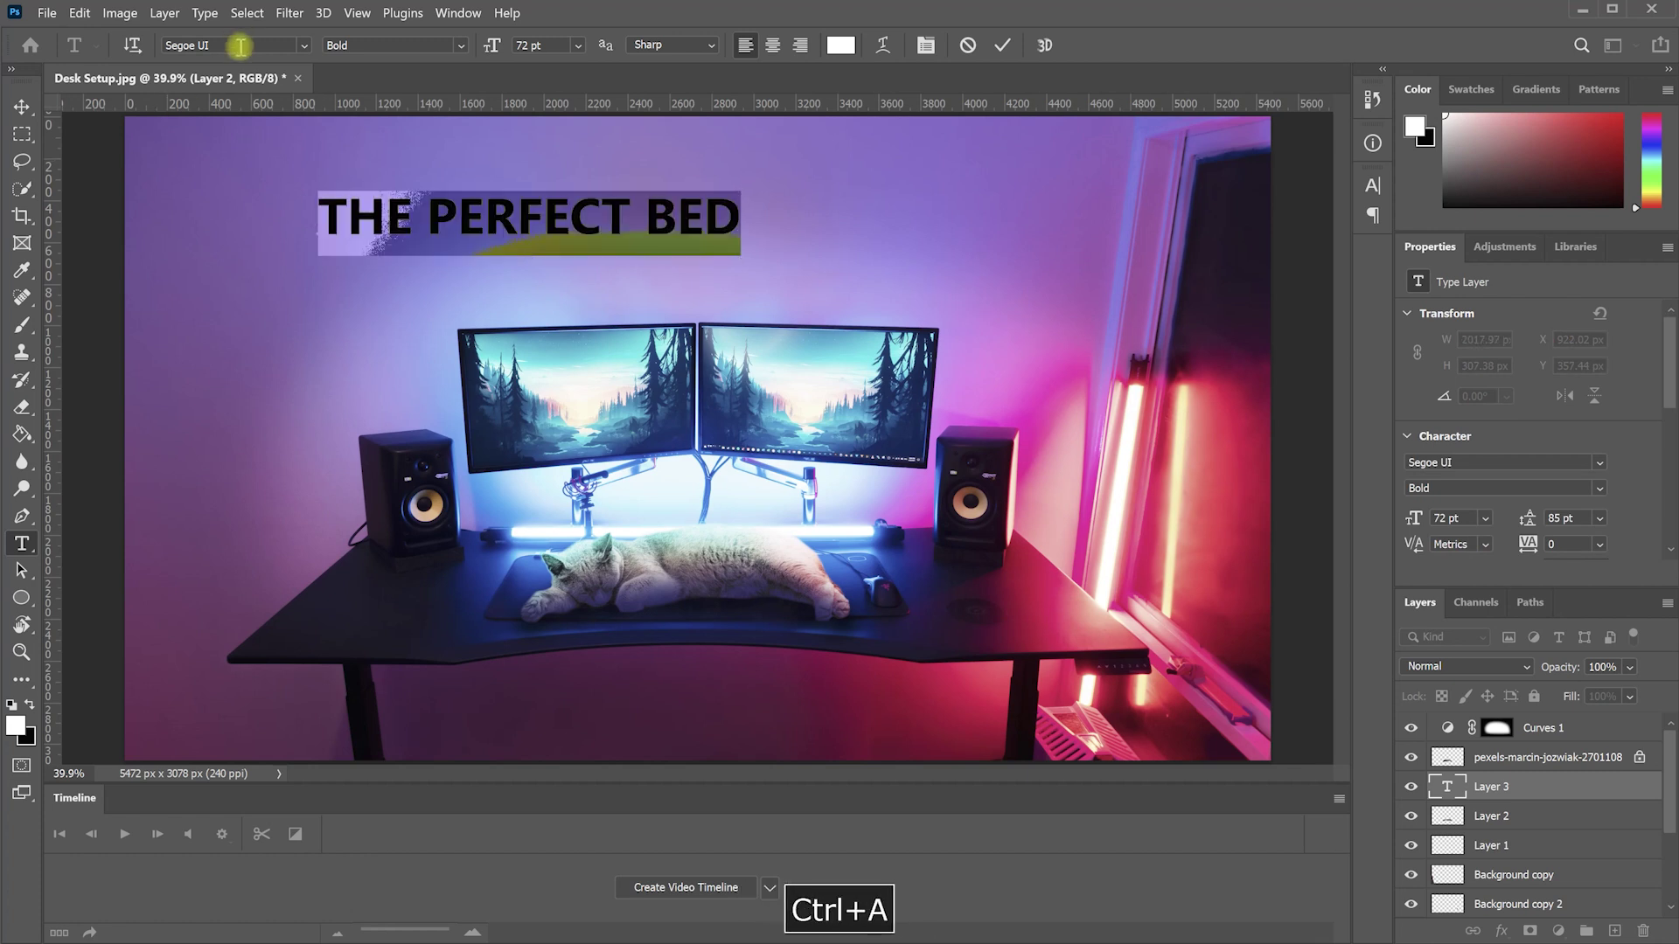
{"action": "key", "text": "ctrl+Return"}
Centre the title horizontally above the monitors, undoing an accidental brightness change
{"action": "key", "text": "v"}
{"action": "left_click_drag", "start_coordinate": [554, 213], "coordinate": [735, 195]}
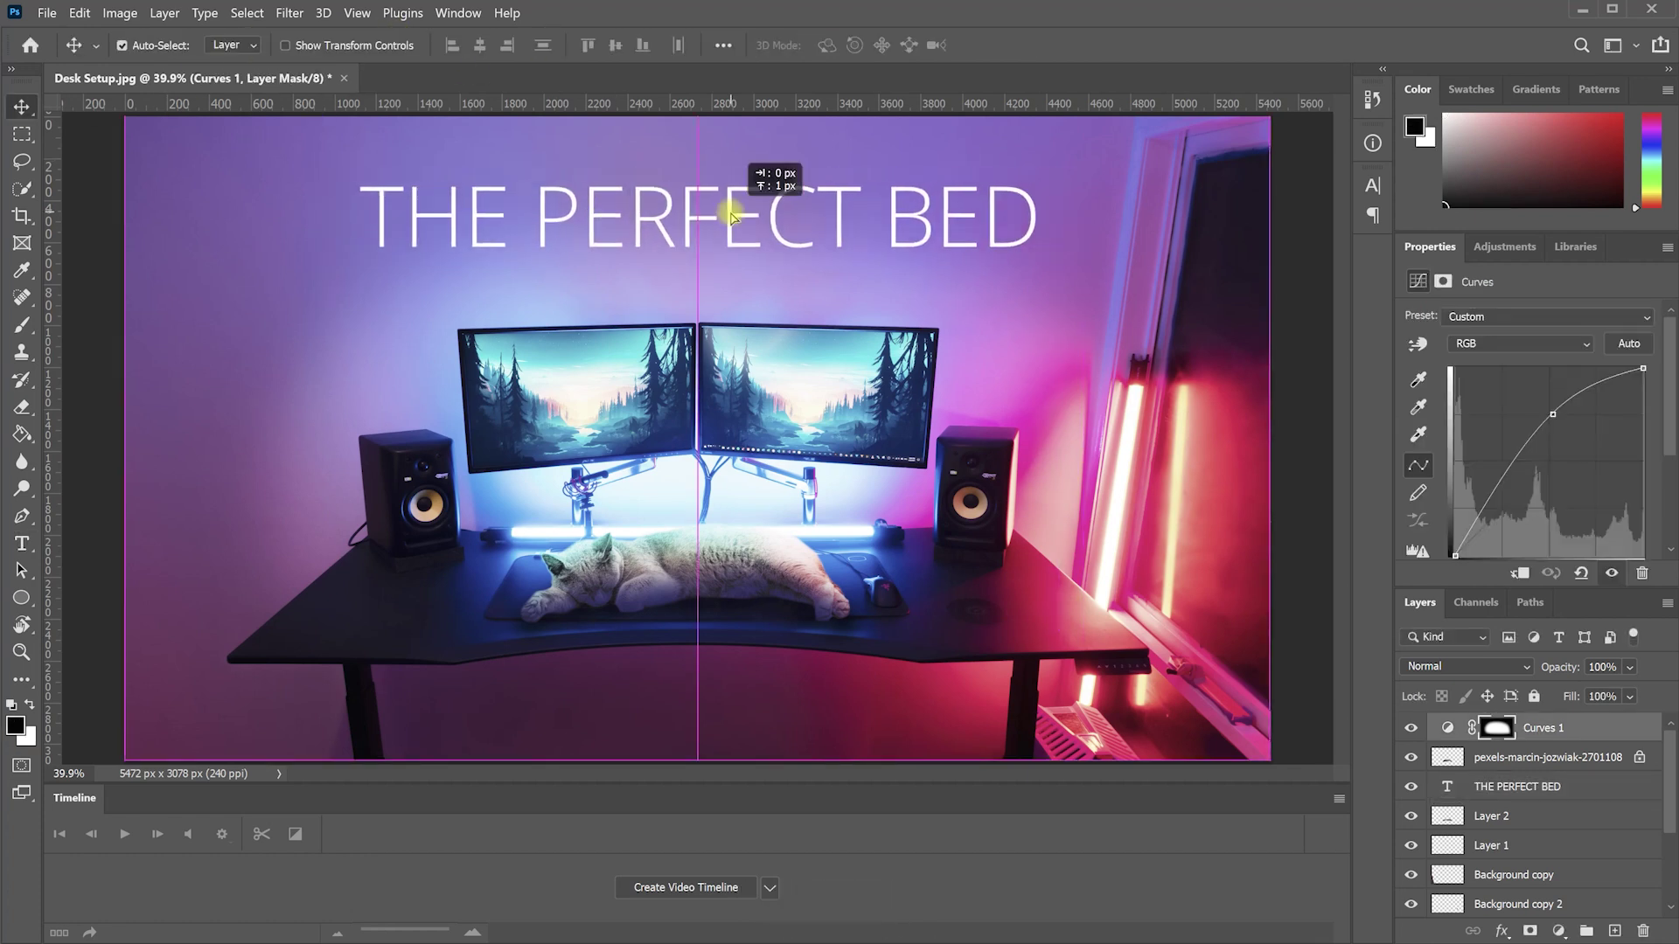
{"action": "key", "text": "ctrl+z"}
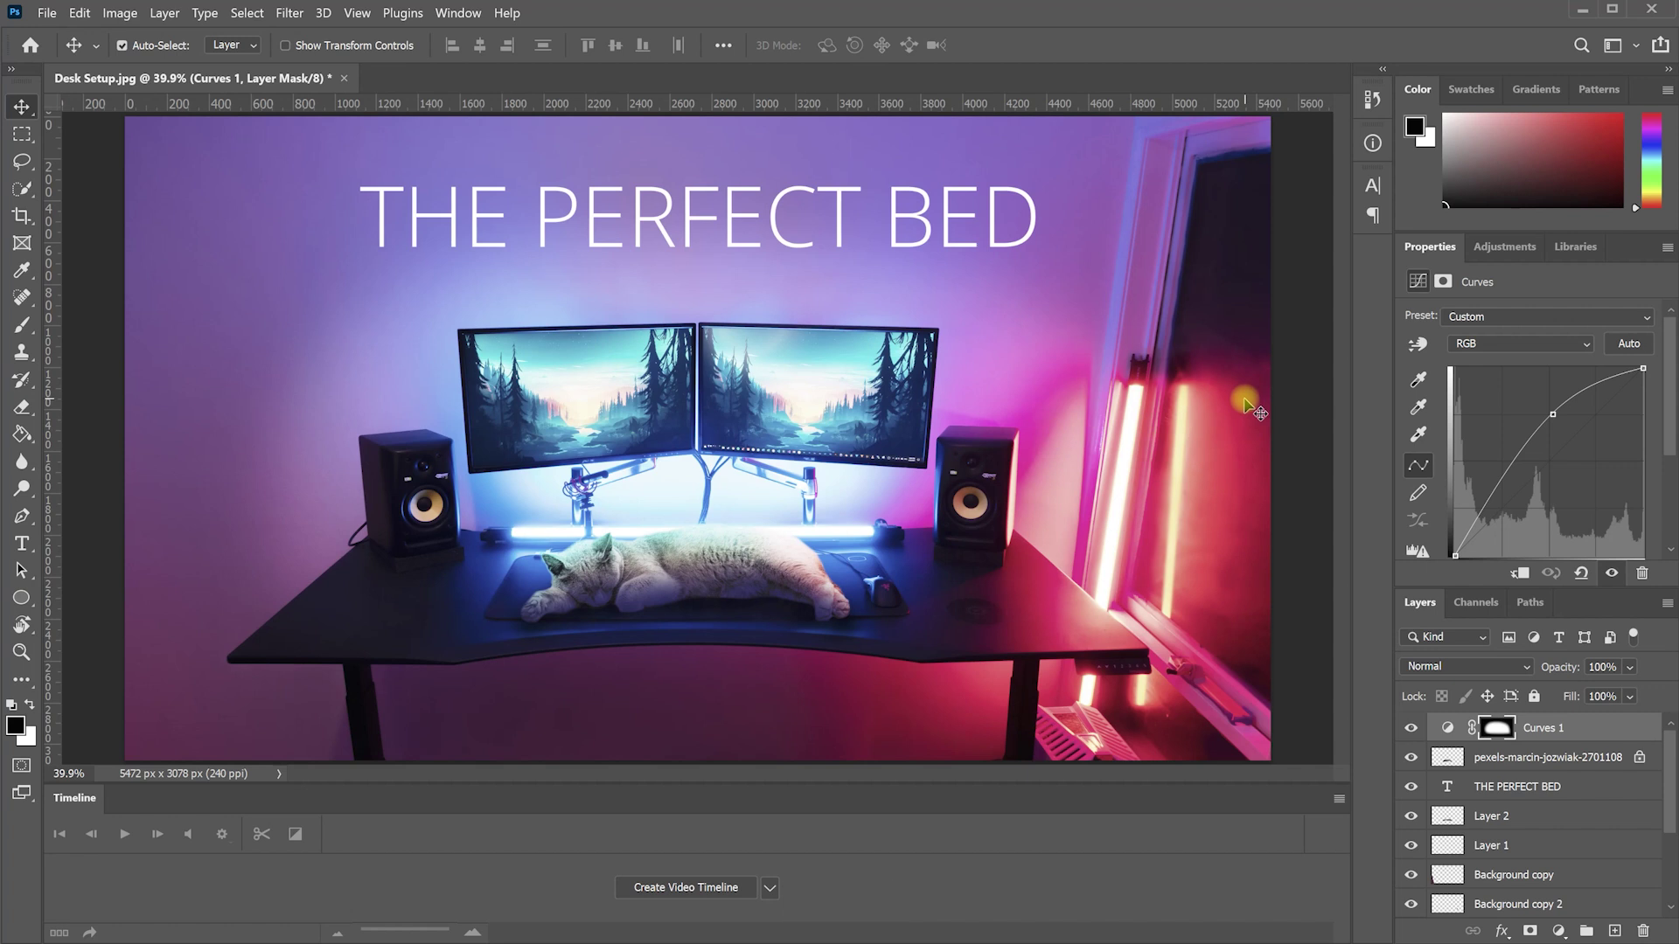